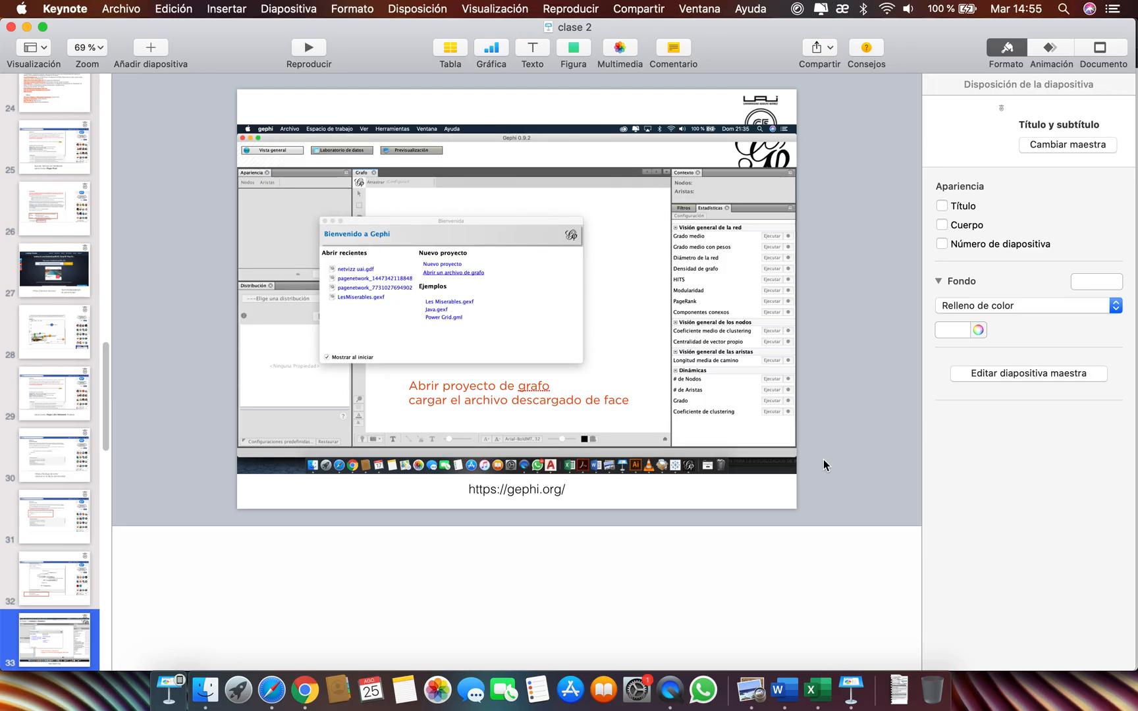
- Switch to Chrome and bring up the Gephi website (gephi.org) that is already open there
{"action": "left_click", "coordinate": [548, 489]}
{"action": "left_click", "coordinate": [304, 690]}
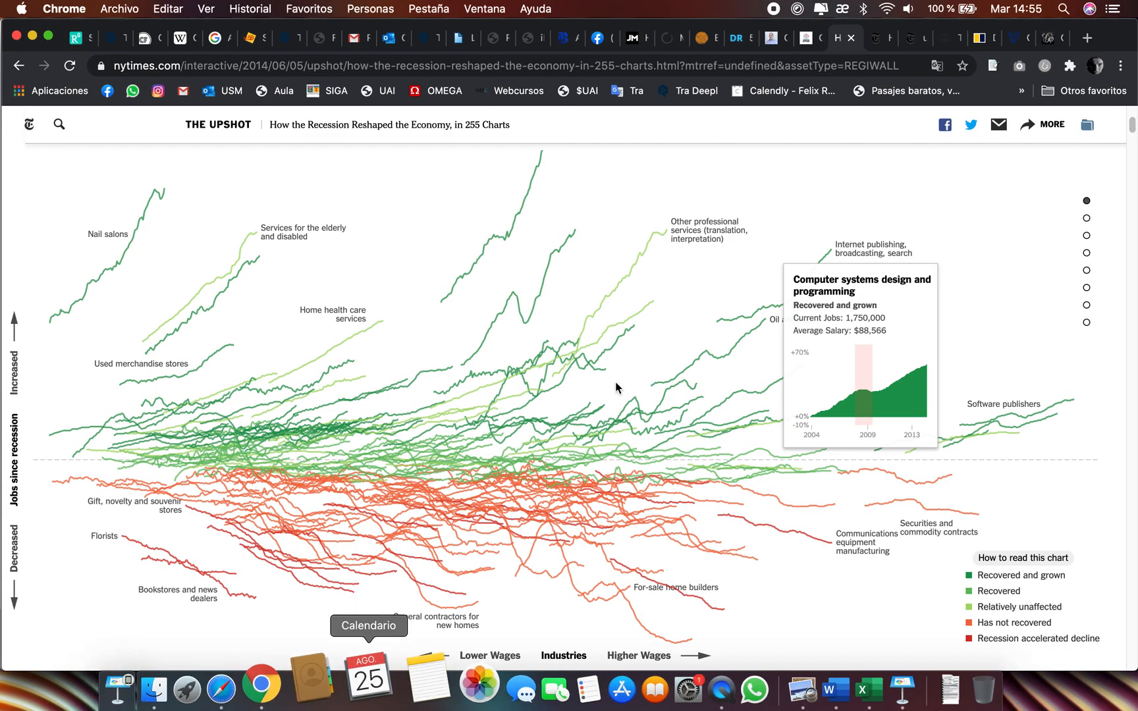
{"action": "left_click", "coordinate": [1051, 41]}
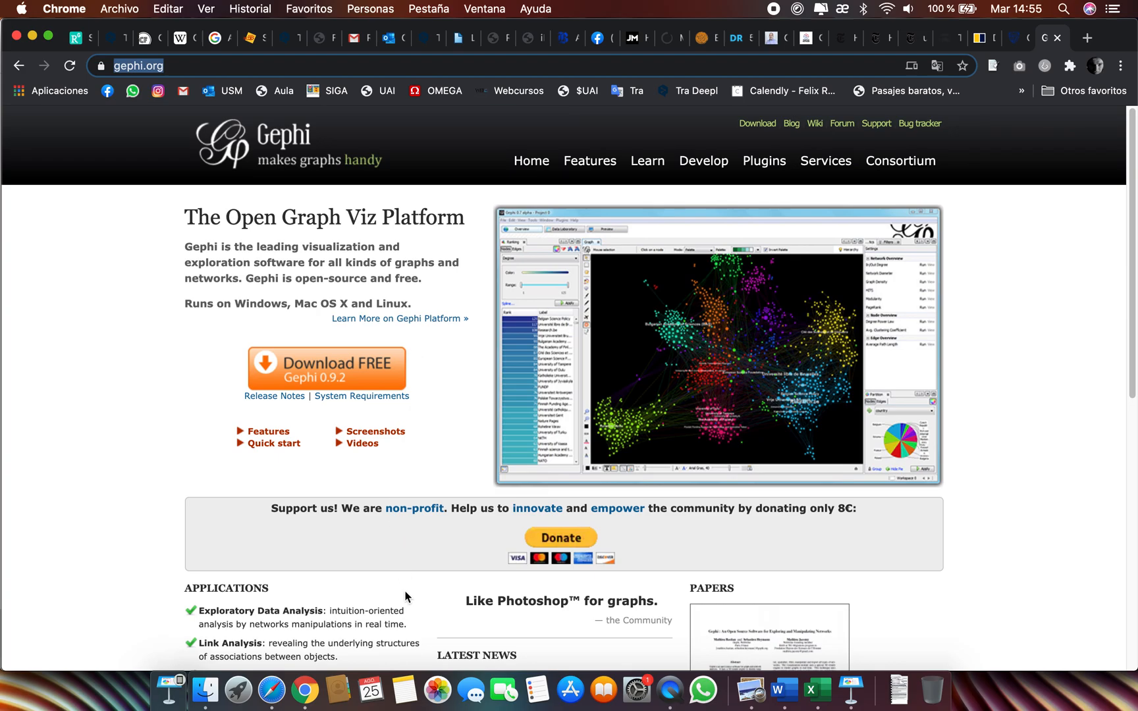
- Find gephi with the system-wide search and launch the Gephi application
{"action": "left_click", "coordinate": [1062, 9]}
{"action": "type", "text": "gephi"}
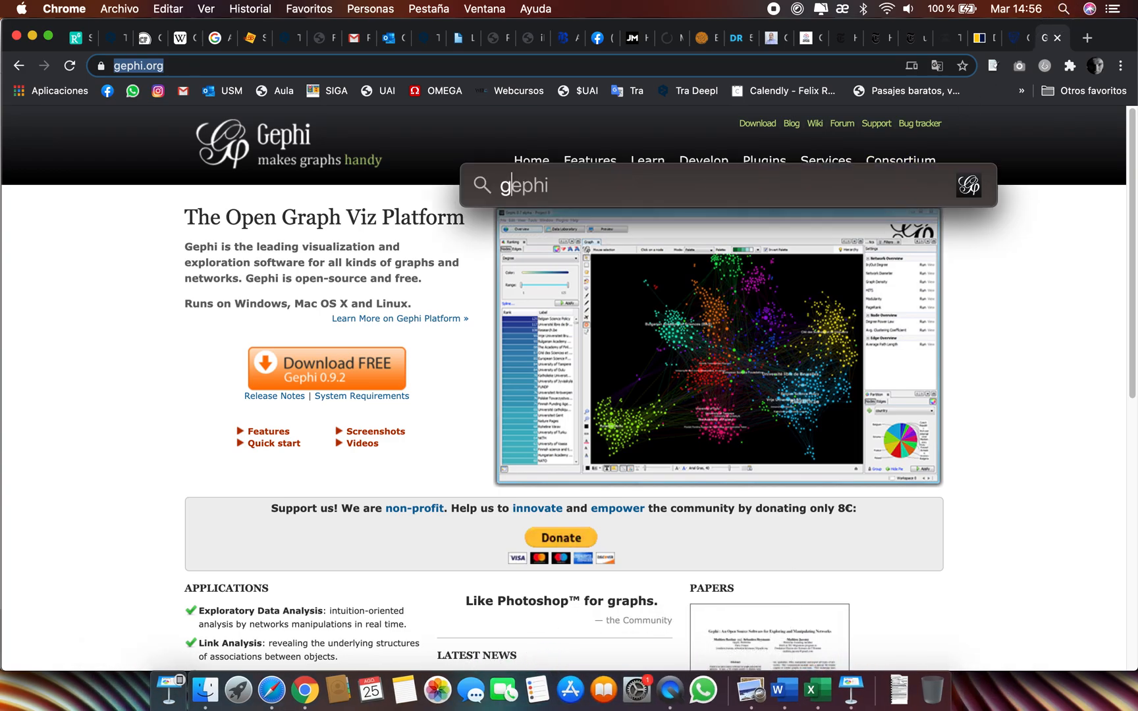
{"action": "key", "text": "Return"}
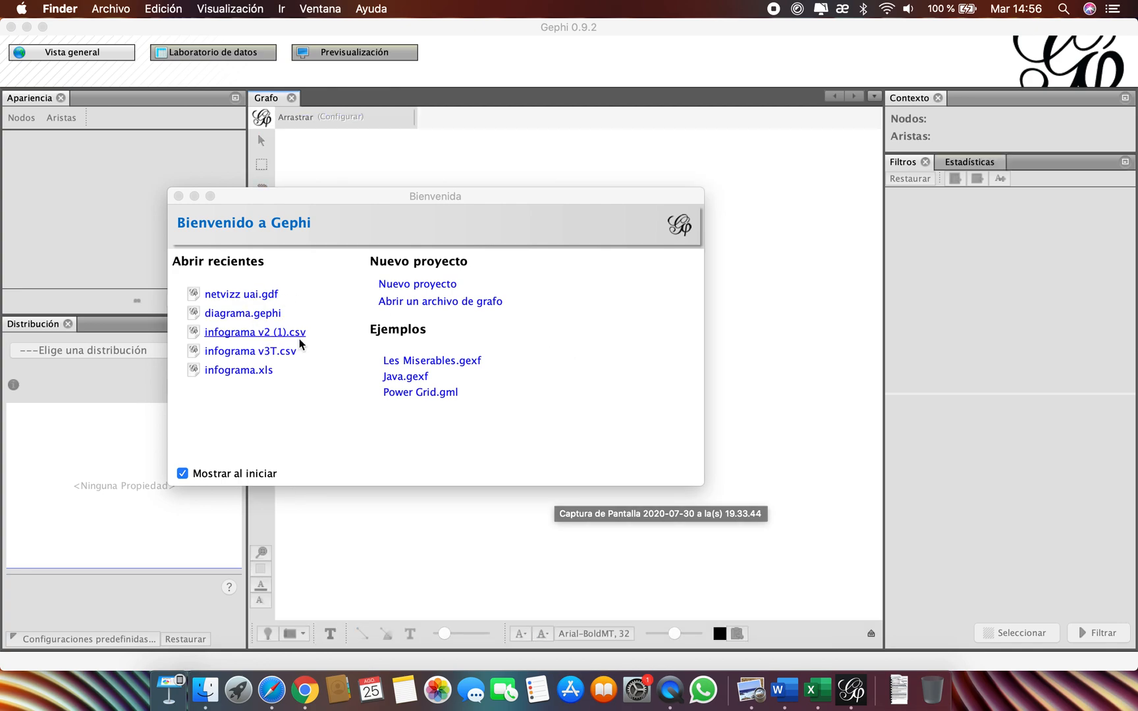
- Open the recent file netvizz uai.gdf and import it as a directed graph (Dirigido) in a new workspace
{"action": "left_click", "coordinate": [235, 295]}
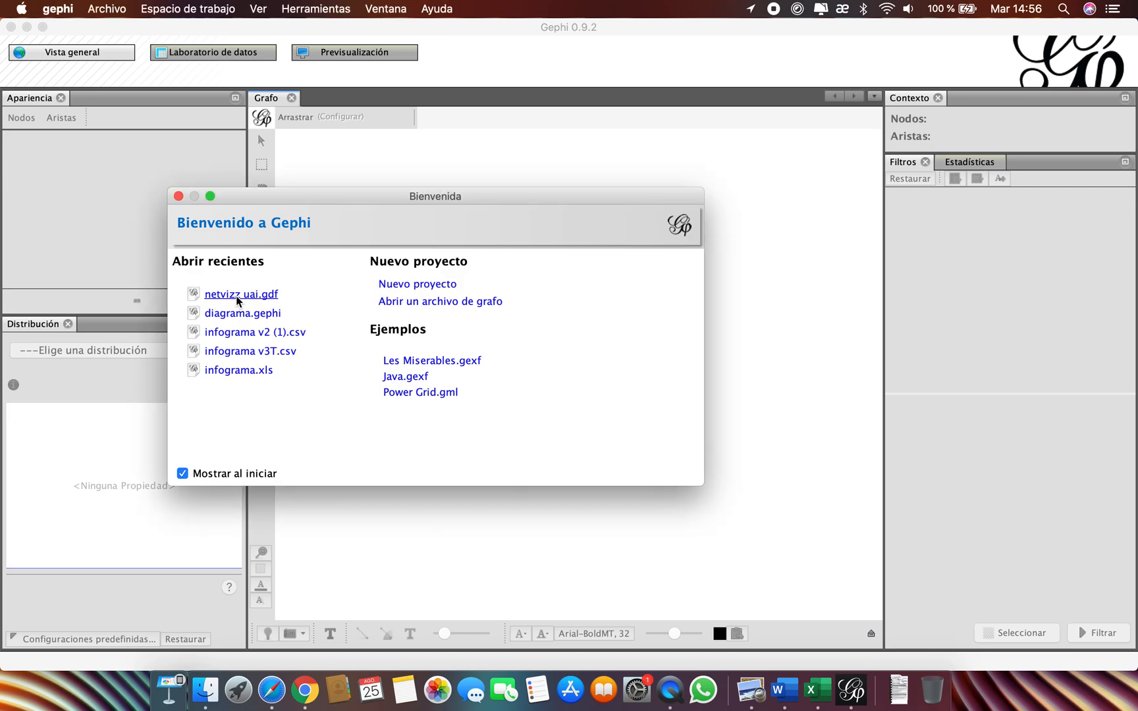
{"action": "left_click", "coordinate": [244, 293]}
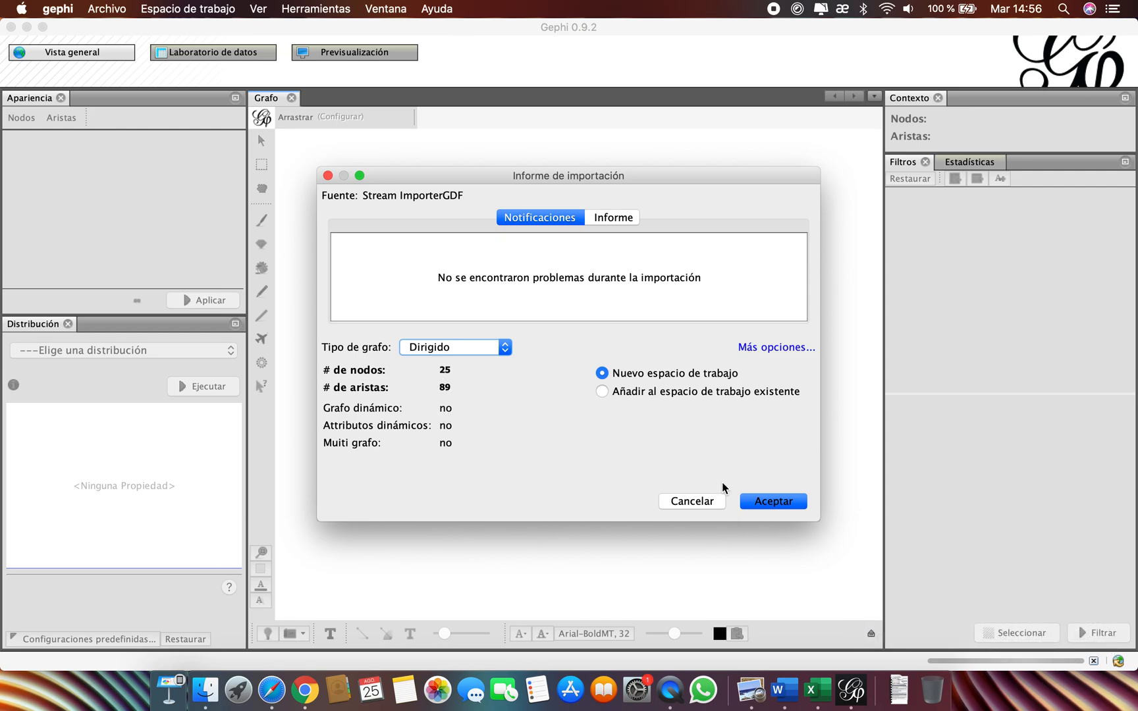
{"action": "left_click", "coordinate": [775, 503]}
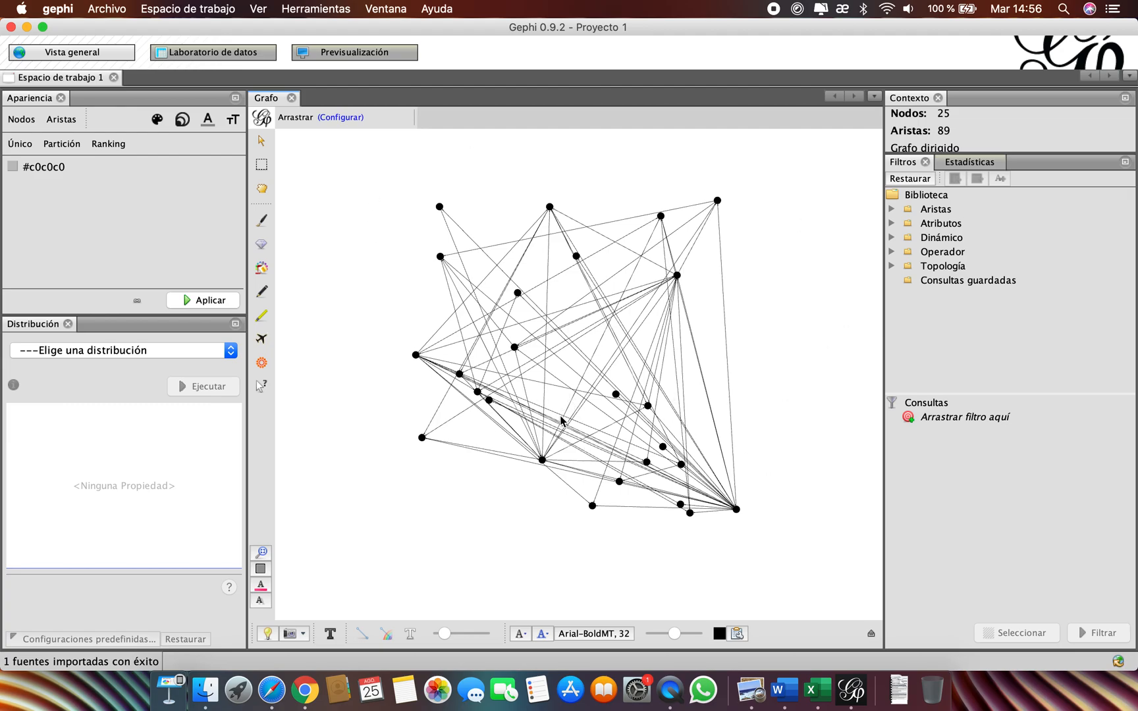
- Reposition four nodes of the graph by hand, moving one from the upper middle out to the far right
{"action": "left_click_drag", "start_coordinate": [542, 460], "coordinate": [553, 413]}
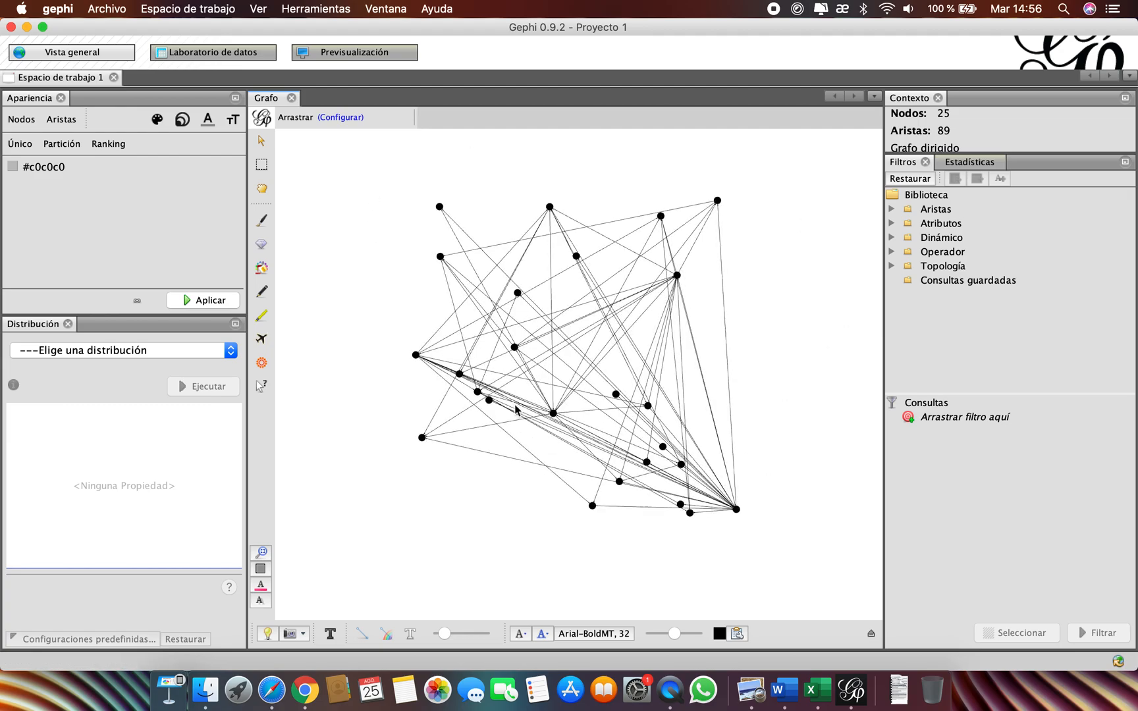
{"action": "left_click_drag", "start_coordinate": [459, 373], "coordinate": [426, 311]}
{"action": "mouse_move", "coordinate": [416, 355]}
{"action": "left_mouse_down"}
{"action": "mouse_move", "coordinate": [397, 353]}
{"action": "mouse_move", "coordinate": [384, 390]}
{"action": "left_mouse_up"}
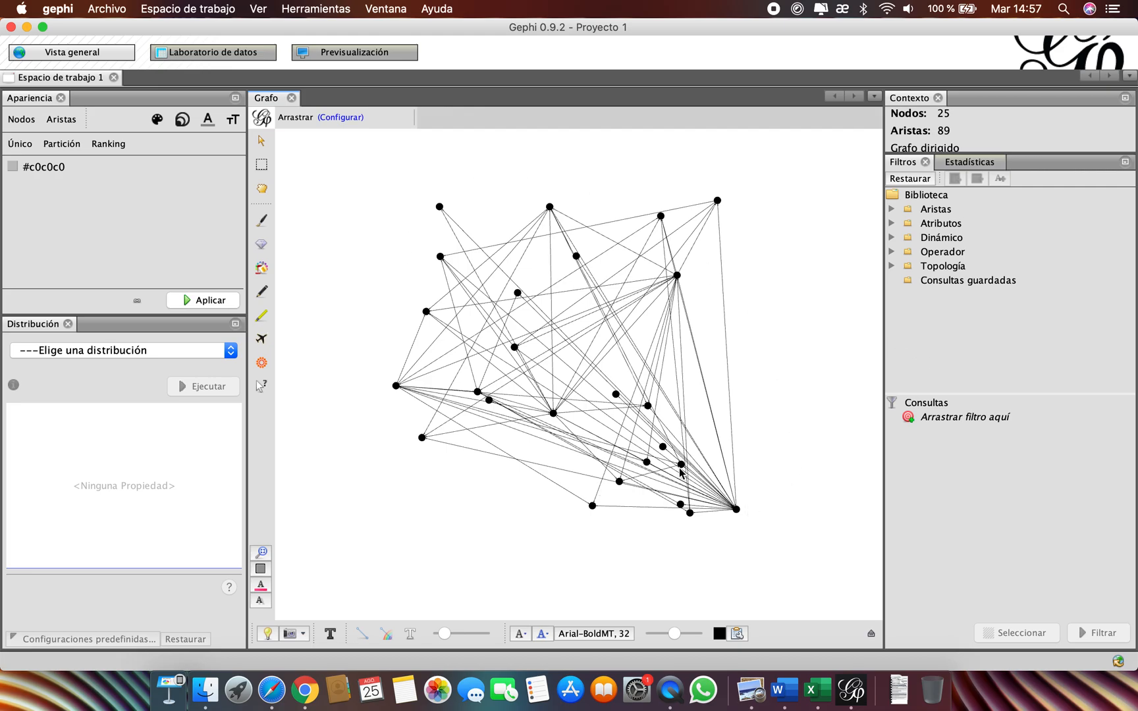
{"action": "left_click_drag", "start_coordinate": [574, 258], "coordinate": [775, 435]}
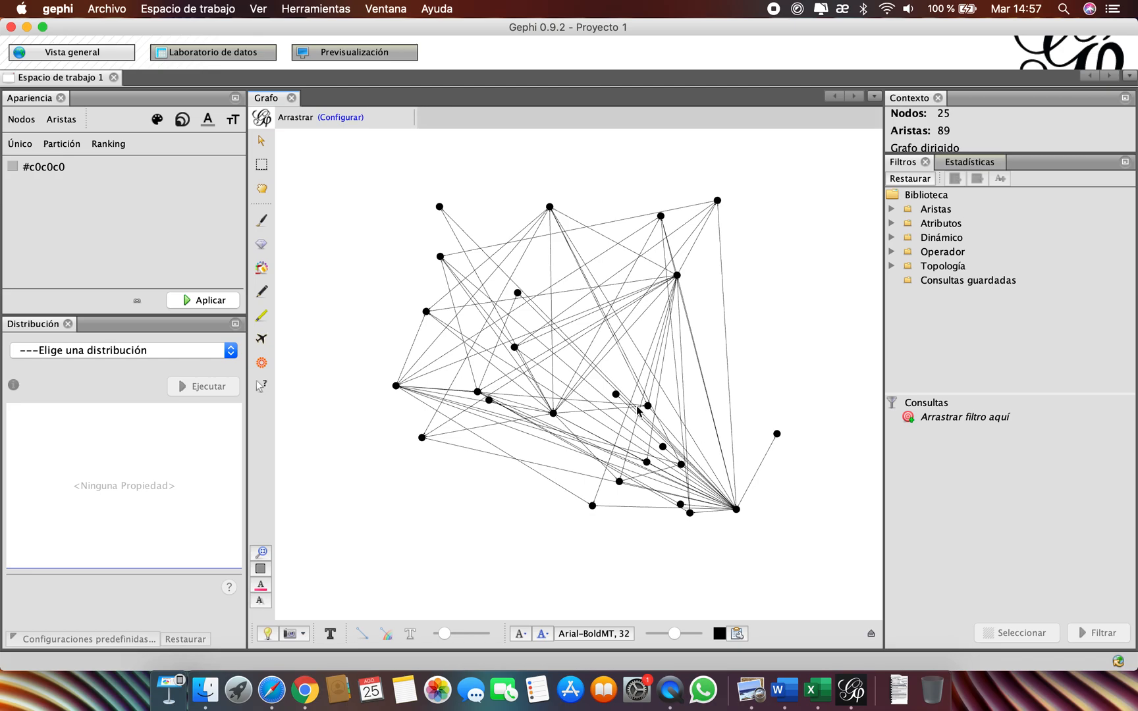
- Thicken the graph's edges slightly and run the ForceAtlas 2 layout with its default settings
{"action": "left_click", "coordinate": [116, 349]}
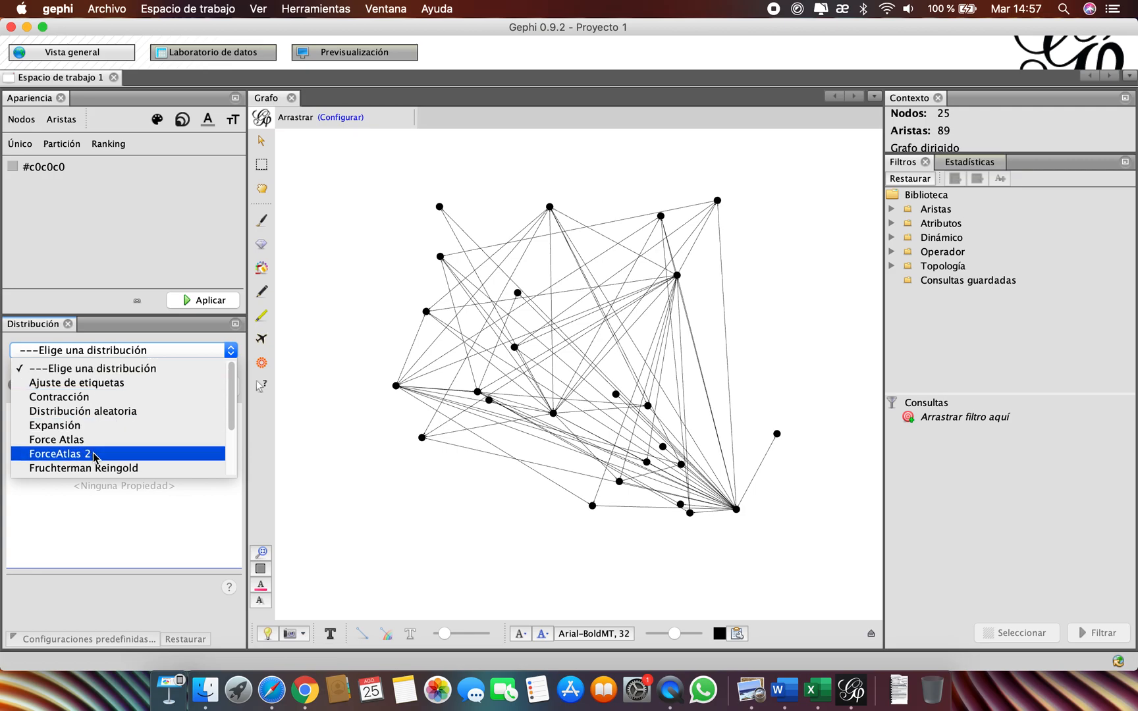
{"action": "left_click", "coordinate": [95, 454]}
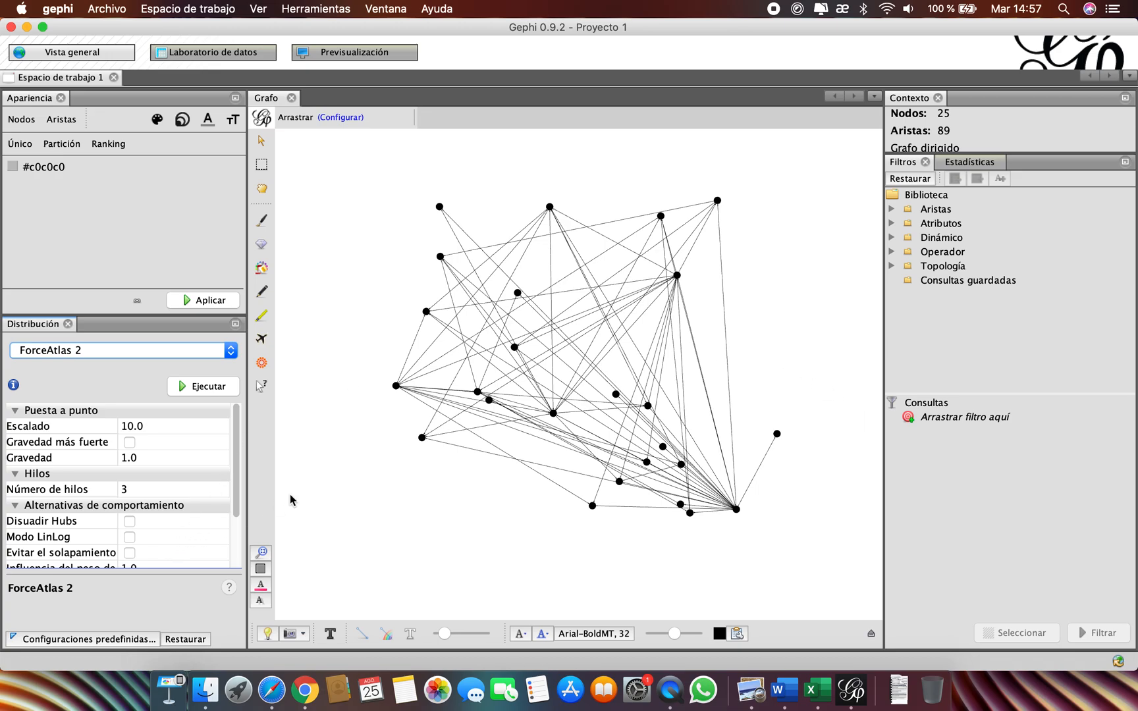
{"action": "mouse_move", "coordinate": [445, 634]}
{"action": "left_mouse_down"}
{"action": "mouse_move", "coordinate": [486, 635]}
{"action": "mouse_move", "coordinate": [445, 634]}
{"action": "mouse_move", "coordinate": [477, 634]}
{"action": "mouse_move", "coordinate": [457, 629]}
{"action": "left_mouse_up"}
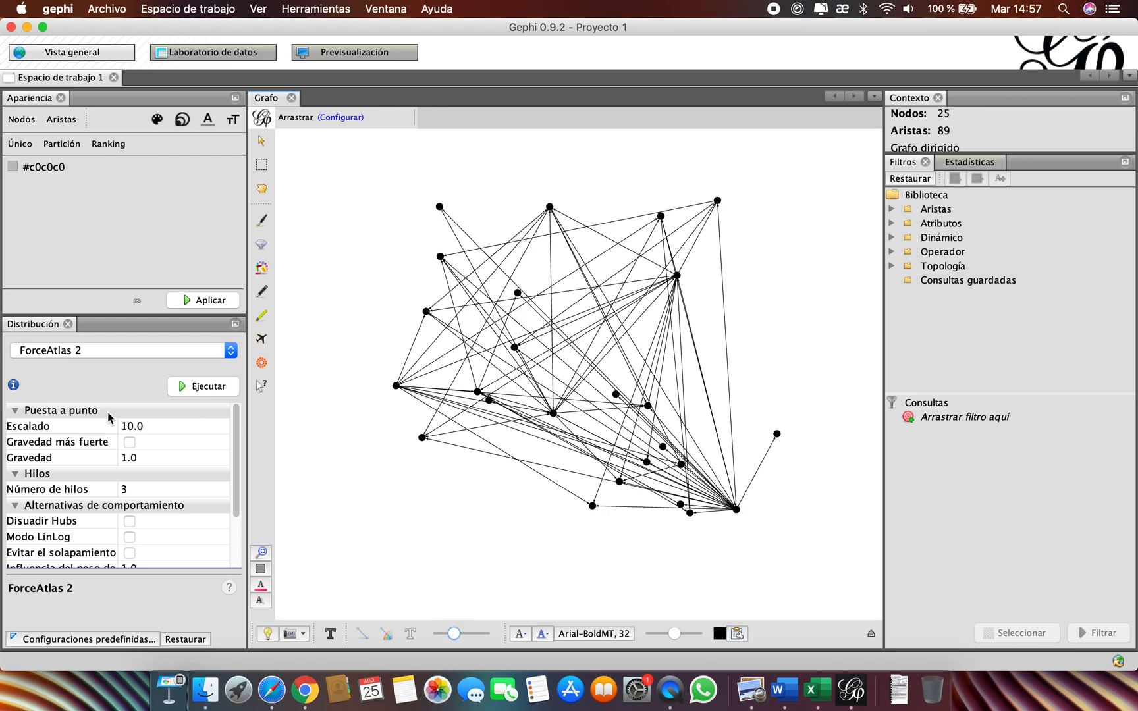
{"action": "left_click", "coordinate": [236, 424]}
{"action": "left_click", "coordinate": [201, 387]}
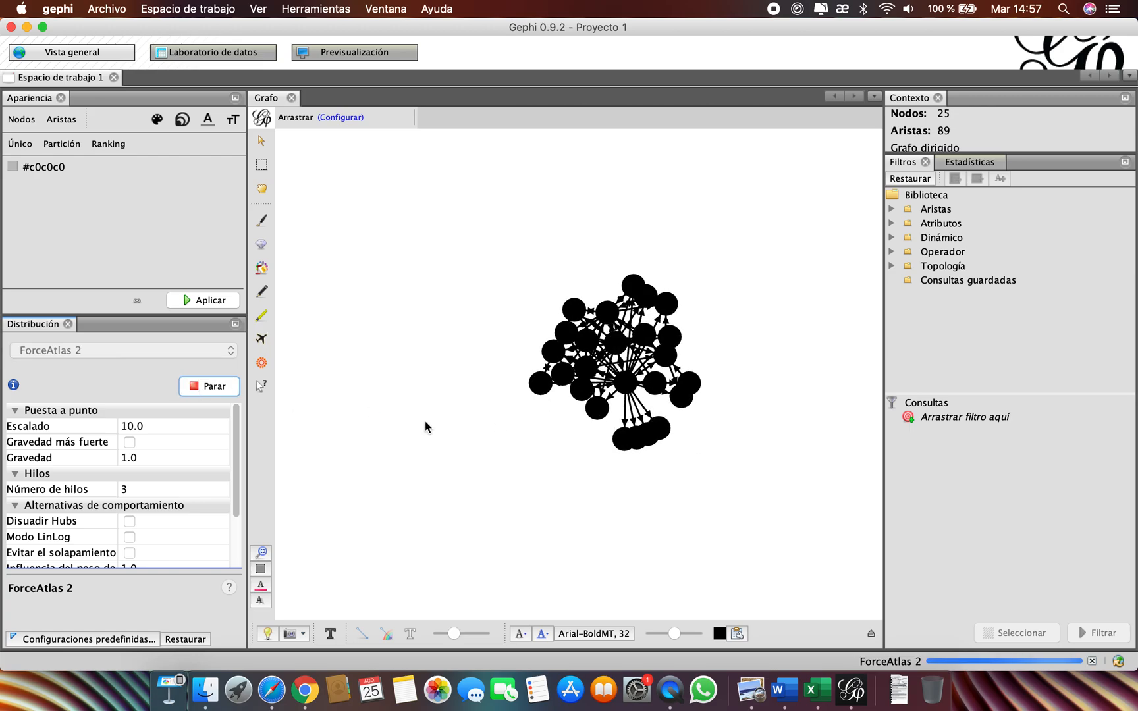
- Stop the layout, set the ForceAtlas 2 Escalado to 1000.0, and run it again briefly to spread the nodes apart
{"action": "left_click", "coordinate": [129, 426]}
{"action": "left_click", "coordinate": [200, 388]}
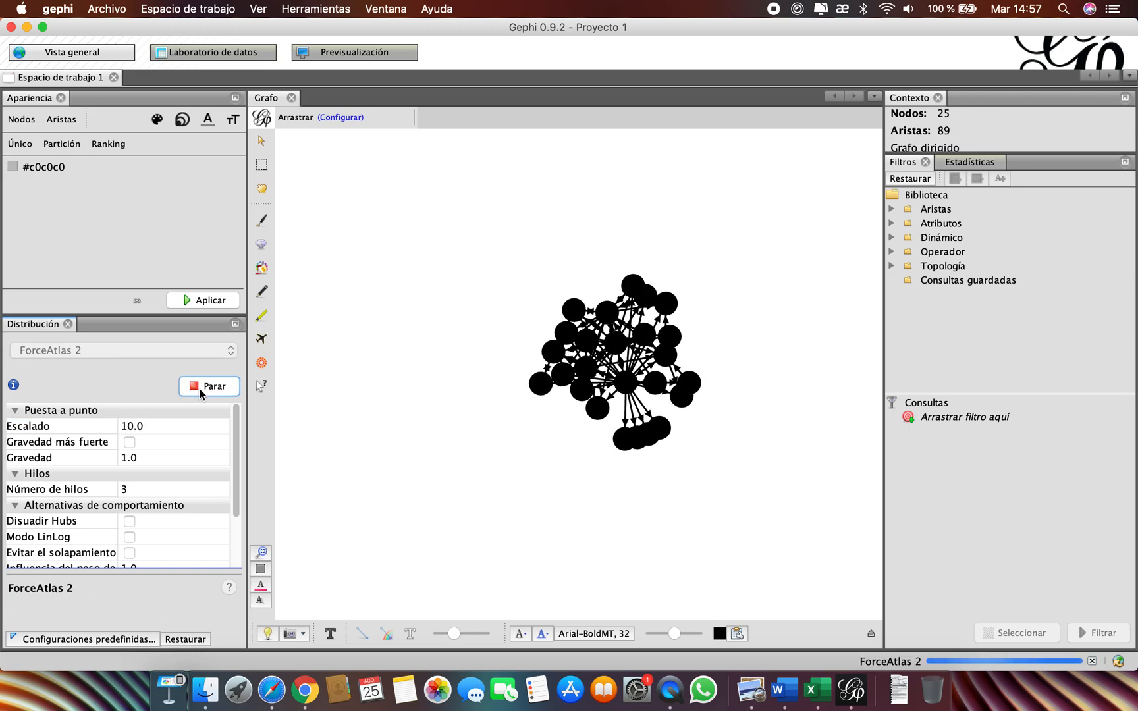
{"action": "left_click", "coordinate": [127, 430]}
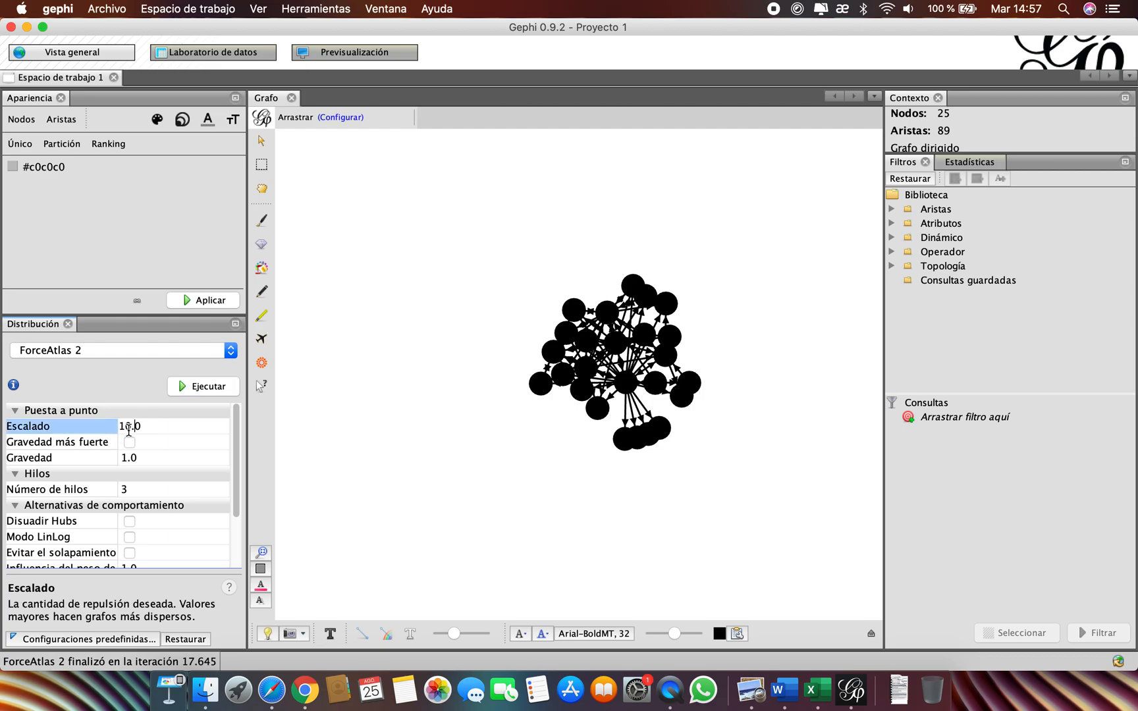
{"action": "type", "text": "00"}
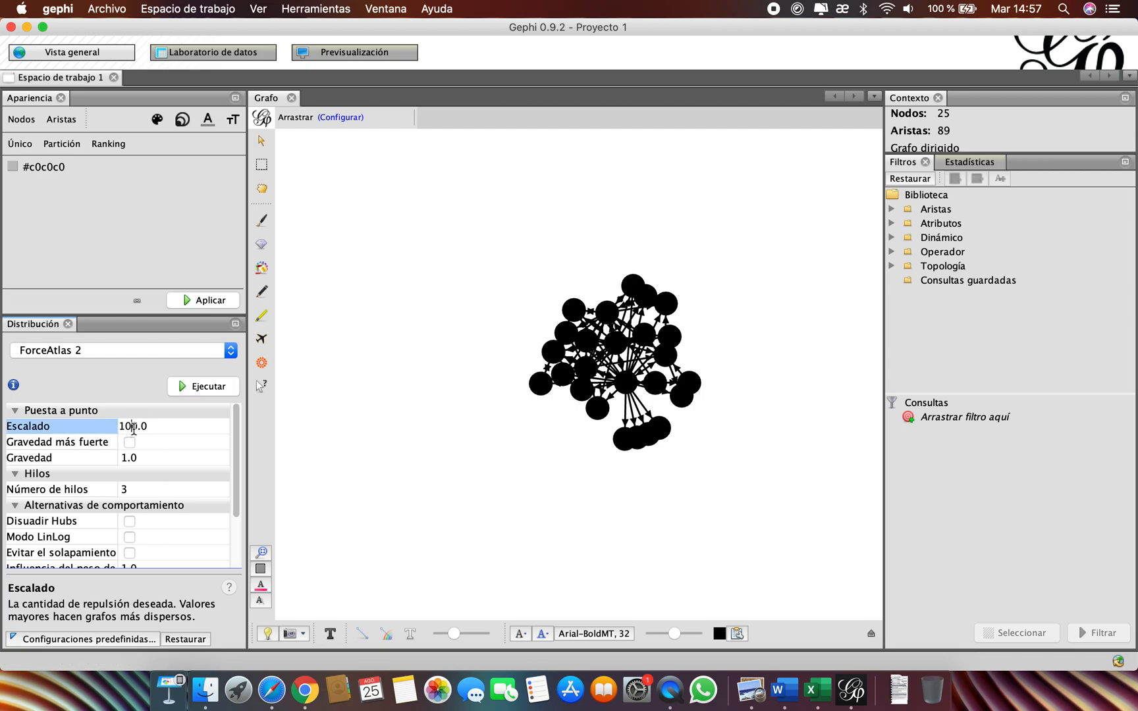
{"action": "left_click", "coordinate": [212, 387]}
{"action": "scroll", "coordinate": [599, 364], "scroll_direction": "down", "scroll_amount": 10}
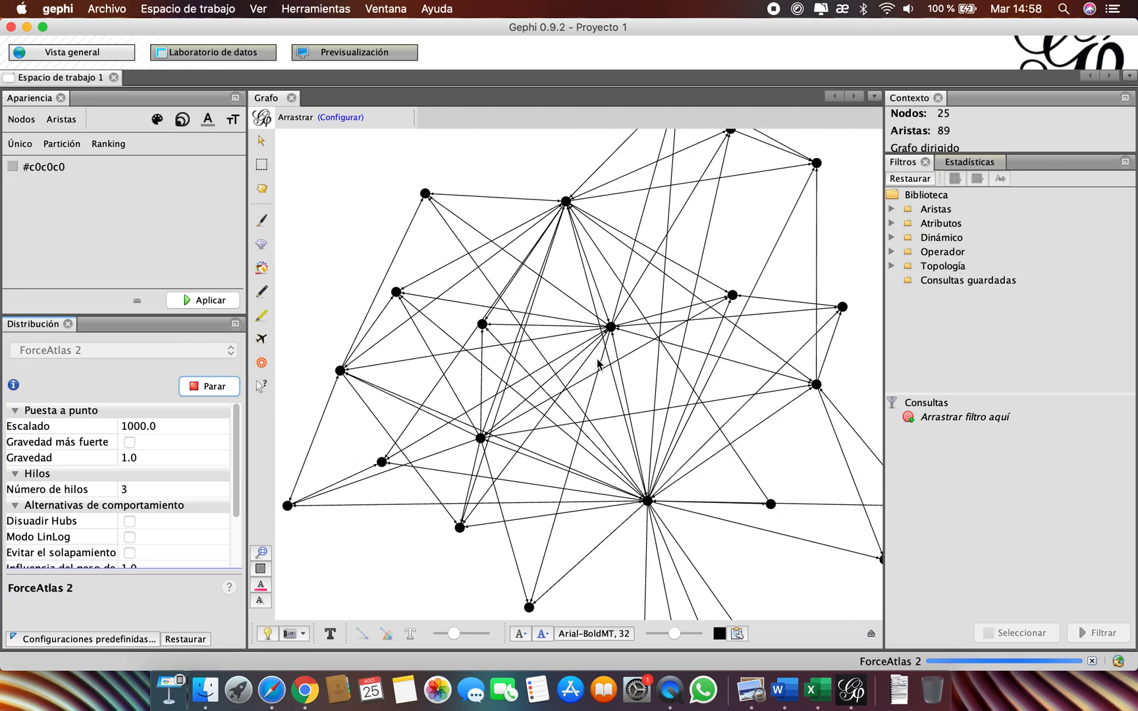
{"action": "scroll", "coordinate": [599, 364], "scroll_direction": "up", "scroll_amount": 3}
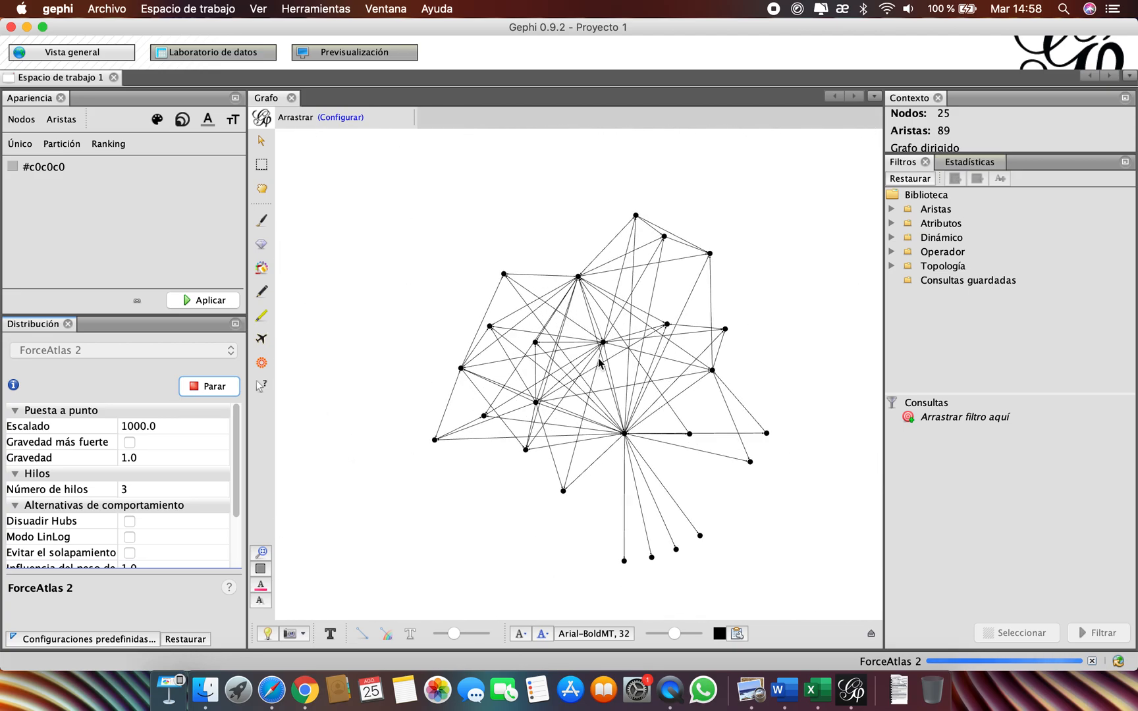
{"action": "left_click", "coordinate": [198, 387]}
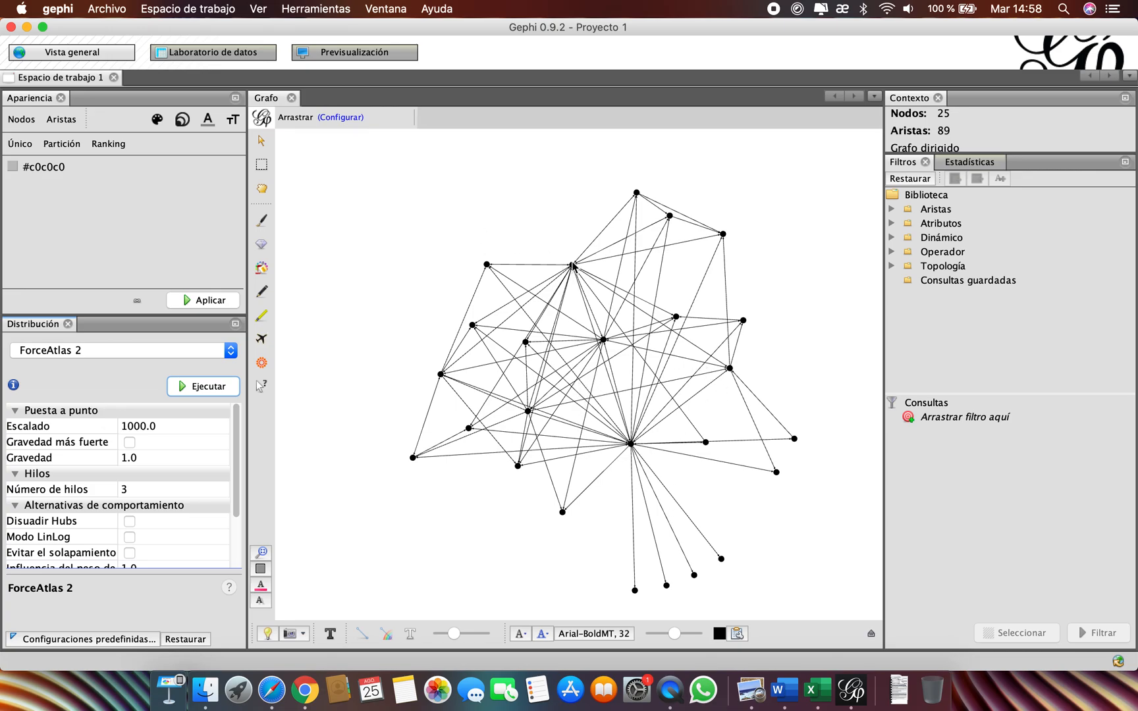
{"action": "left_click", "coordinate": [529, 345]}
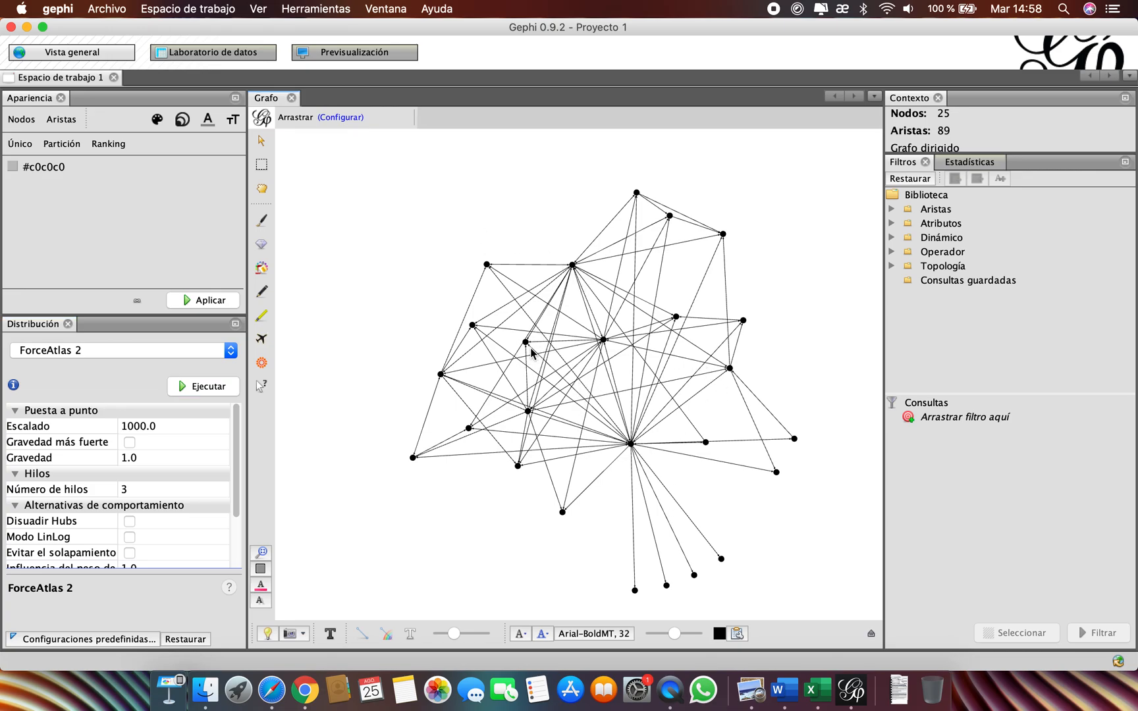
{"action": "scroll", "coordinate": [520, 384], "scroll_direction": "down", "scroll_amount": 2}
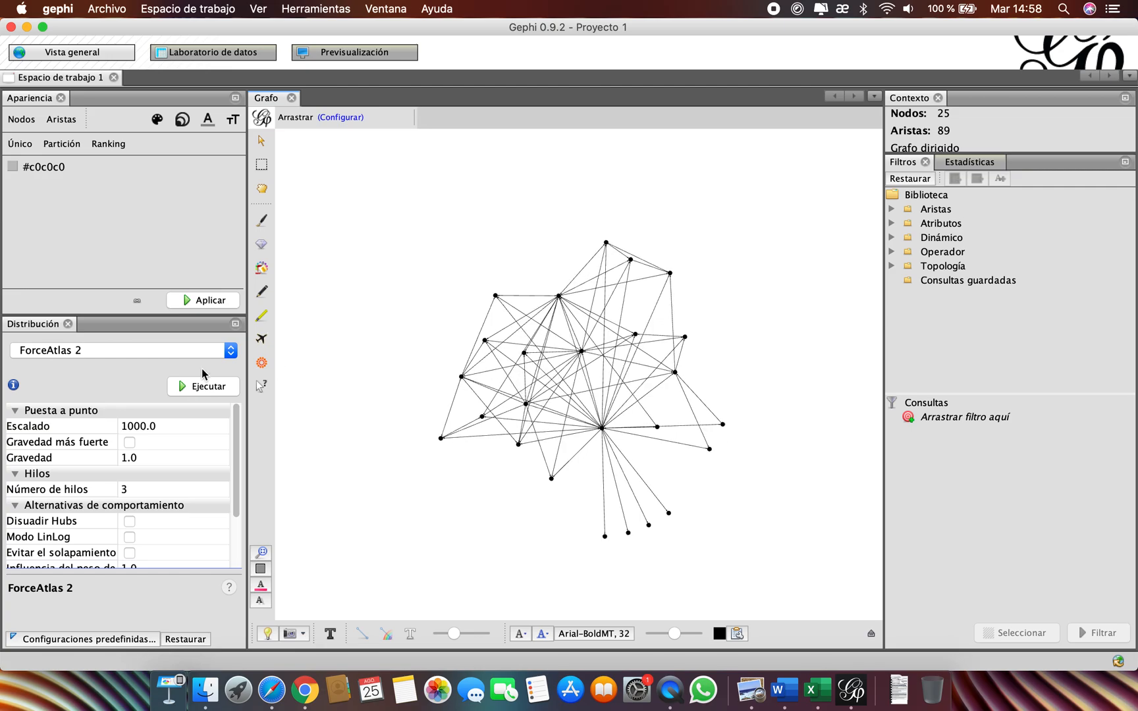
{"action": "scroll", "coordinate": [477, 404], "scroll_direction": "up", "scroll_amount": 1}
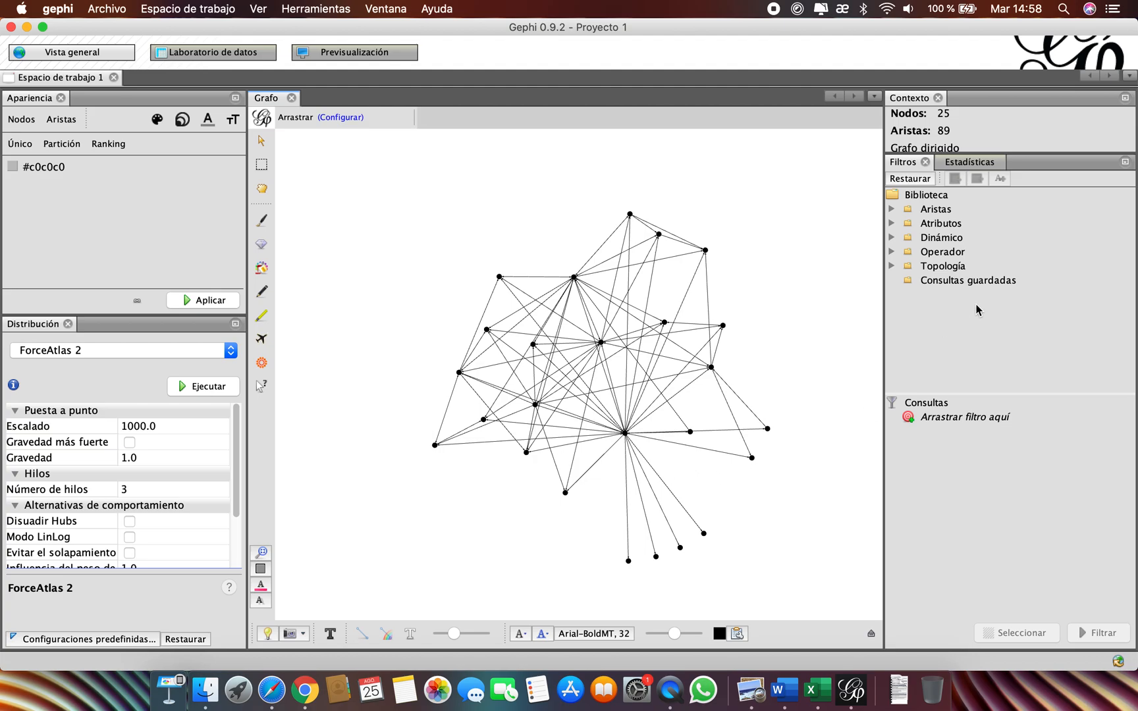
- Calculate the average path length (Longitud media de camino) as a directed network, review the distance report through Eccentricity Distribution, and close it
{"action": "left_click", "coordinate": [968, 163]}
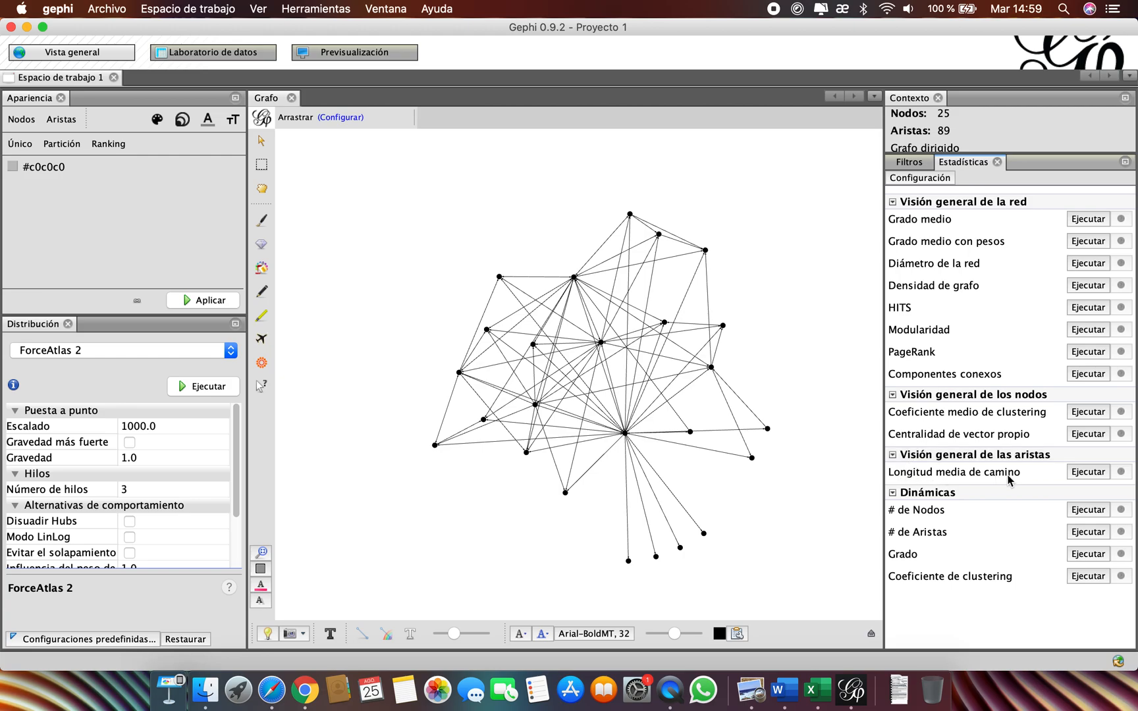
{"action": "left_click", "coordinate": [1088, 471]}
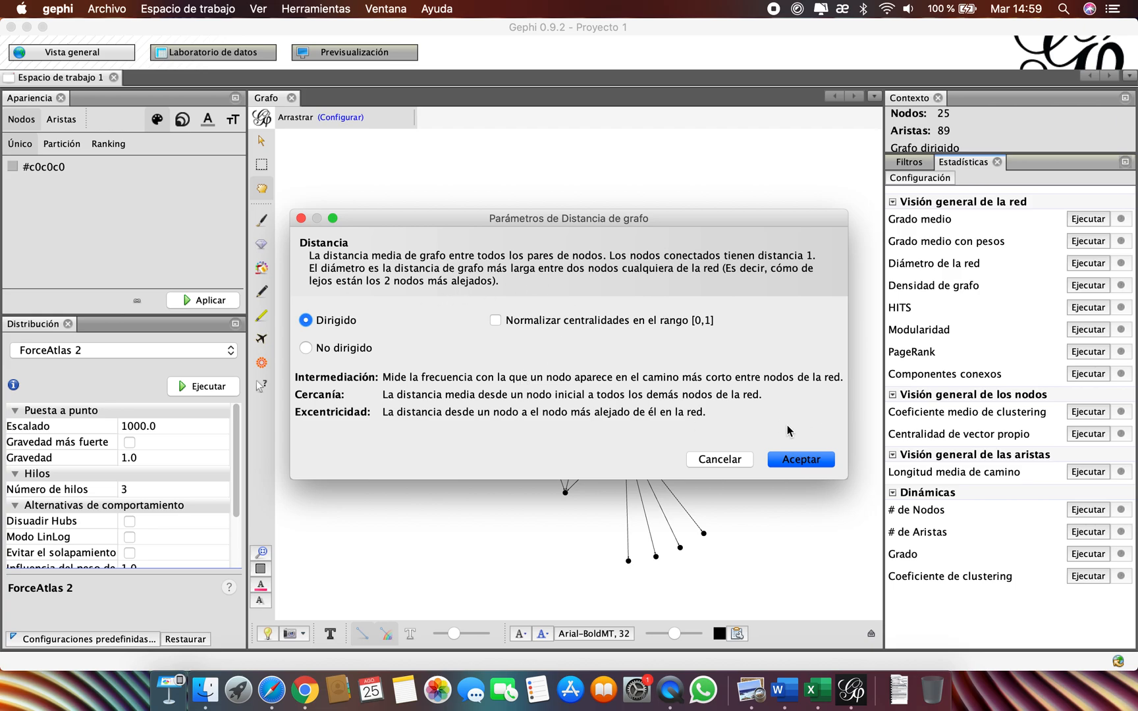
{"action": "left_click", "coordinate": [795, 457]}
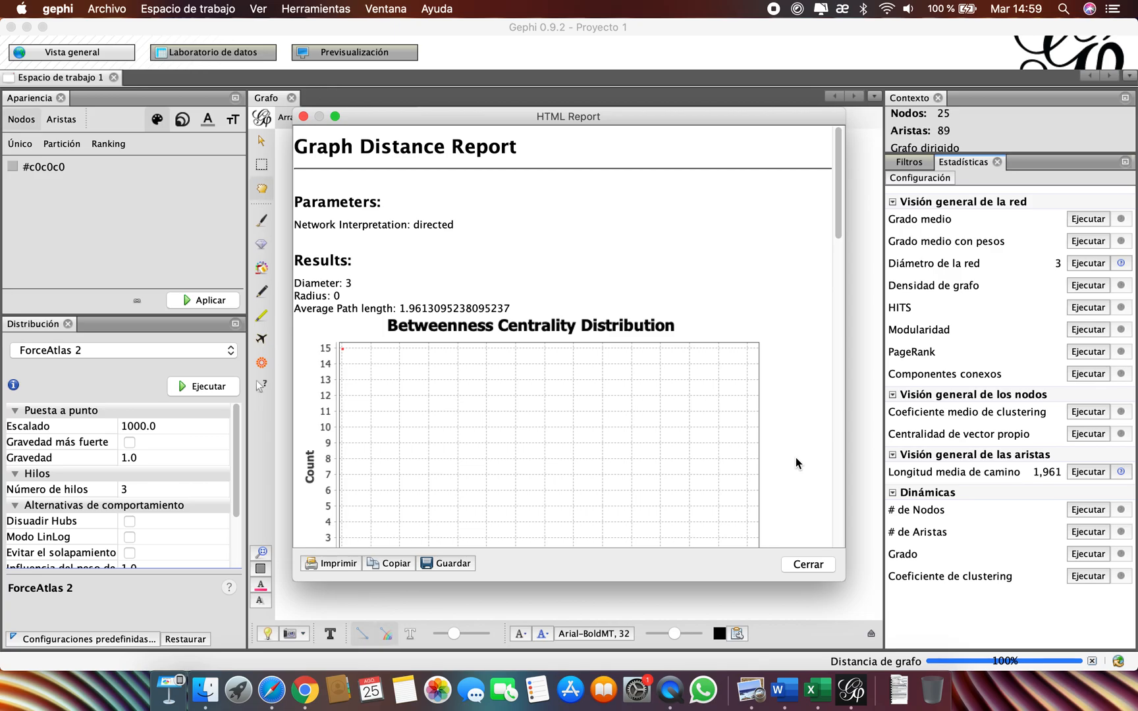
{"action": "scroll", "coordinate": [767, 408], "scroll_direction": "down", "scroll_amount": 3}
{"action": "scroll", "coordinate": [767, 410], "scroll_direction": "down", "scroll_amount": 15}
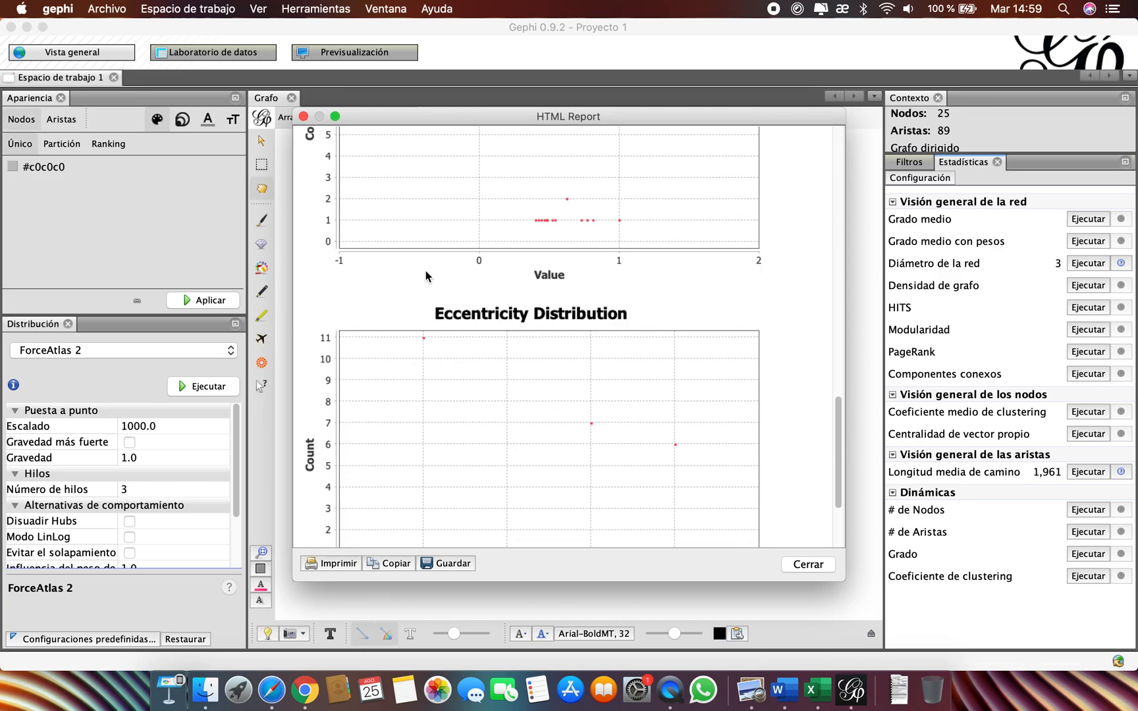
{"action": "left_click", "coordinate": [815, 564]}
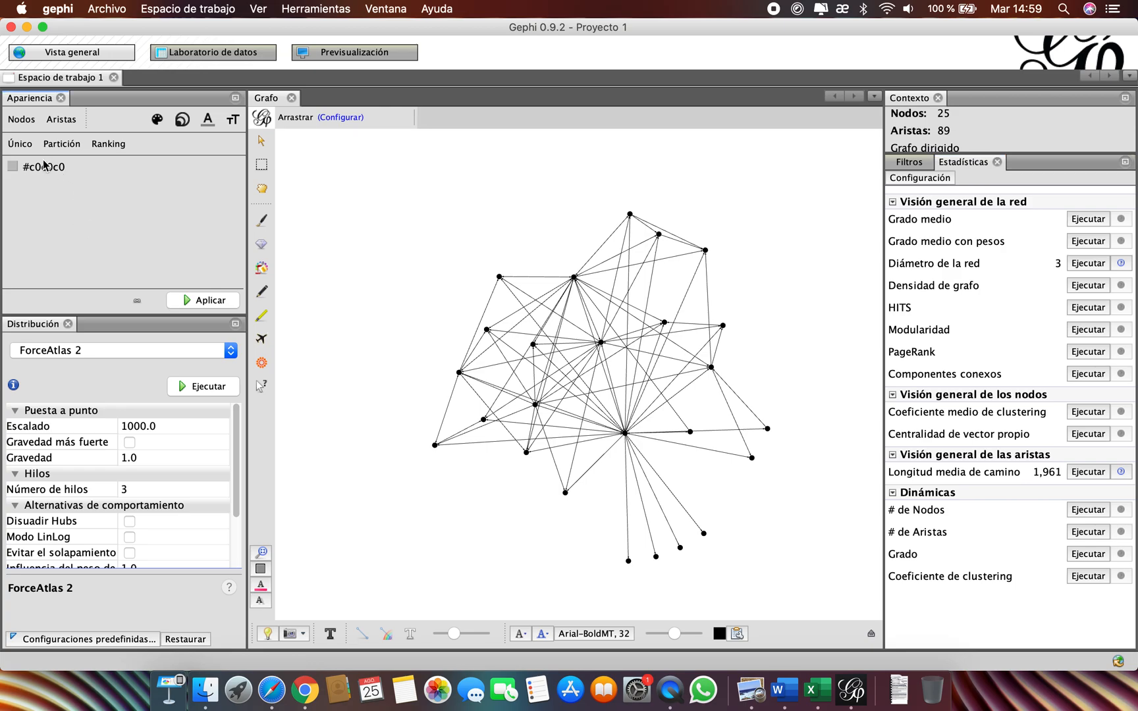
- Choose Betweenness Centrality as the node colour partition attribute and look through its value classes without applying it
{"action": "left_click", "coordinate": [58, 145]}
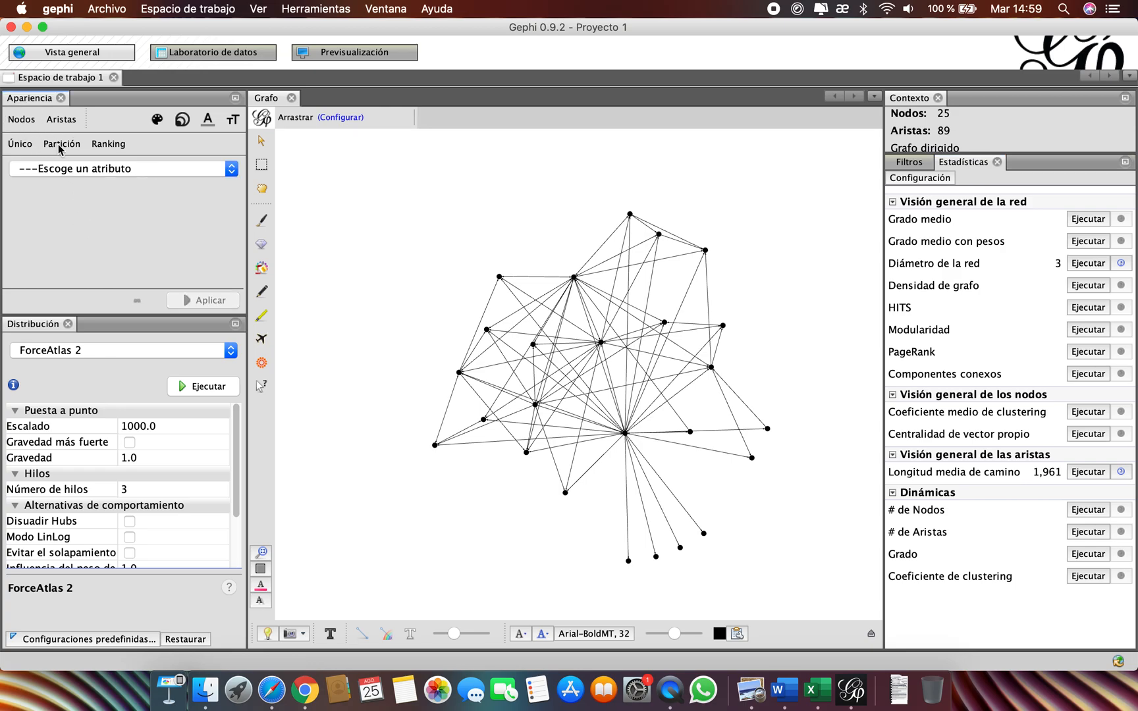
{"action": "left_click", "coordinate": [90, 168]}
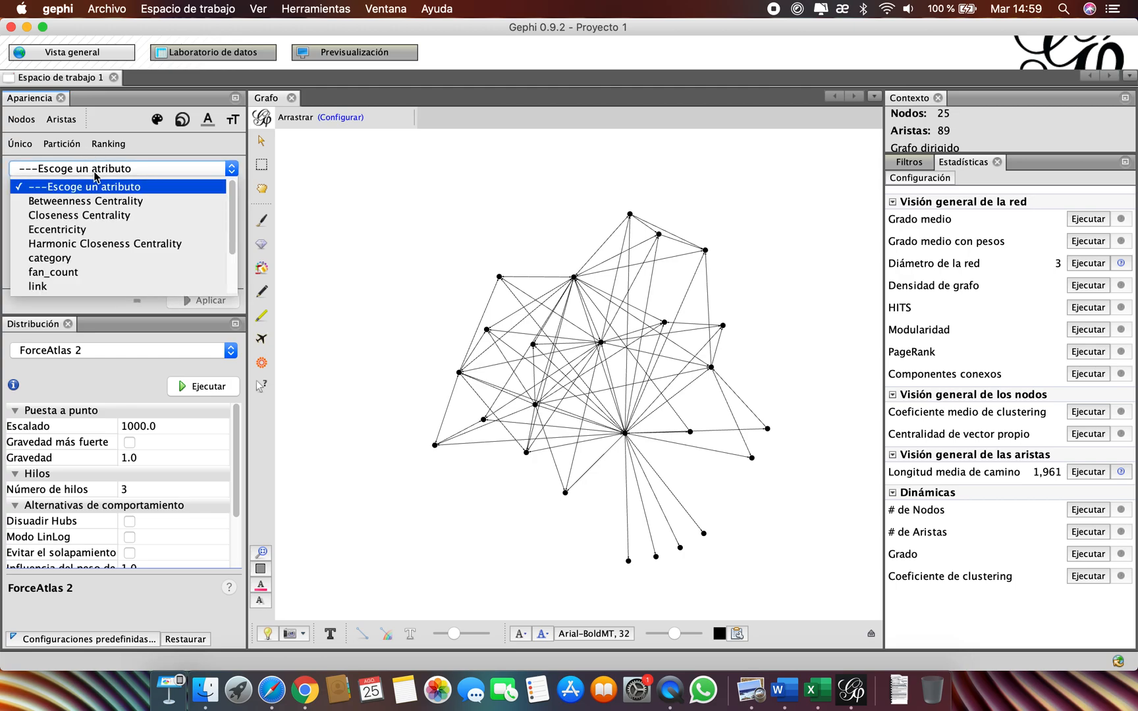
{"action": "left_click", "coordinate": [113, 202]}
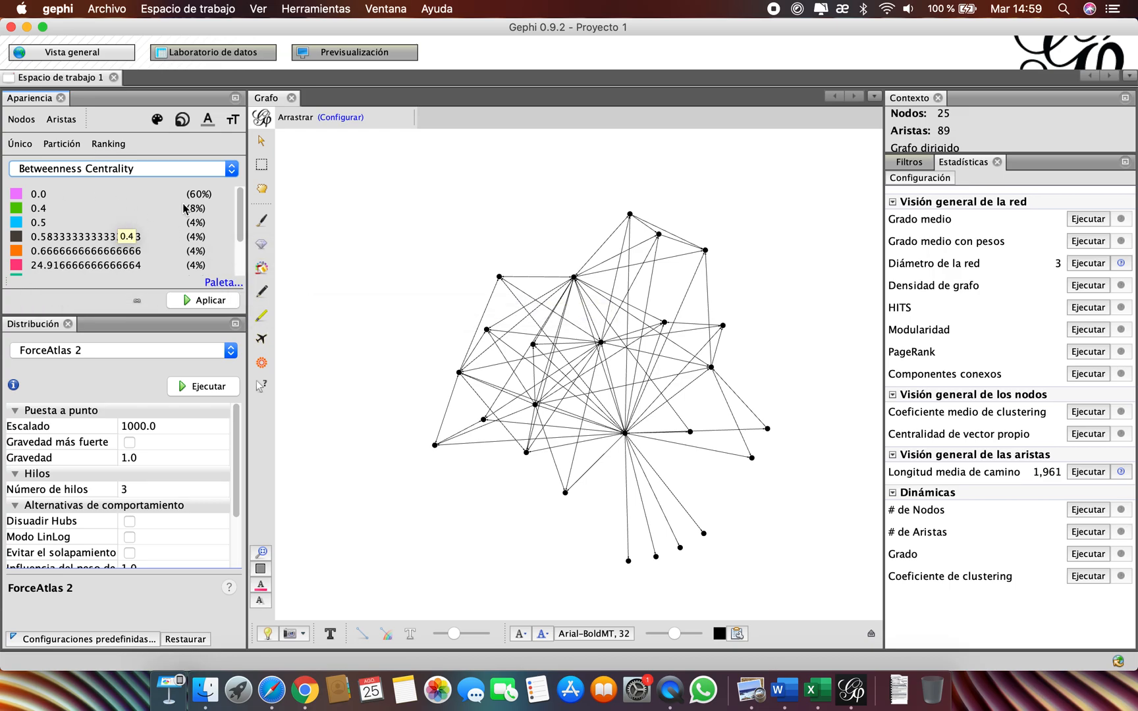
{"action": "mouse_move", "coordinate": [238, 216]}
{"action": "left_mouse_down"}
{"action": "mouse_move", "coordinate": [239, 259]}
{"action": "mouse_move", "coordinate": [238, 201]}
{"action": "left_mouse_up"}
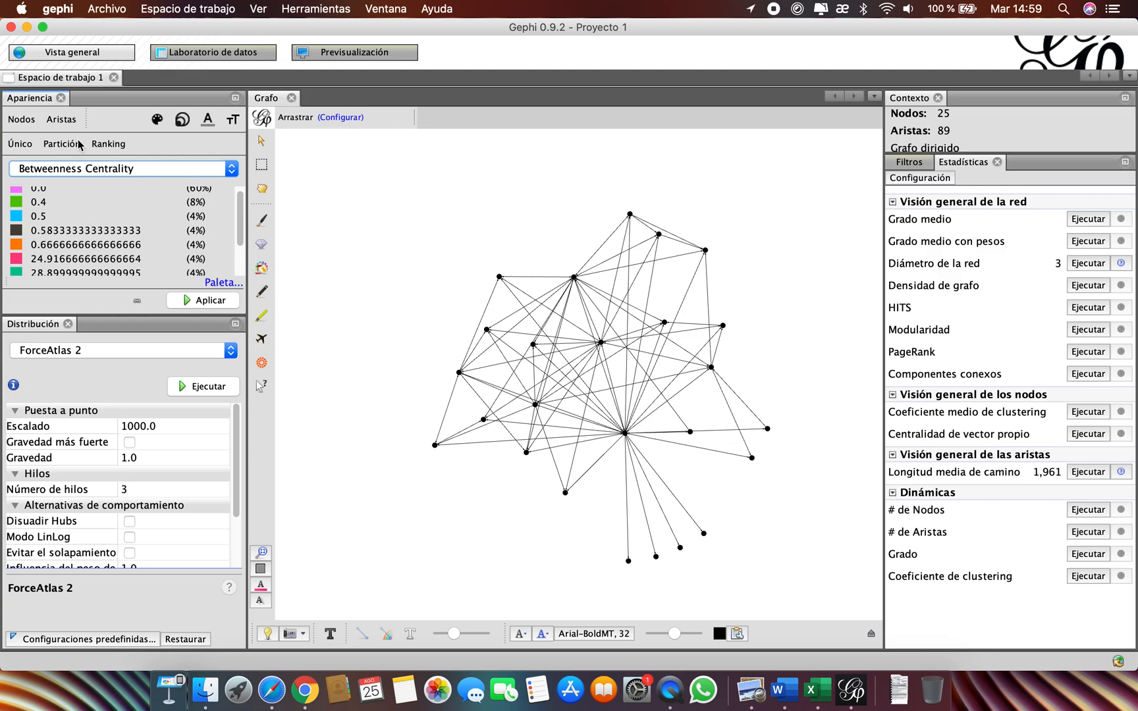
- Scale the node sizes by a Betweenness Centrality ranking, with minimum size 10 and maximum size 50
{"action": "left_click", "coordinate": [183, 121]}
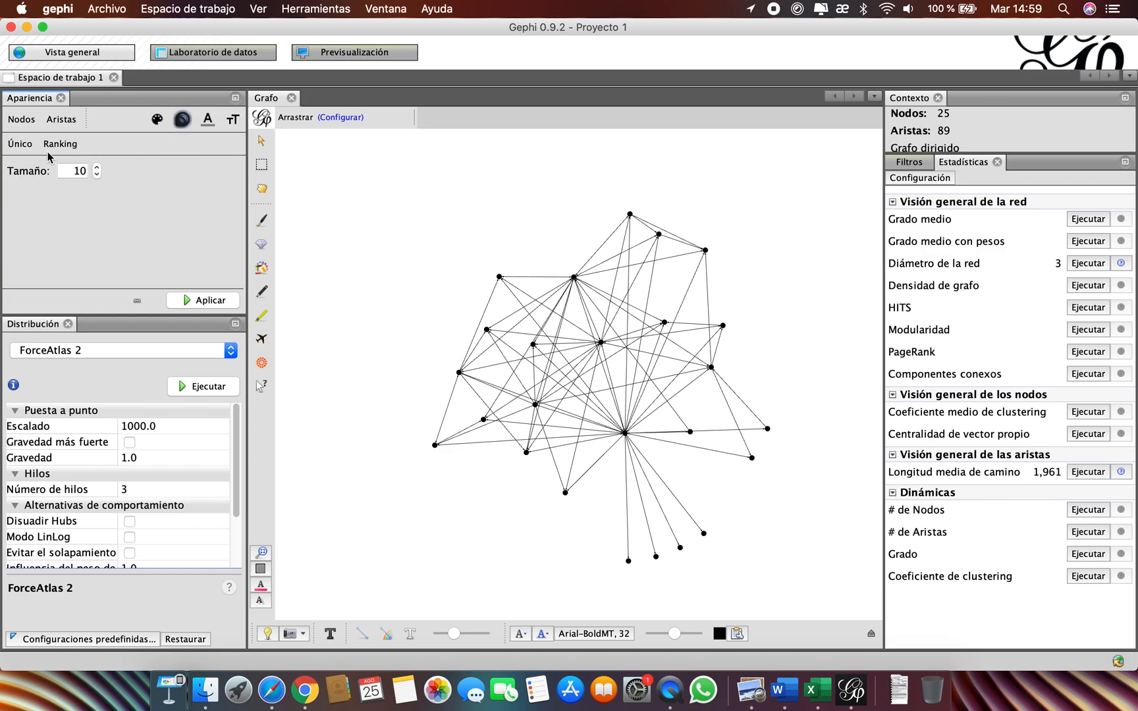
{"action": "left_click", "coordinate": [48, 150]}
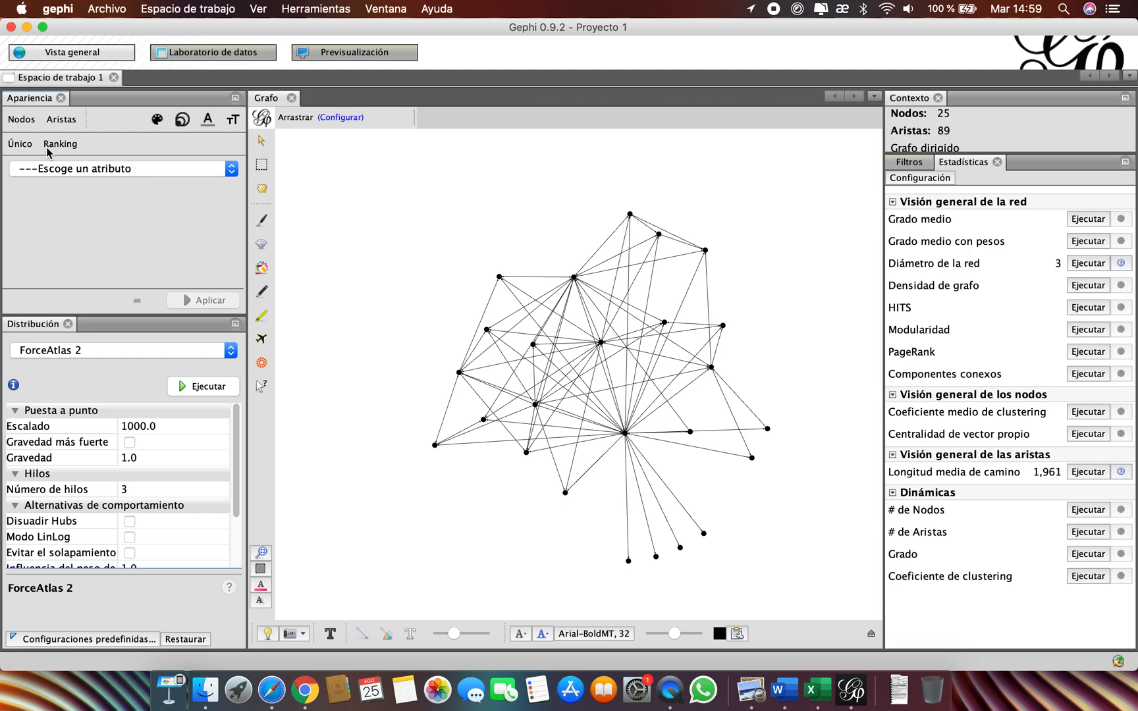
{"action": "left_click", "coordinate": [80, 172]}
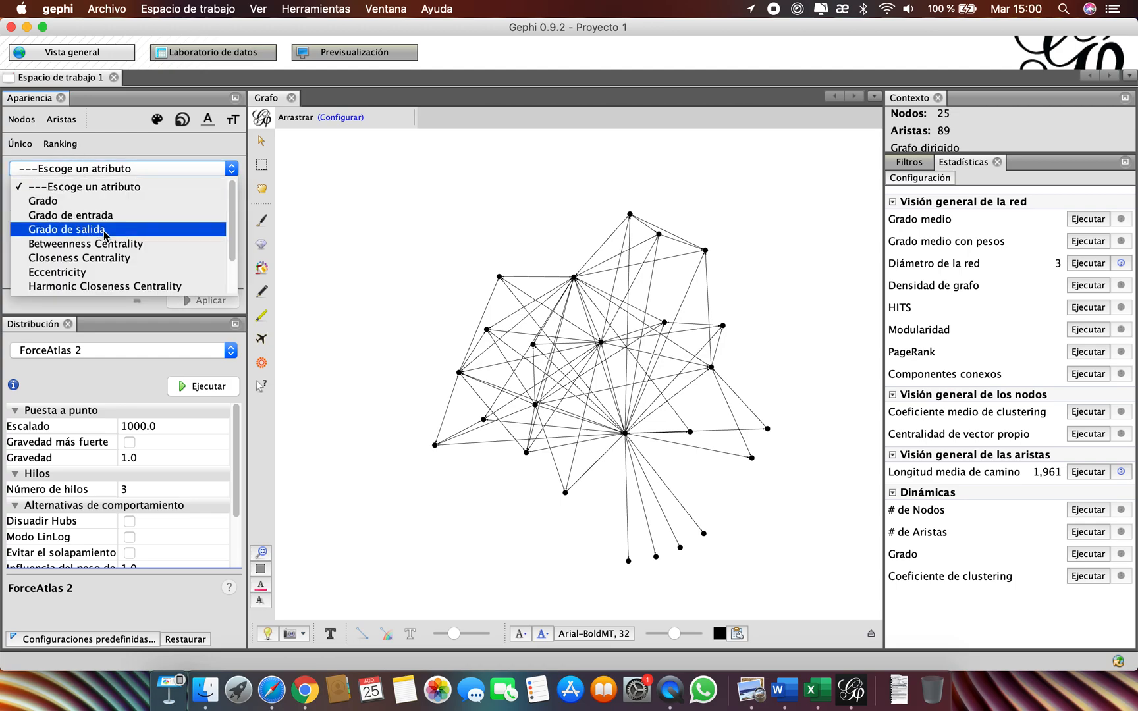
{"action": "left_click", "coordinate": [115, 245]}
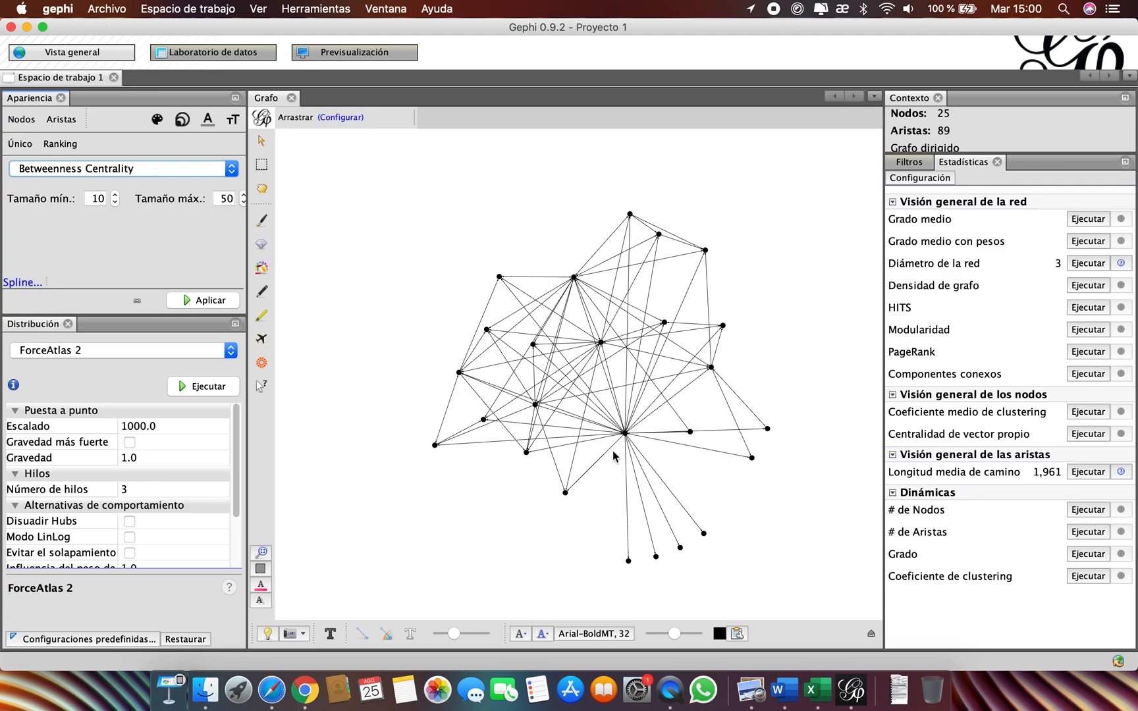
{"action": "scroll", "coordinate": [626, 461], "scroll_direction": "up", "scroll_amount": 1}
{"action": "left_click", "coordinate": [206, 298]}
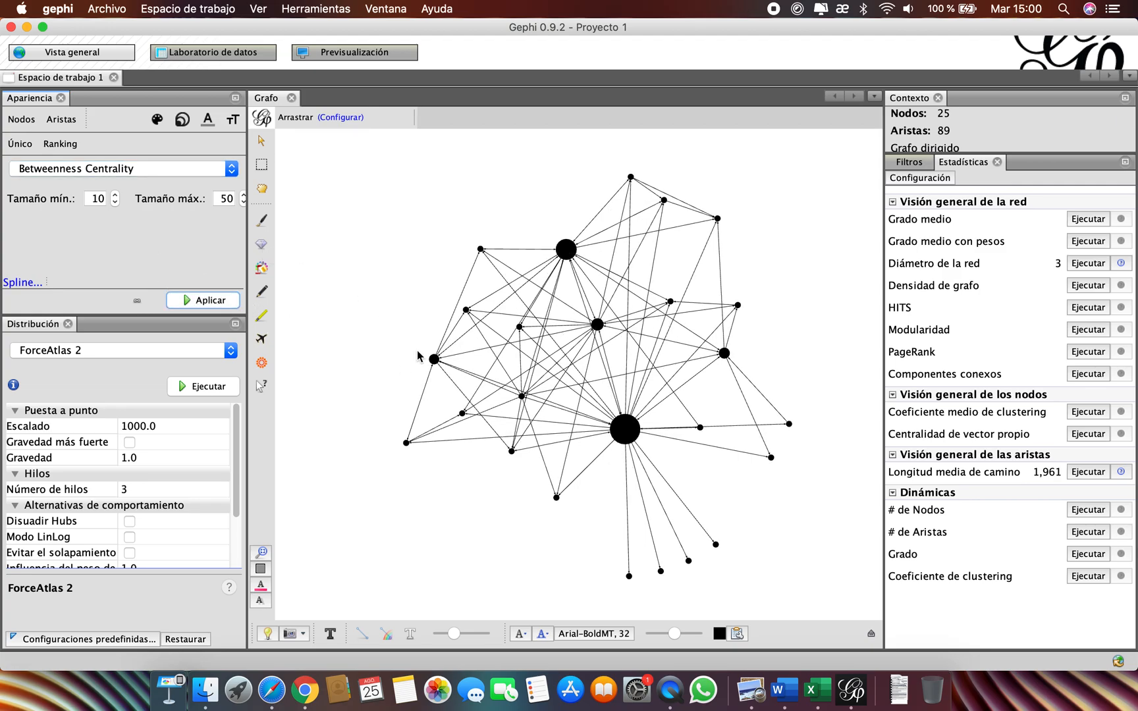
{"action": "scroll", "coordinate": [672, 456], "scroll_direction": "up", "scroll_amount": 2}
{"action": "scroll", "coordinate": [675, 454], "scroll_direction": "down", "scroll_amount": 1}
{"action": "scroll", "coordinate": [675, 453], "scroll_direction": "down", "scroll_amount": 1}
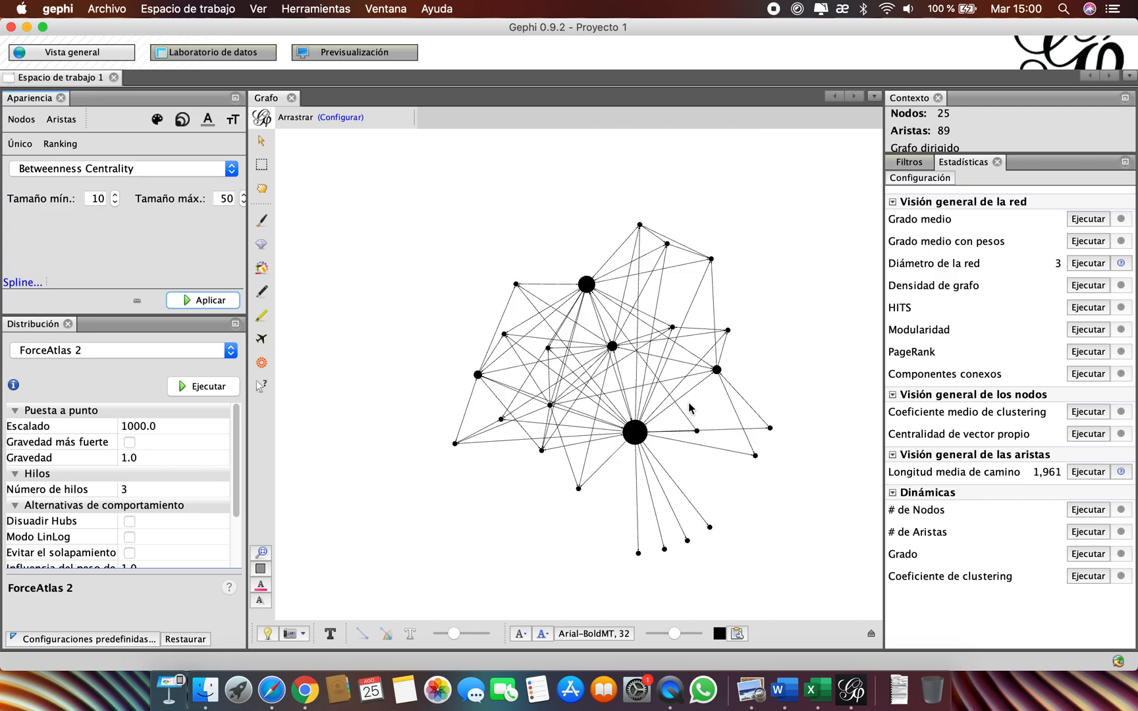
{"action": "scroll", "coordinate": [690, 406], "scroll_direction": "up", "scroll_amount": 1}
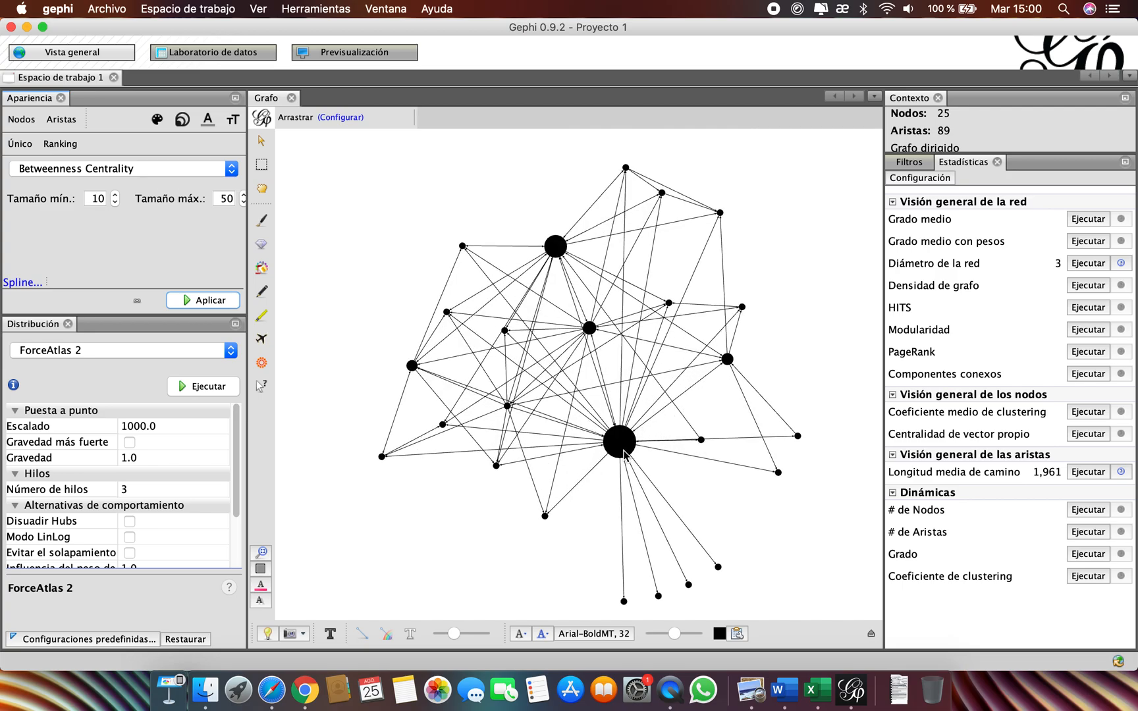
{"action": "scroll", "coordinate": [613, 468], "scroll_direction": "up", "scroll_amount": 1}
{"action": "scroll", "coordinate": [617, 453], "scroll_direction": "down", "scroll_amount": 1}
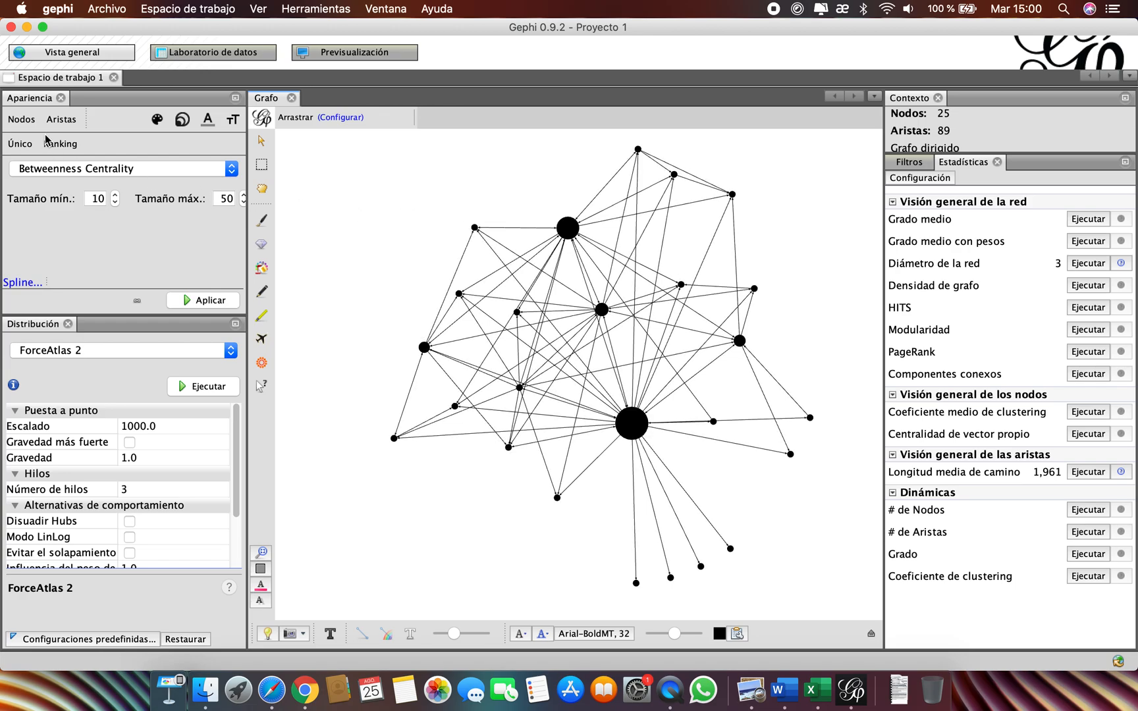
- Colour the nodes by a Betweenness Centrality ranking using the white-to-green gradient
{"action": "left_click", "coordinate": [157, 119]}
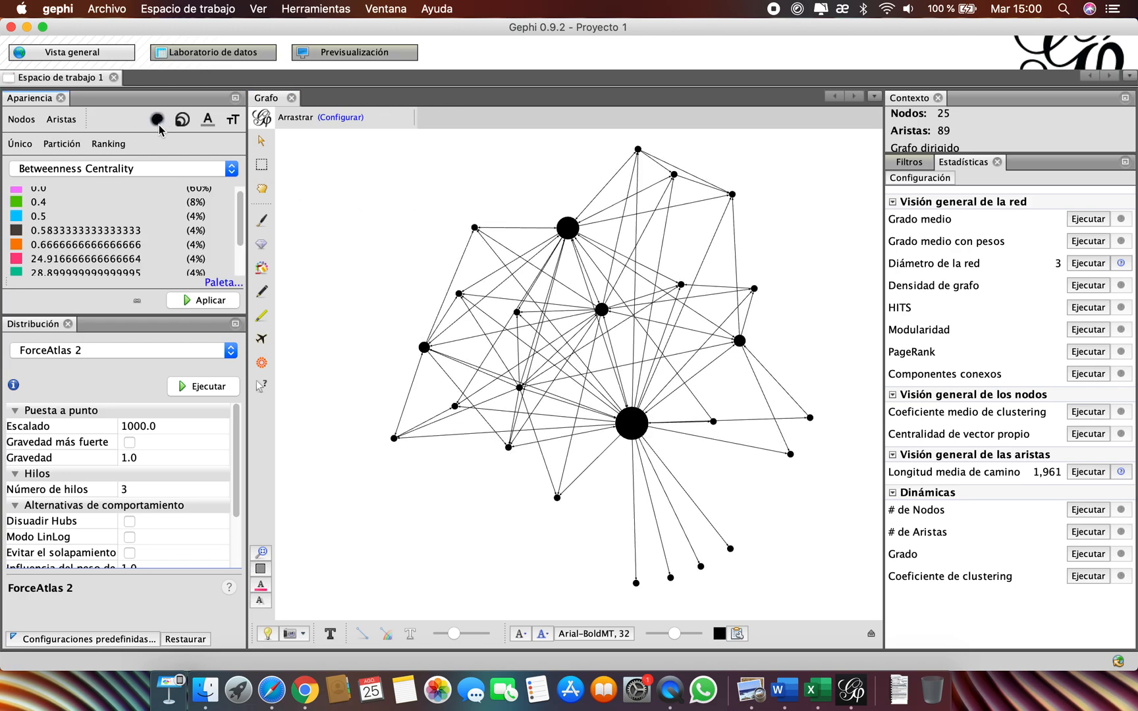
{"action": "left_click", "coordinate": [146, 170]}
{"action": "scroll", "coordinate": [172, 254], "scroll_direction": "down", "scroll_amount": 3}
{"action": "left_click", "coordinate": [122, 146]}
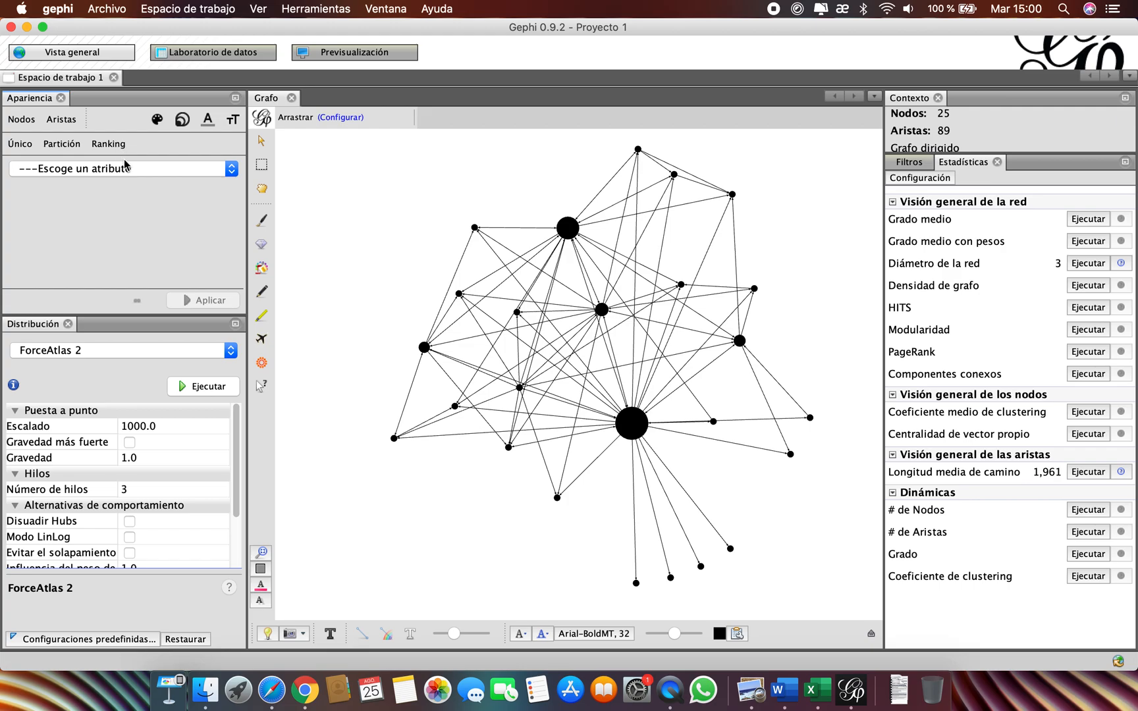
{"action": "left_click", "coordinate": [133, 169]}
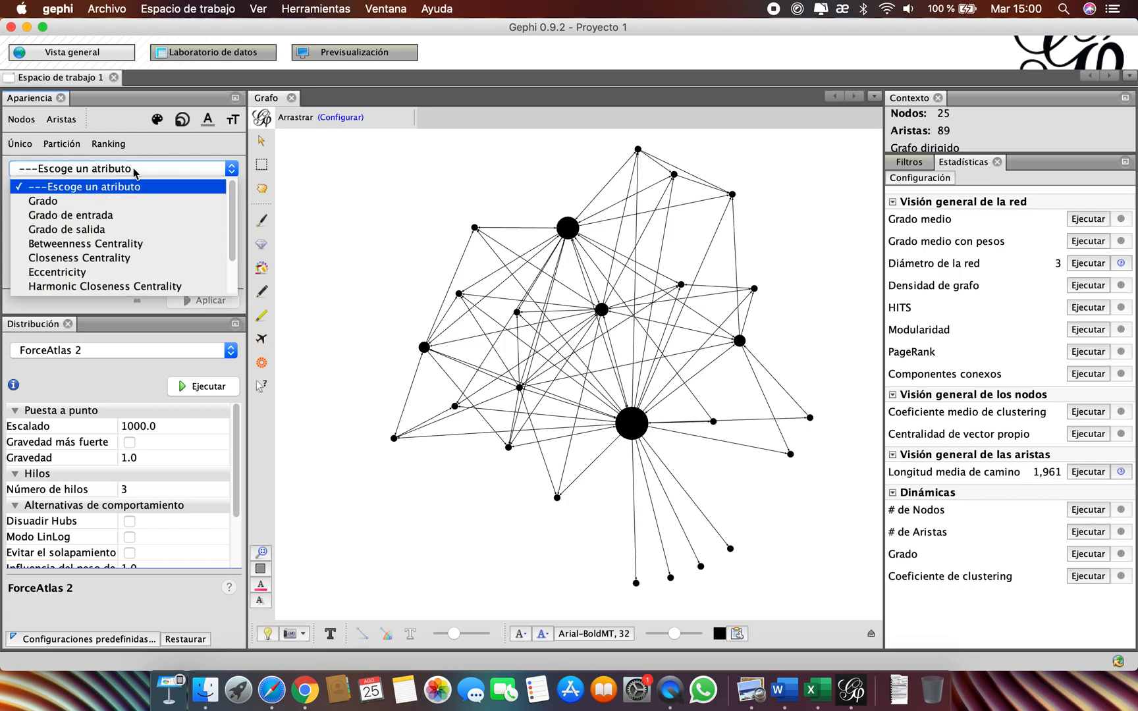
{"action": "left_click", "coordinate": [124, 243]}
{"action": "left_click", "coordinate": [191, 300]}
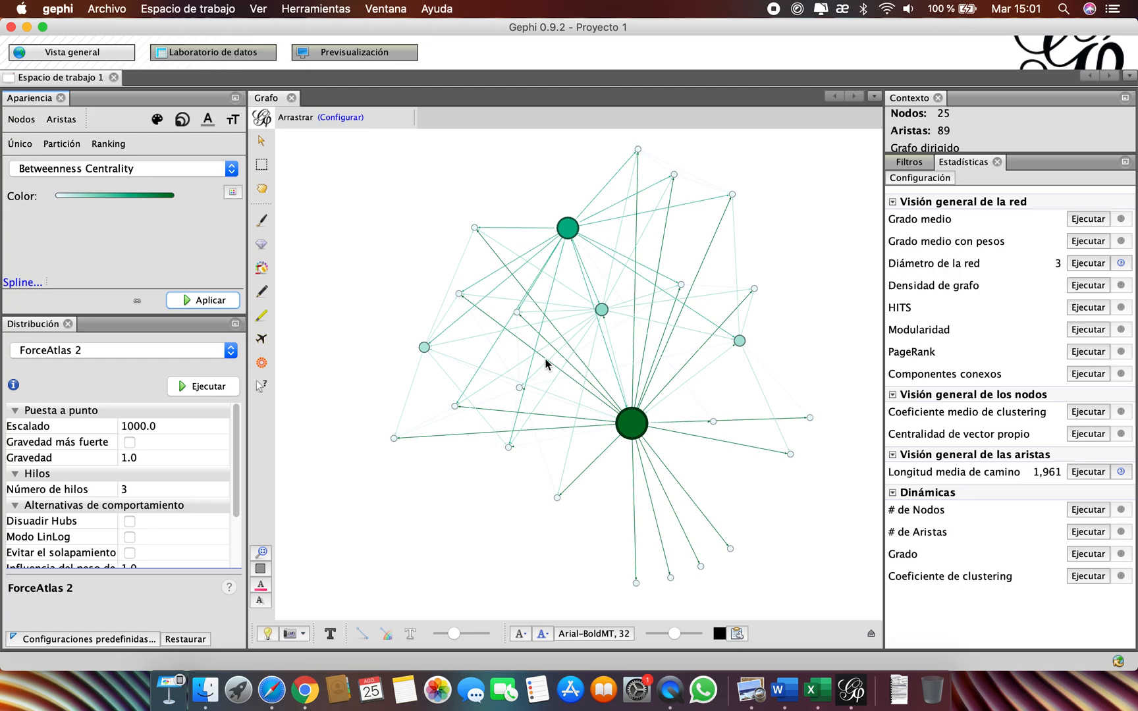
- Switch the layout algorithm to Force Atlas, run it with its default settings, and stop it
{"action": "left_click", "coordinate": [179, 359]}
{"action": "left_click", "coordinate": [104, 440]}
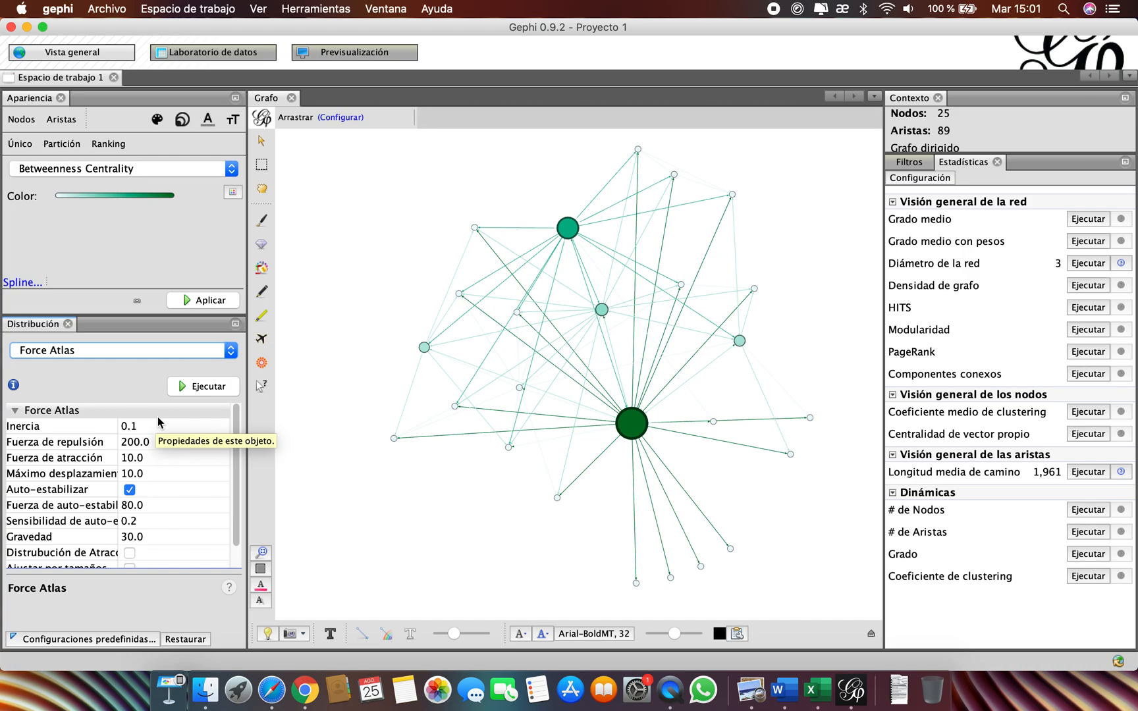
{"action": "left_click", "coordinate": [204, 391]}
{"action": "left_click", "coordinate": [205, 391]}
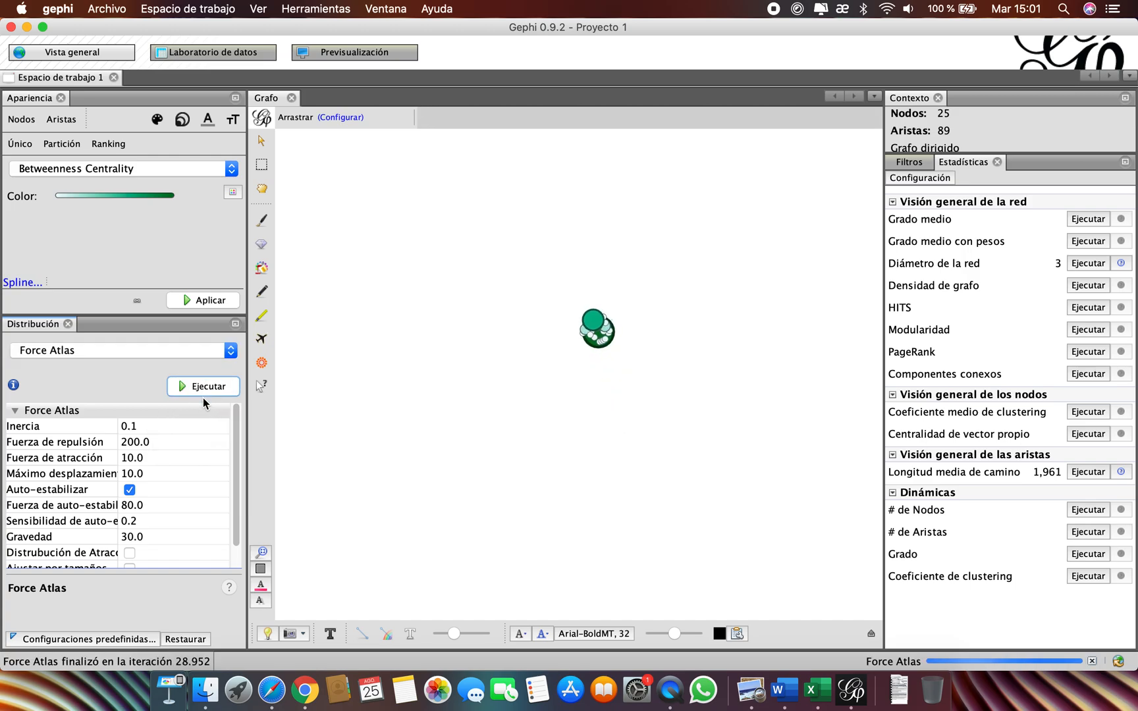
- Raise the Force Atlas Fuerza de repulsión to 2000.0 and then 20000.0, running the layout with each value to spread the nodes
{"action": "left_click", "coordinate": [135, 445]}
{"action": "type", "text": "0"}
{"action": "left_click", "coordinate": [205, 386]}
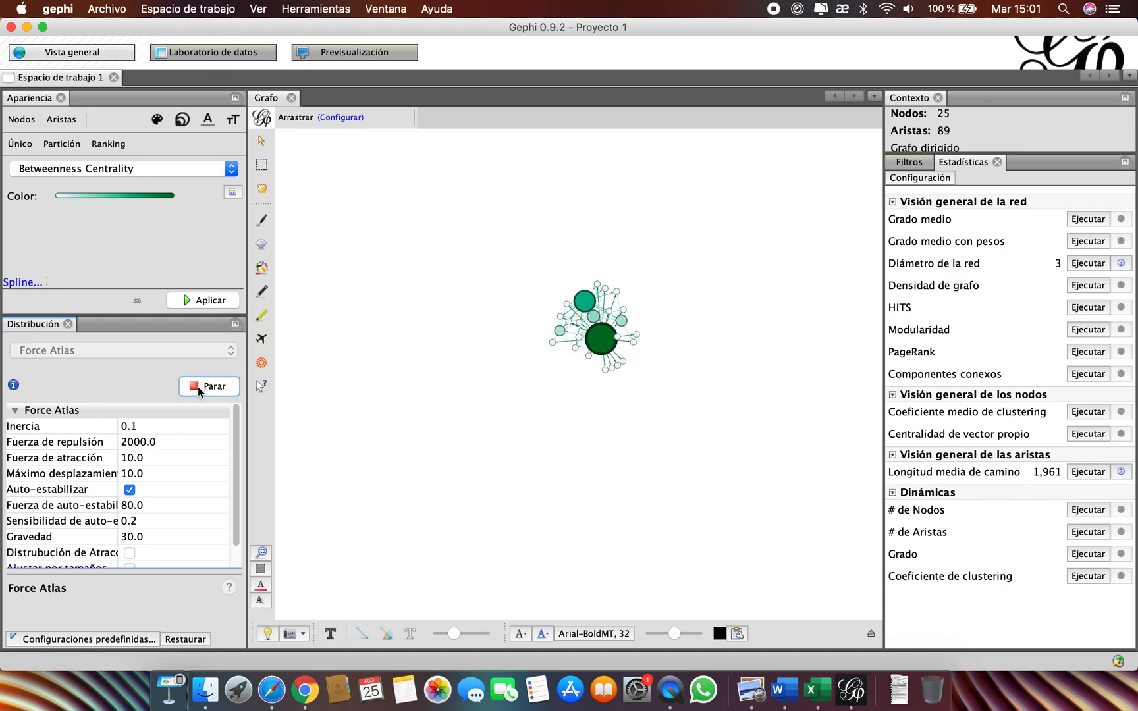
{"action": "left_click", "coordinate": [131, 443]}
{"action": "type", "text": "0"}
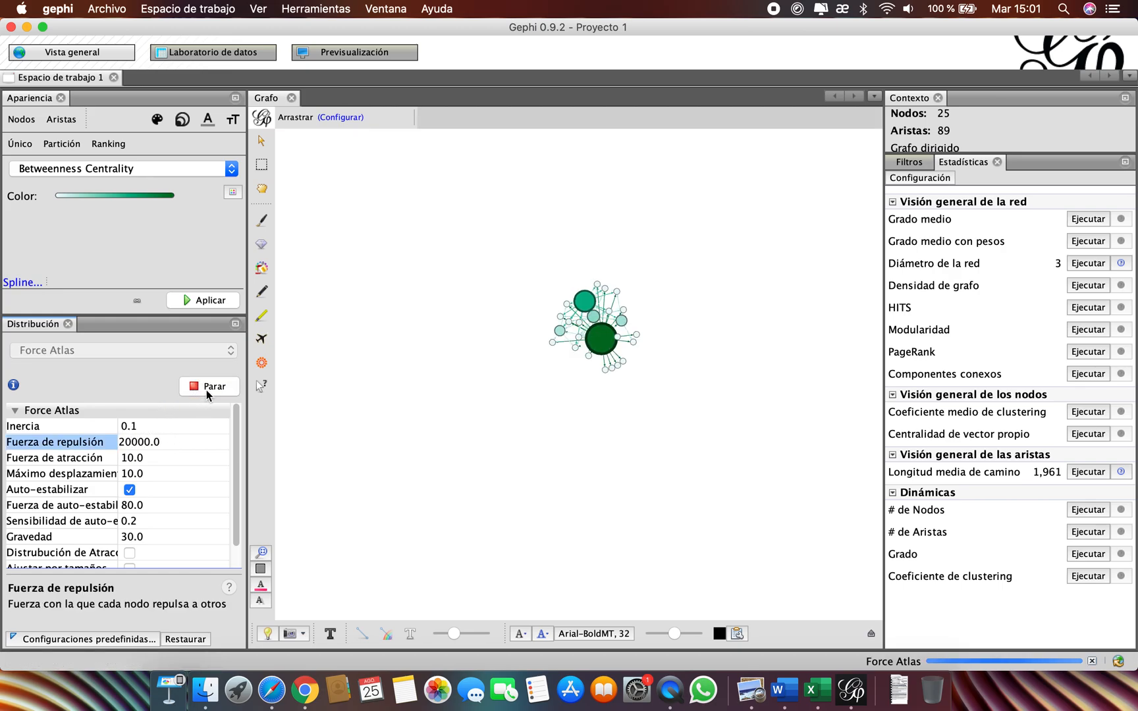
{"action": "left_click", "coordinate": [207, 390]}
{"action": "scroll", "coordinate": [564, 306], "scroll_direction": "up", "scroll_amount": 2}
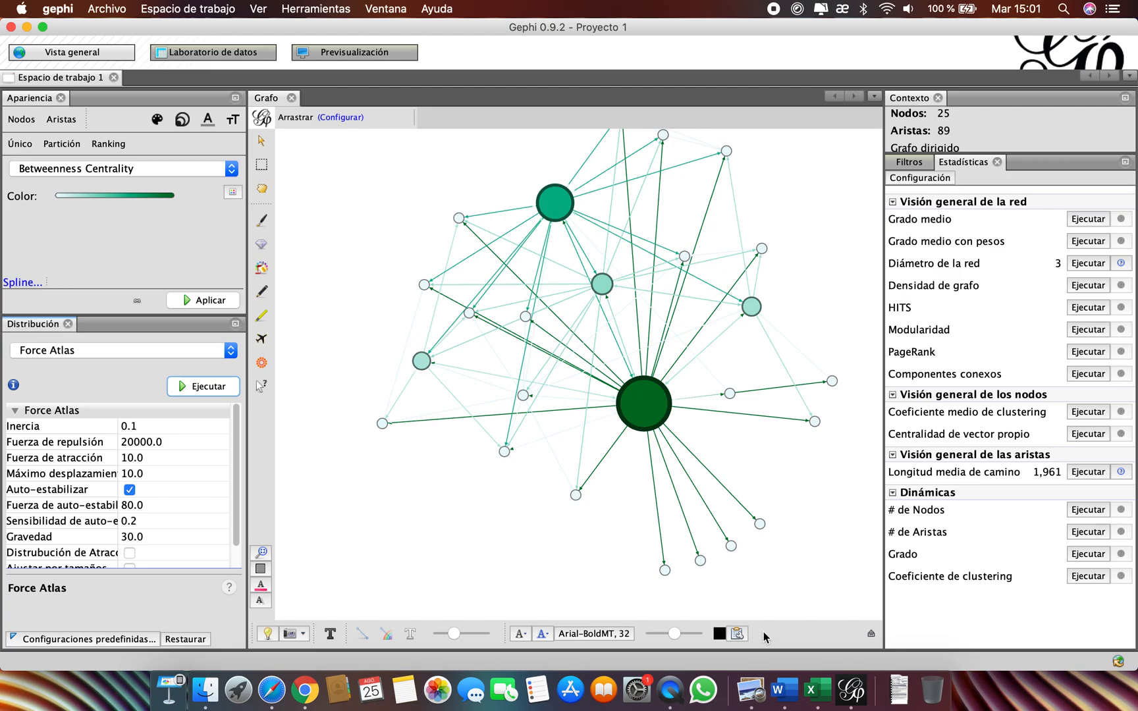
- Keep Label as the node label attribute and turn on the node labels in the graph
{"action": "left_click", "coordinate": [737, 634]}
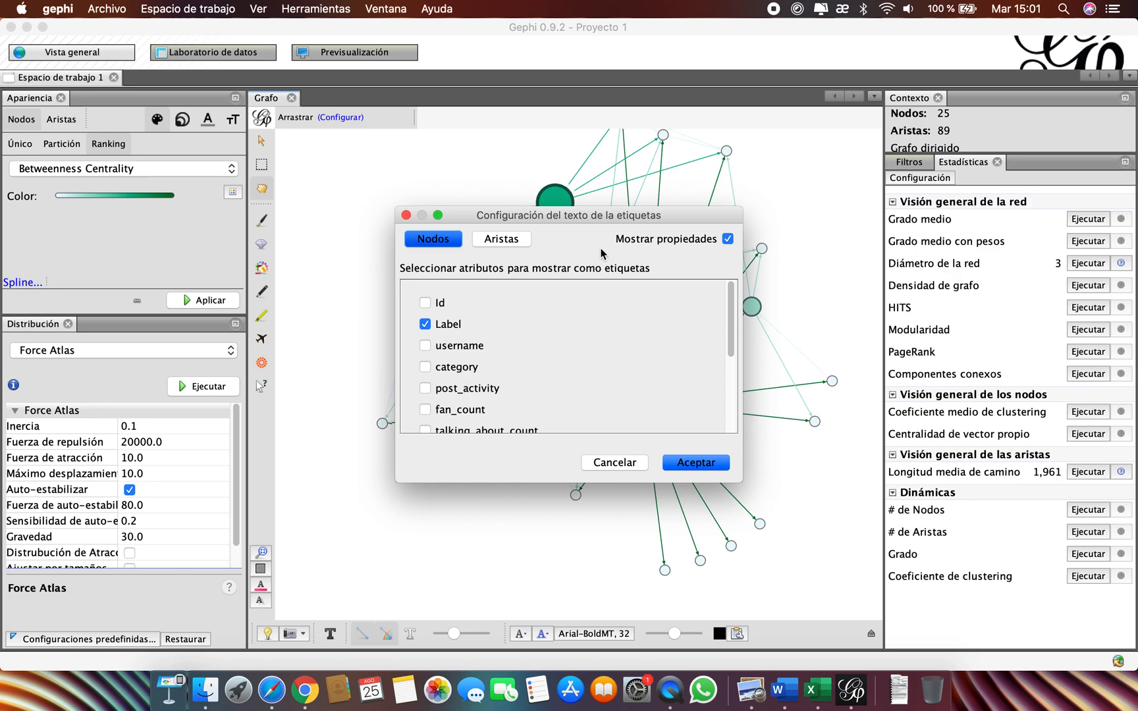
{"action": "left_click_drag", "start_coordinate": [638, 216], "coordinate": [640, 209]}
{"action": "left_click", "coordinate": [696, 455]}
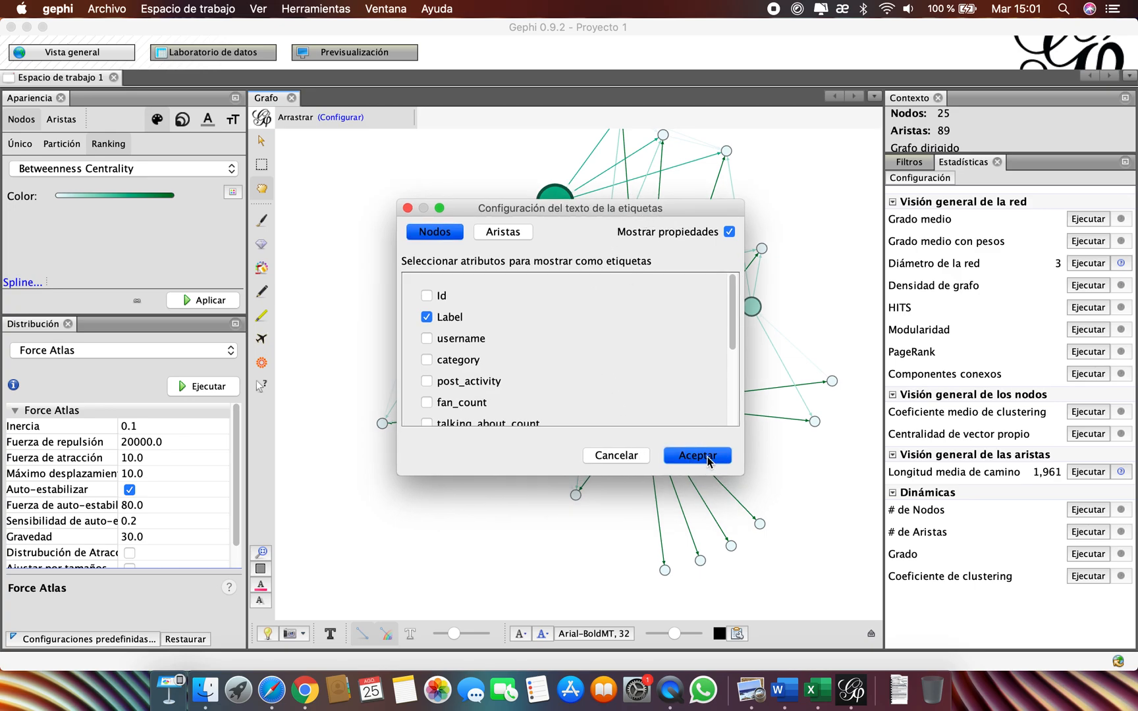
{"action": "left_click", "coordinate": [332, 634]}
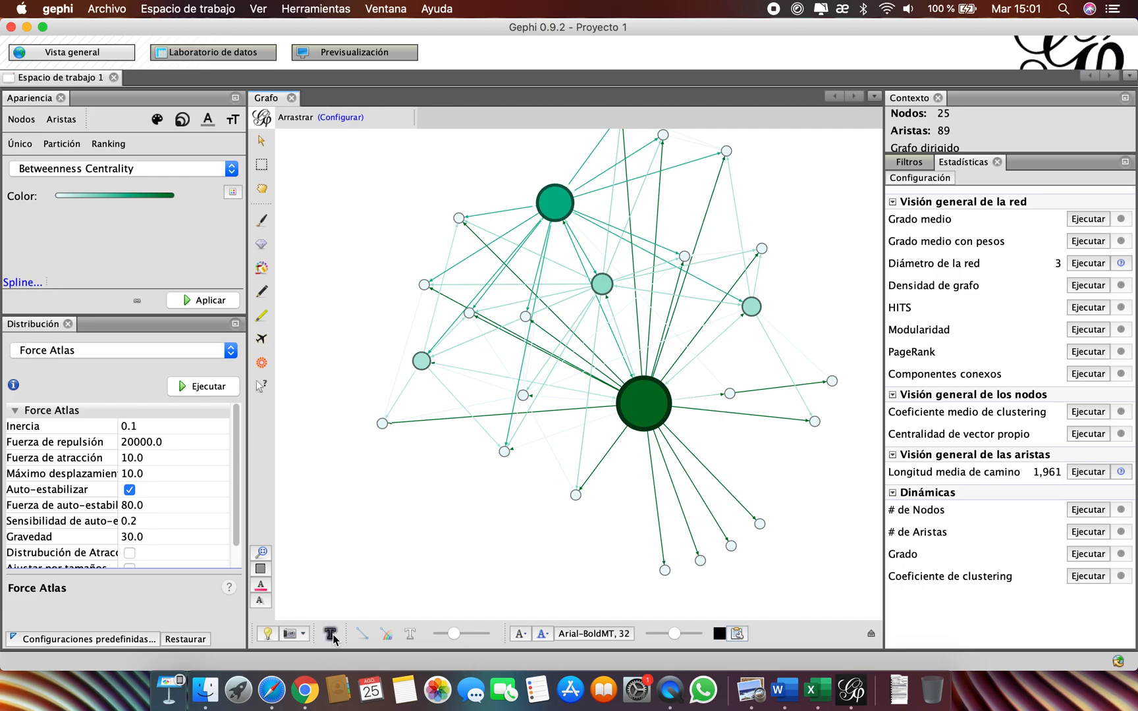
{"action": "scroll", "coordinate": [578, 457], "scroll_direction": "down", "scroll_amount": 2}
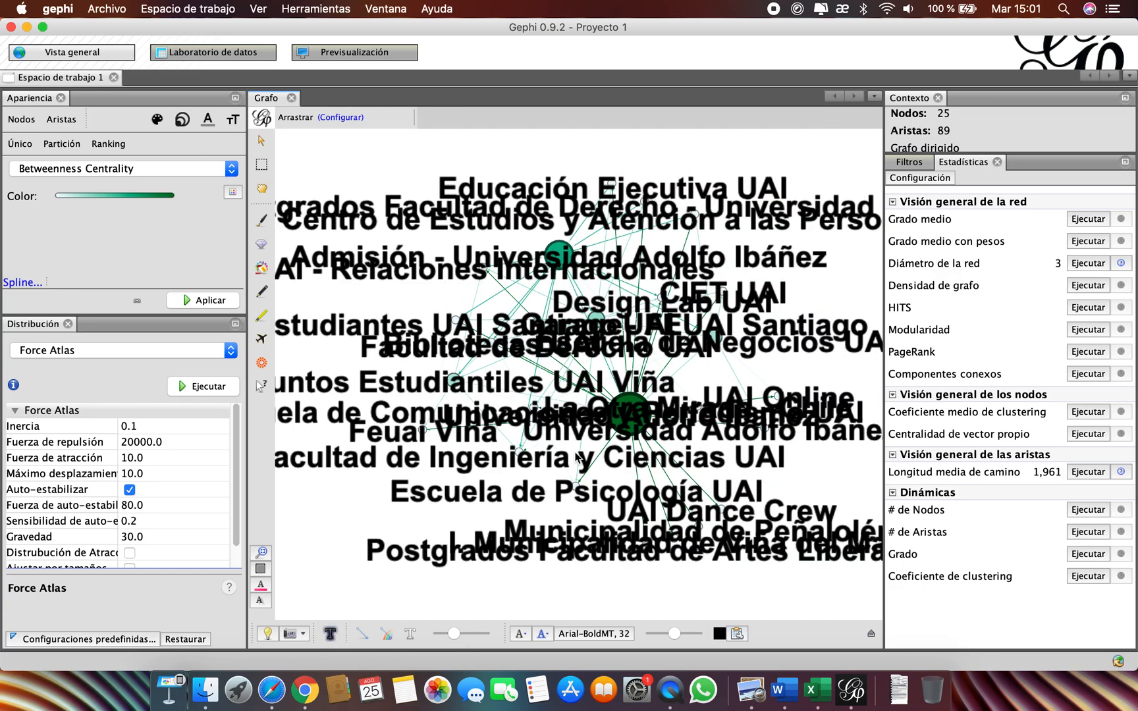
{"action": "scroll", "coordinate": [576, 456], "scroll_direction": "down", "scroll_amount": 1}
{"action": "scroll", "coordinate": [591, 459], "scroll_direction": "up", "scroll_amount": 1}
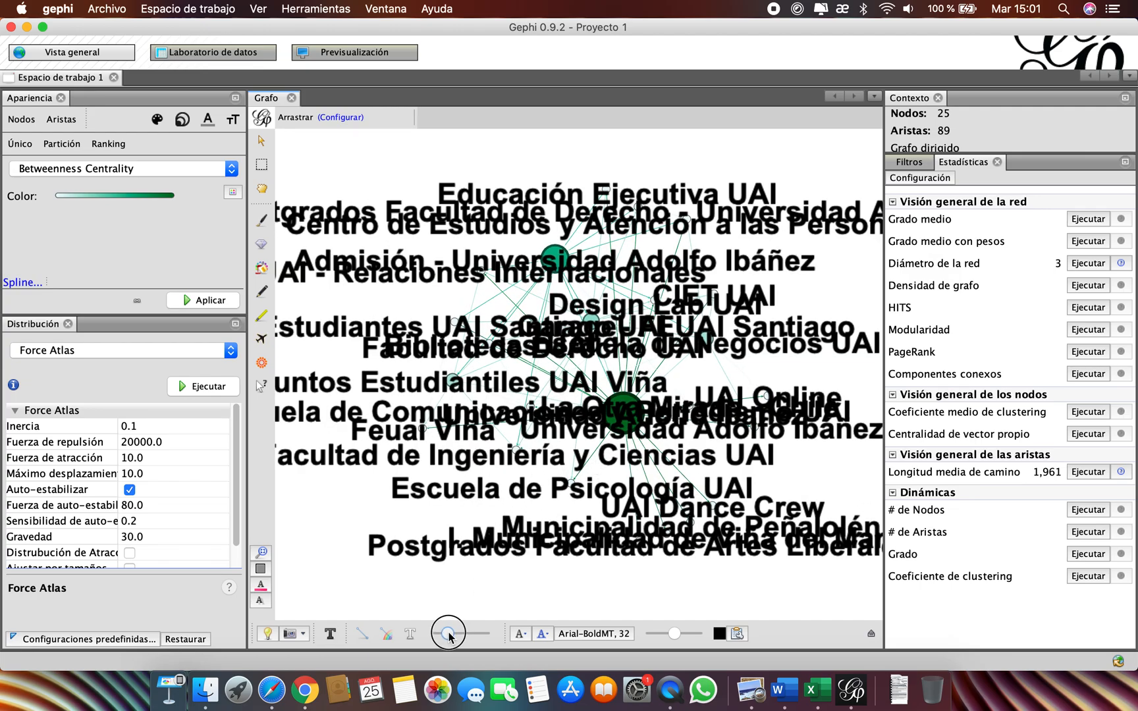
- Shrink the node labels and change their font family to Avenir, keeping style Negrita and size 32
{"action": "left_click_drag", "start_coordinate": [678, 637], "coordinate": [661, 636]}
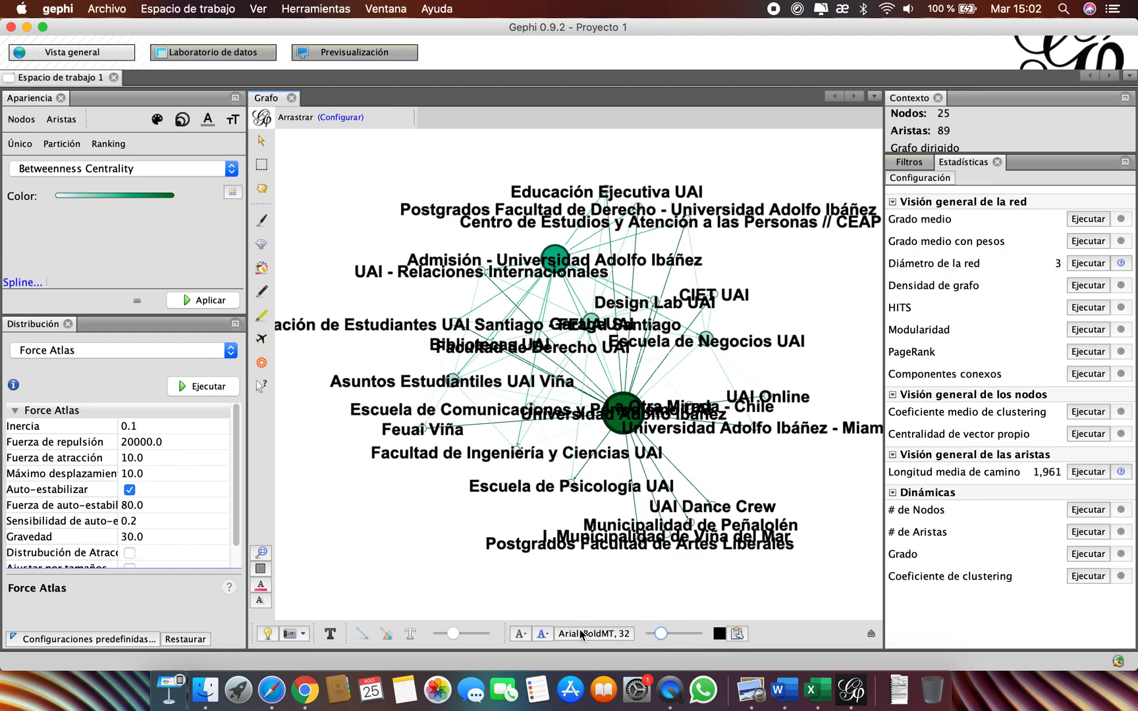
{"action": "left_click", "coordinate": [586, 633]}
{"action": "scroll", "coordinate": [534, 321], "scroll_direction": "down", "scroll_amount": 1}
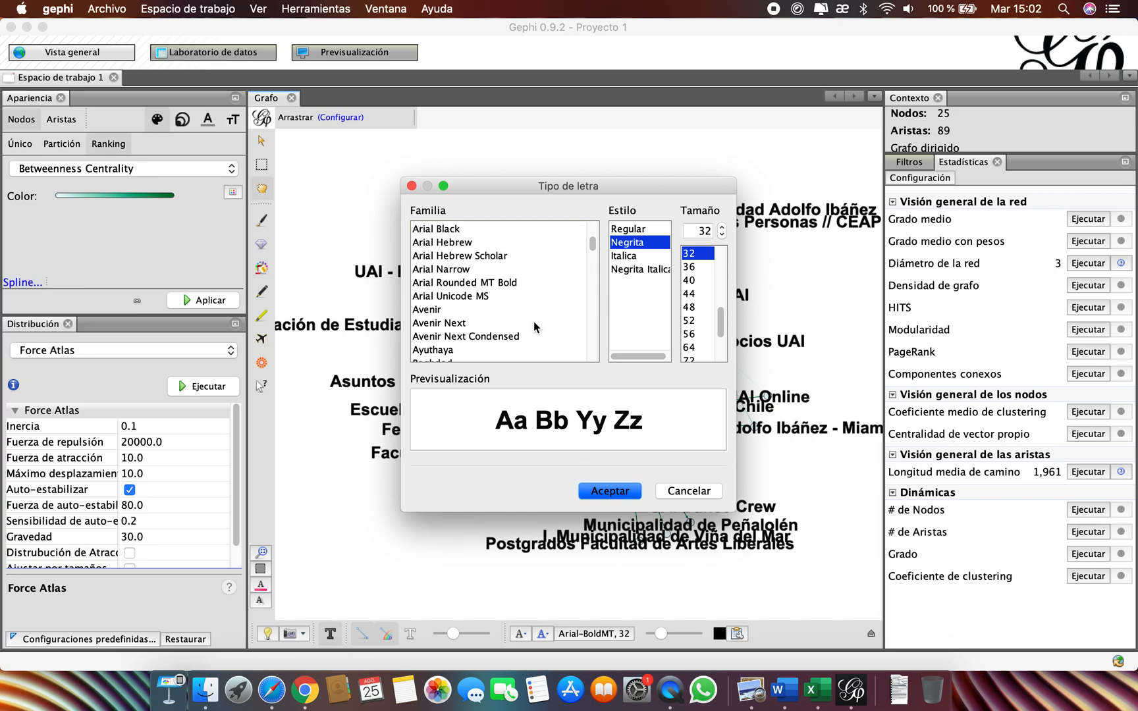
{"action": "left_click", "coordinate": [436, 311]}
{"action": "left_click", "coordinate": [631, 493]}
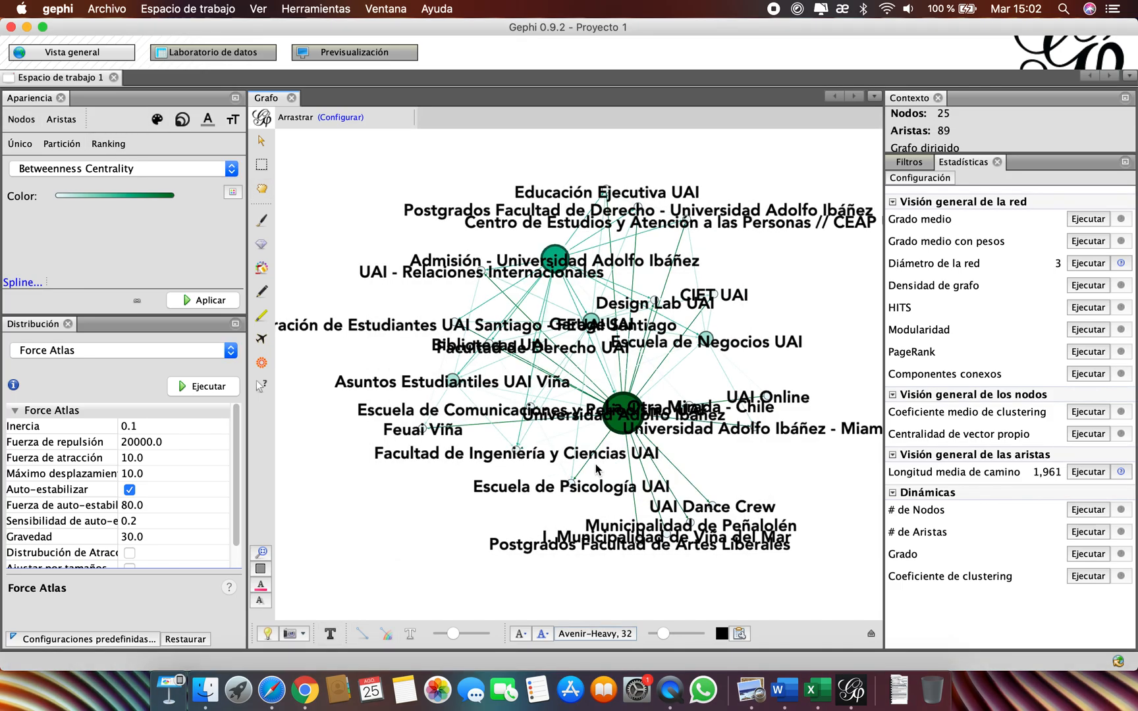
{"action": "scroll", "coordinate": [544, 283], "scroll_direction": "up", "scroll_amount": 1}
{"action": "left_click_drag", "start_coordinate": [663, 634], "coordinate": [659, 644]}
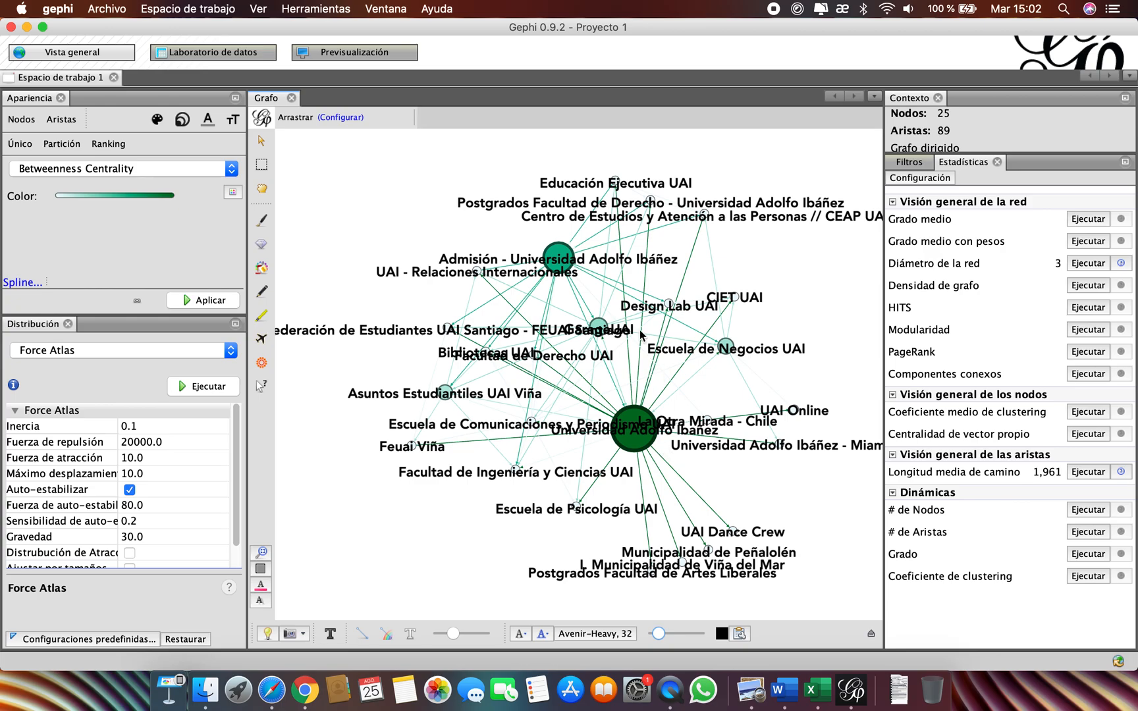
- Reposition the Admisión - Universidad Adolfo Ibáñez node slightly up and left, and move the Facultad de Derecho UAI node left of Bibliotecas UAI
{"action": "left_click_drag", "start_coordinate": [576, 264], "coordinate": [560, 249]}
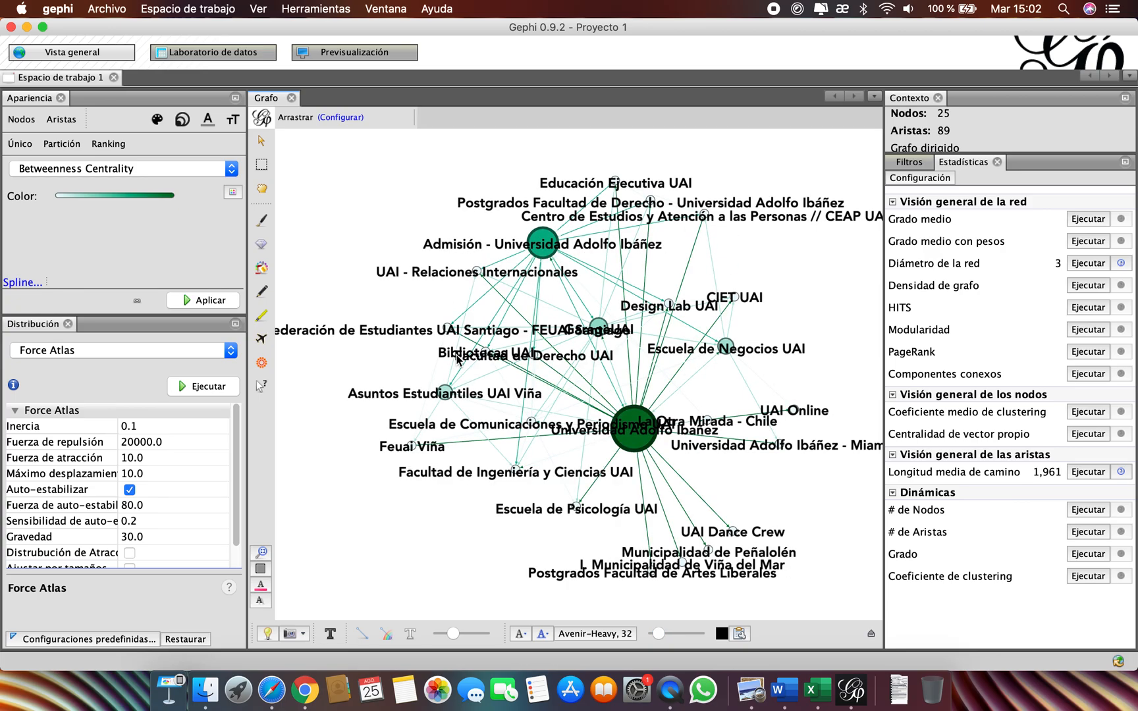
{"action": "scroll", "coordinate": [491, 368], "scroll_direction": "up", "scroll_amount": 3}
{"action": "scroll", "coordinate": [491, 369], "scroll_direction": "up", "scroll_amount": 2}
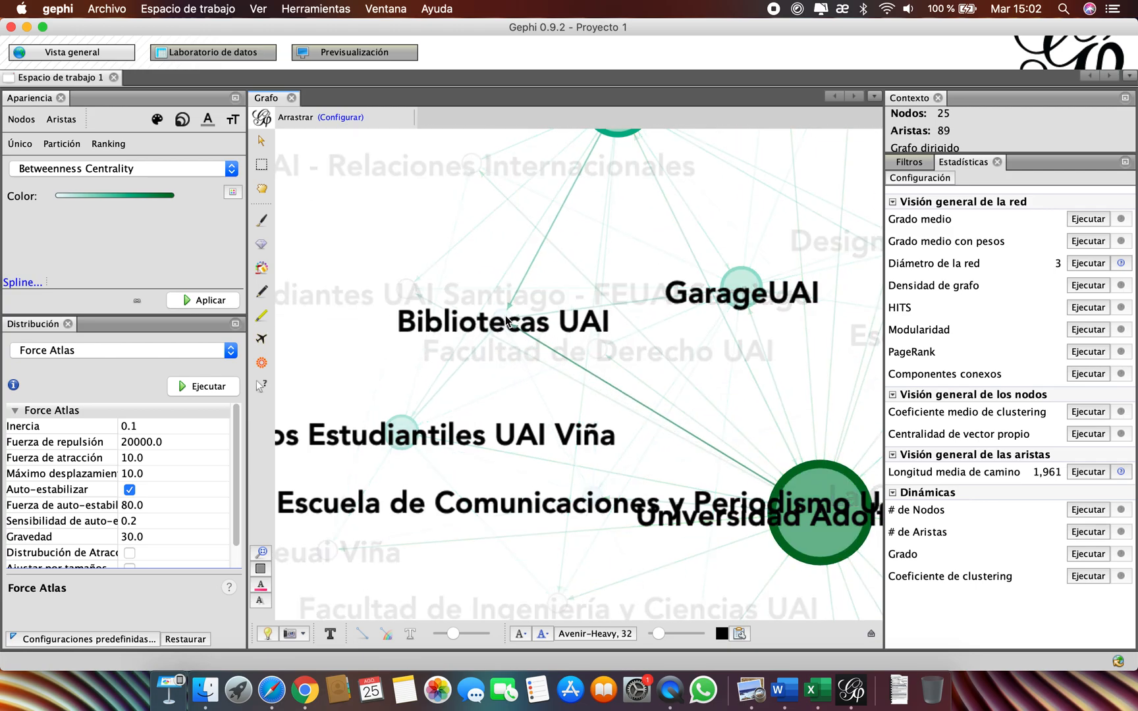
{"action": "left_click_drag", "start_coordinate": [596, 349], "coordinate": [395, 372]}
{"action": "scroll", "coordinate": [395, 372], "scroll_direction": "down", "scroll_amount": 5}
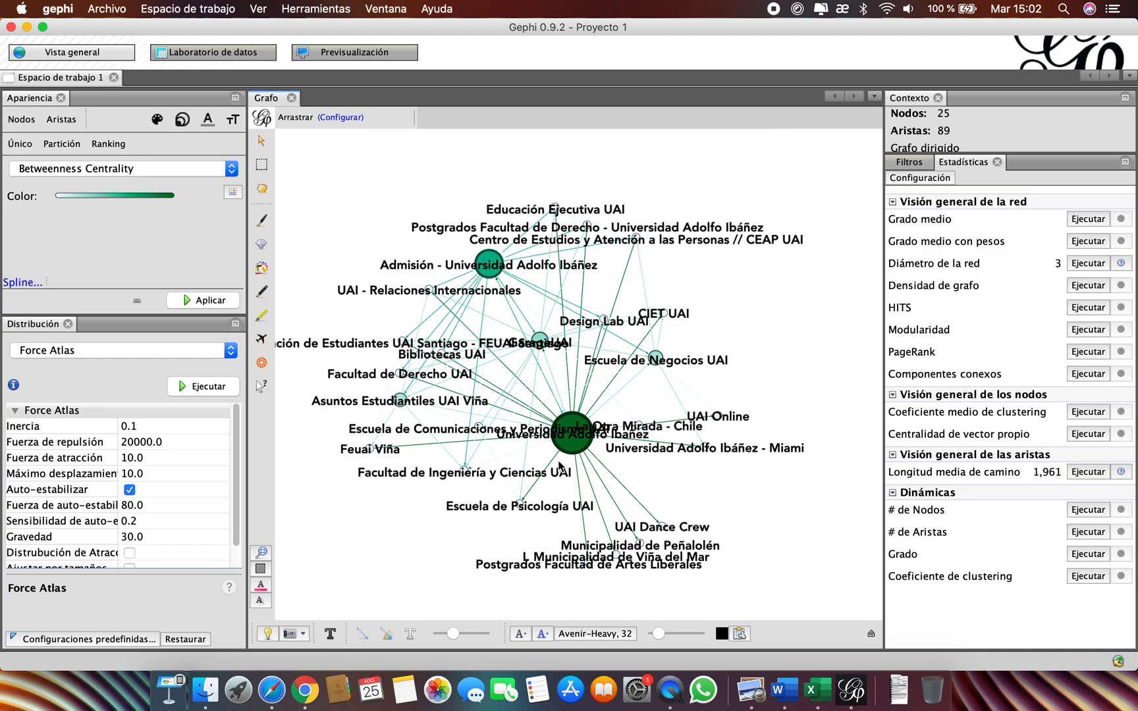
- Move the central Universidad Adolfo Ibañez node up, and the La Otra Mirada - Chile, Miami and Escuela de Comunicaciones nodes down to separate labels
{"action": "left_click_drag", "start_coordinate": [563, 451], "coordinate": [593, 393]}
{"action": "scroll", "coordinate": [593, 392], "scroll_direction": "up", "scroll_amount": 3}
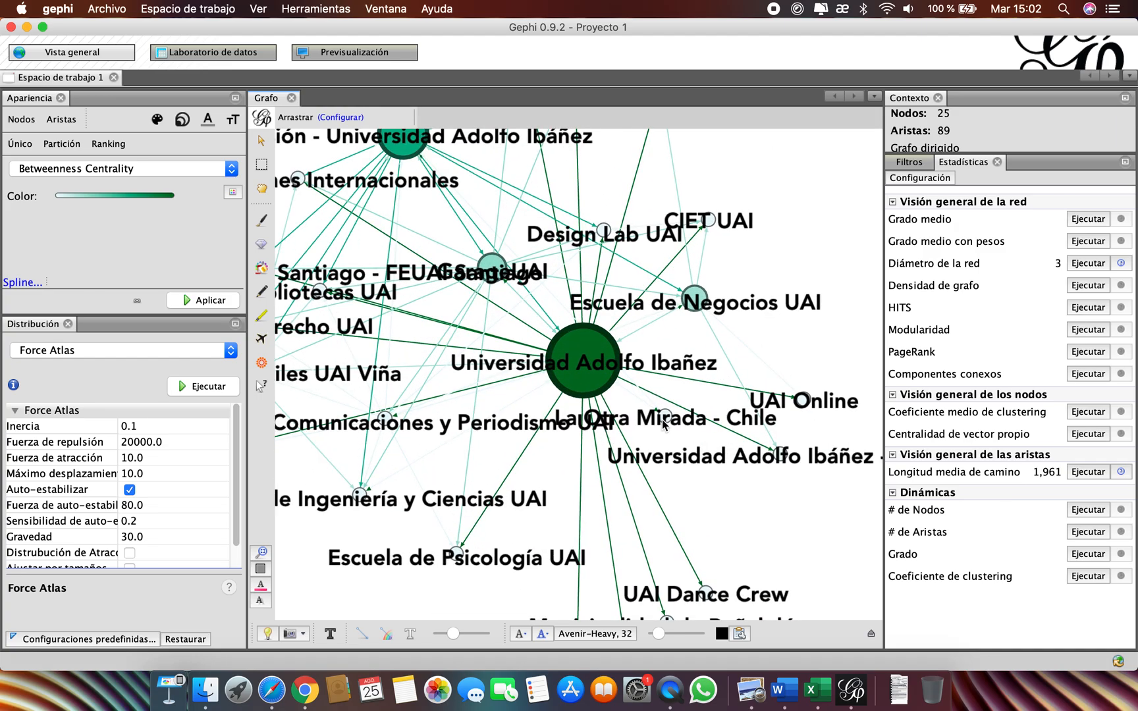
{"action": "left_click_drag", "start_coordinate": [668, 440], "coordinate": [667, 437]}
{"action": "left_click_drag", "start_coordinate": [779, 456], "coordinate": [800, 496]}
{"action": "left_click_drag", "start_coordinate": [392, 425], "coordinate": [390, 459]}
{"action": "scroll", "coordinate": [391, 459], "scroll_direction": "down", "scroll_amount": 5}
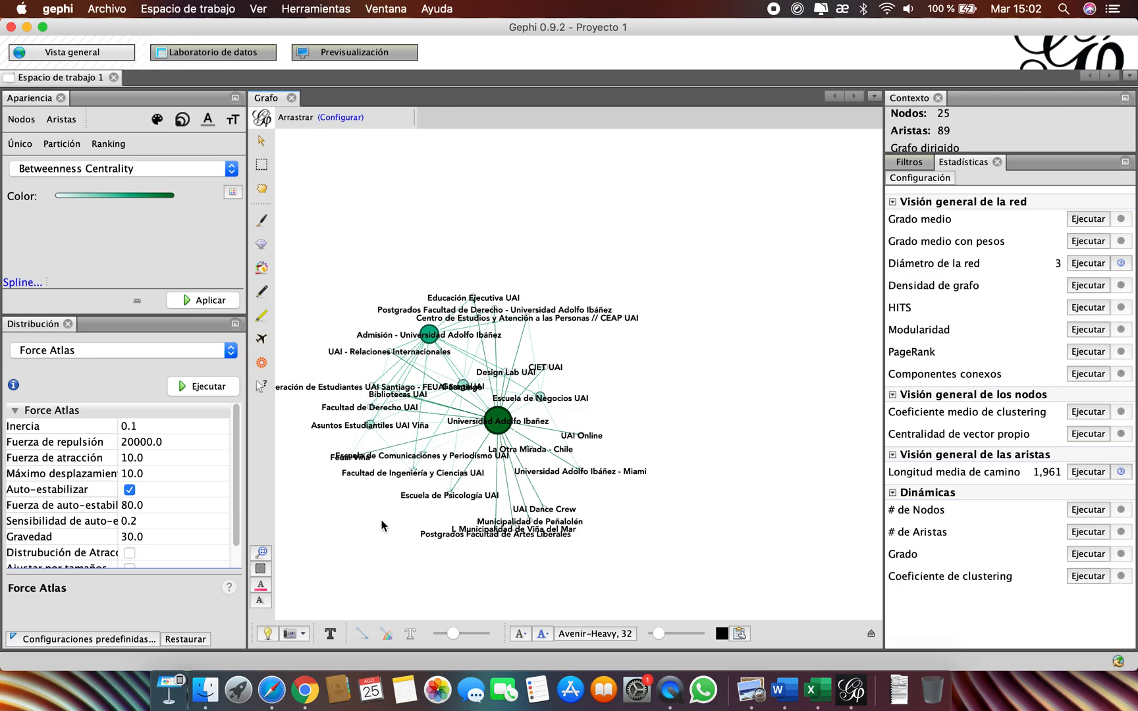
{"action": "scroll", "coordinate": [658, 435], "scroll_direction": "up", "scroll_amount": 5}
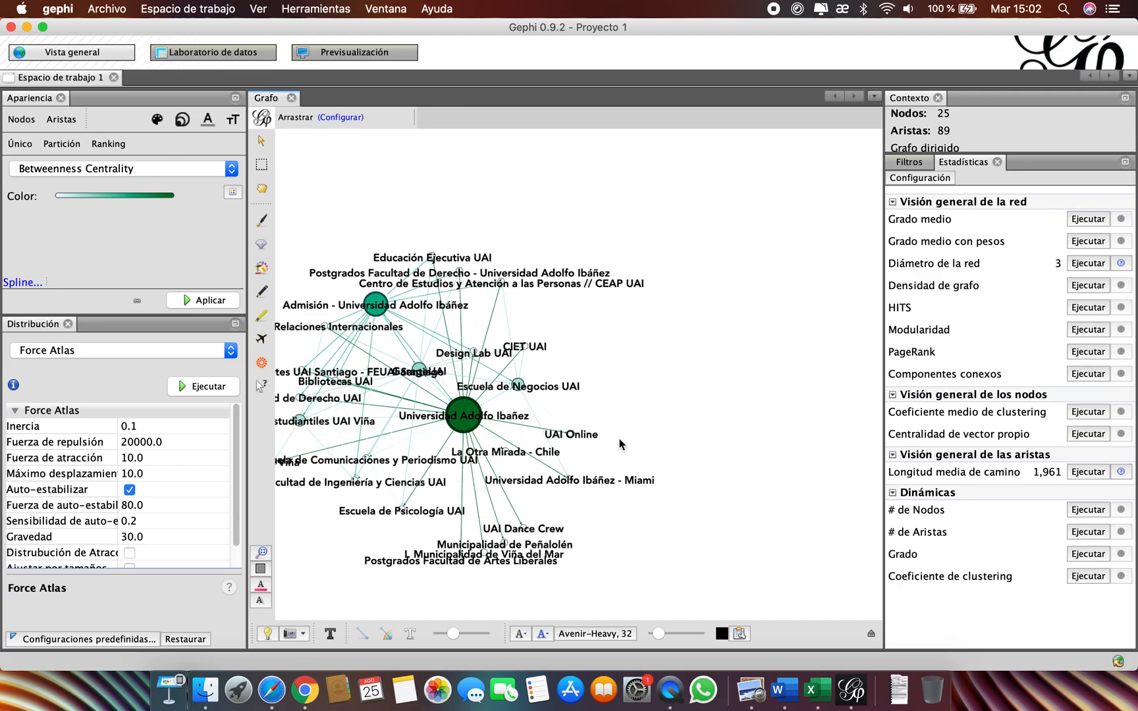
{"action": "left_click_drag", "start_coordinate": [665, 432], "coordinate": [665, 439]}
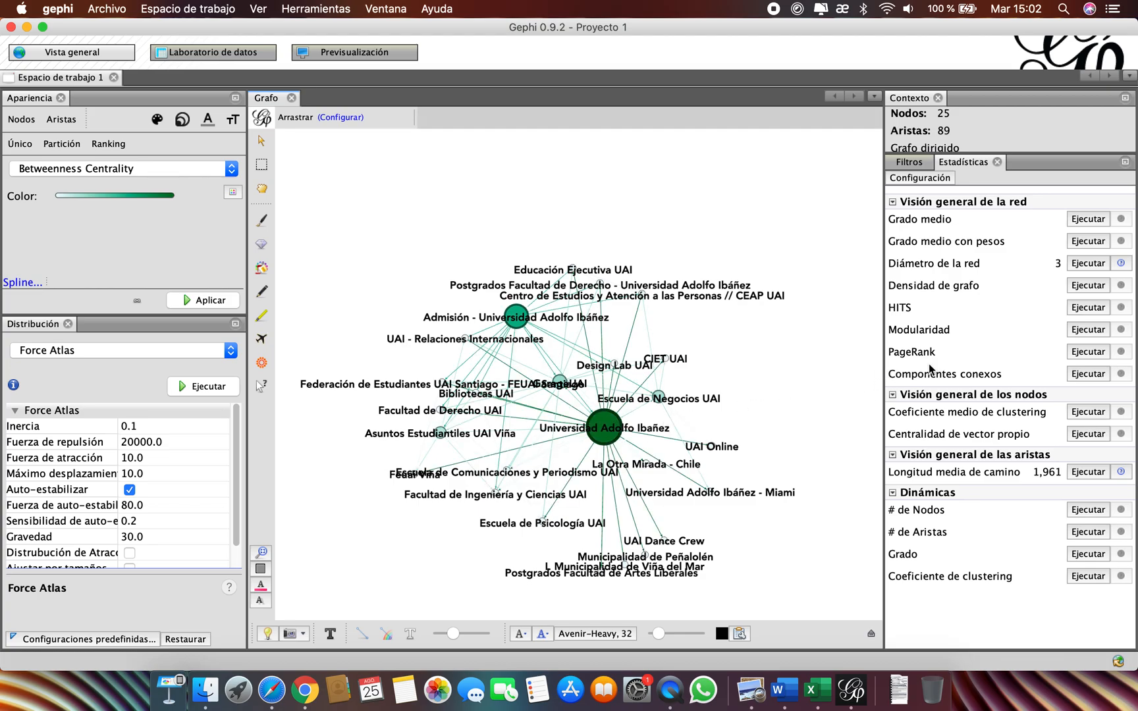
- Run the Modularity statistic with randomization and edge weights on at resolution 1.0, and dismiss its report
{"action": "left_click", "coordinate": [1087, 330]}
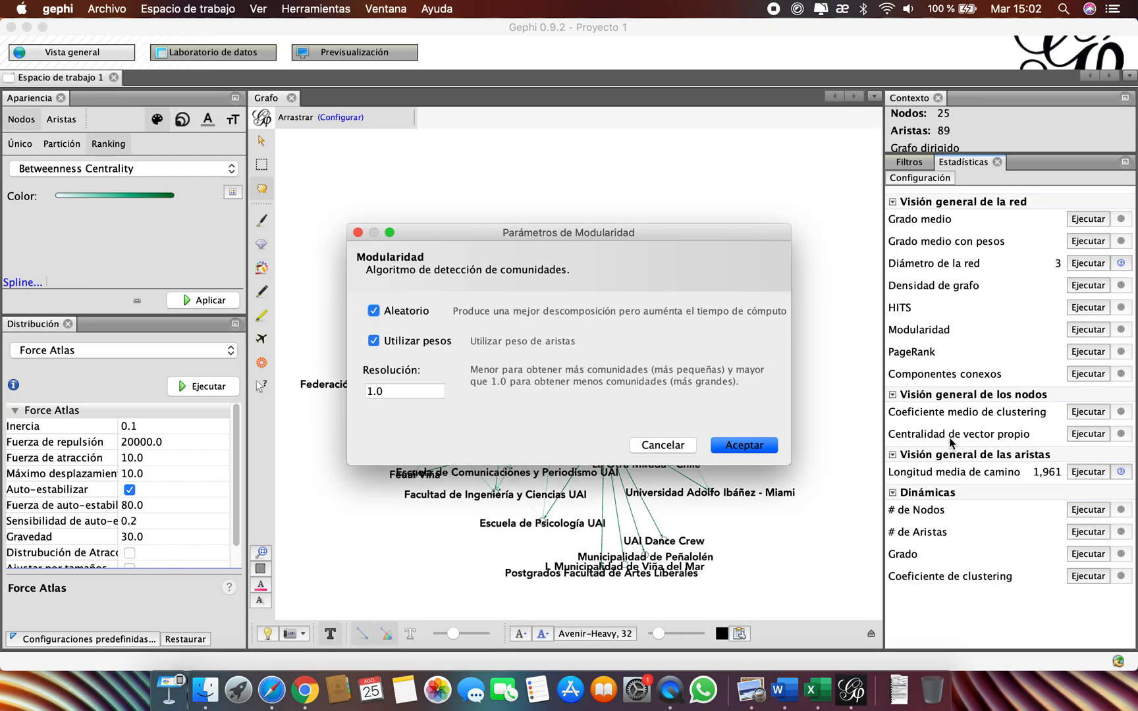
{"action": "left_click", "coordinate": [766, 451]}
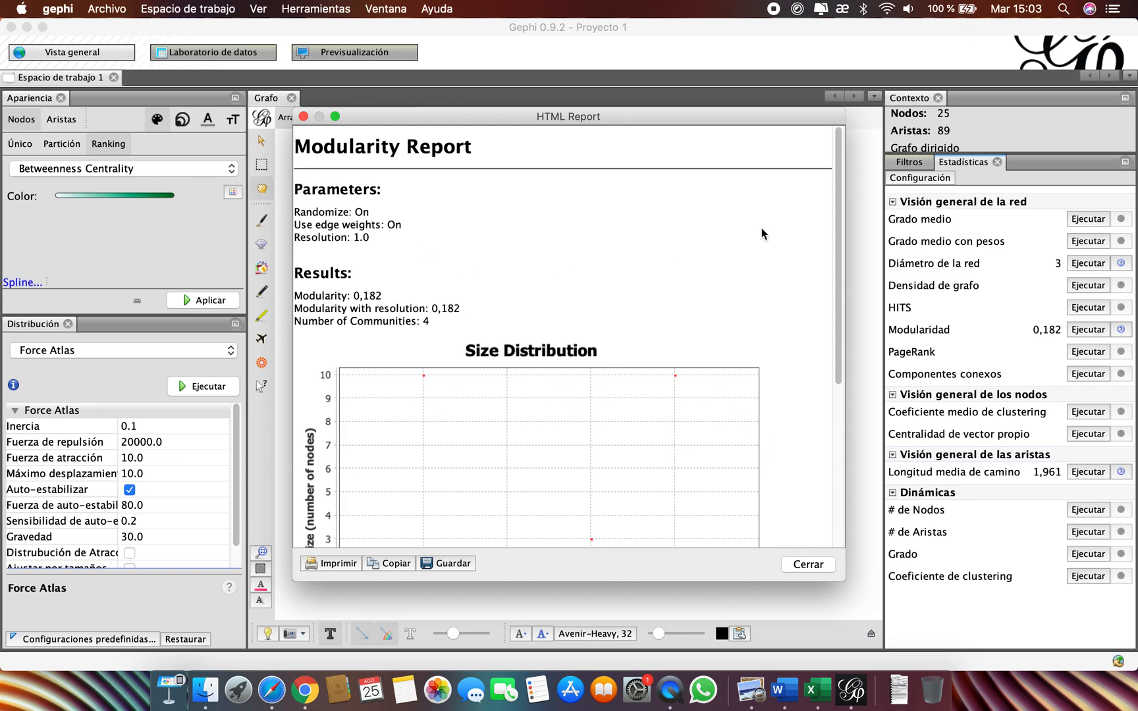
{"action": "left_click", "coordinate": [823, 569]}
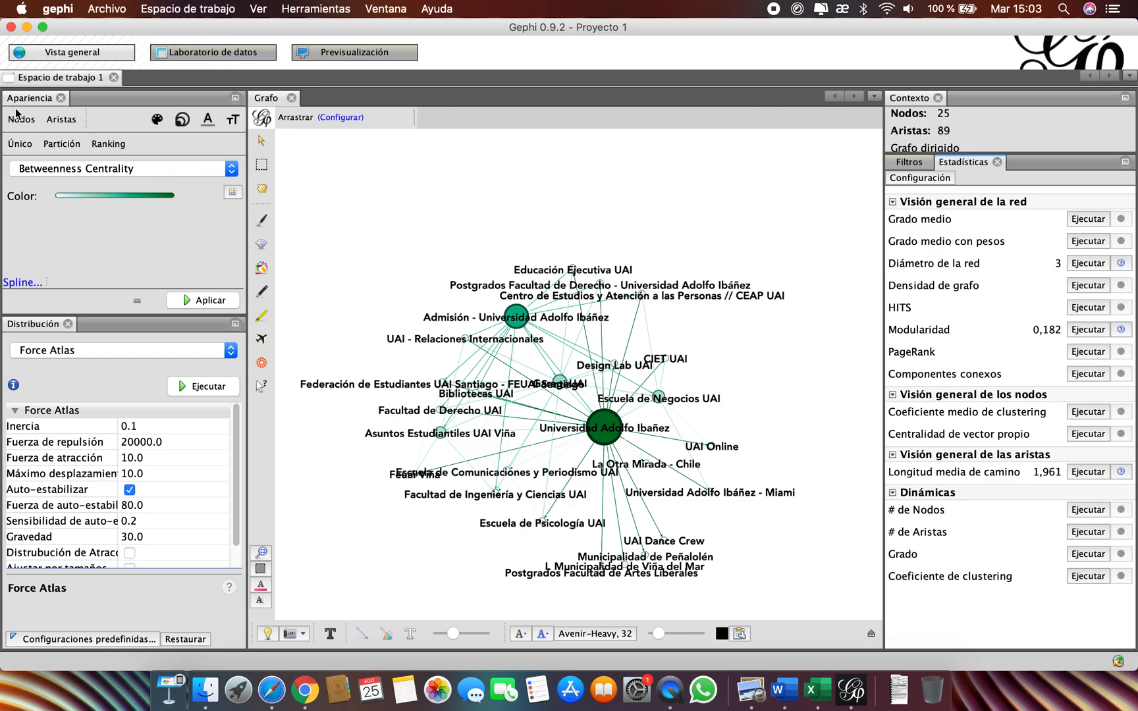
- Color the nodes by partition using the Modularity Class attribute and apply it to the graph
{"action": "left_click", "coordinate": [56, 145]}
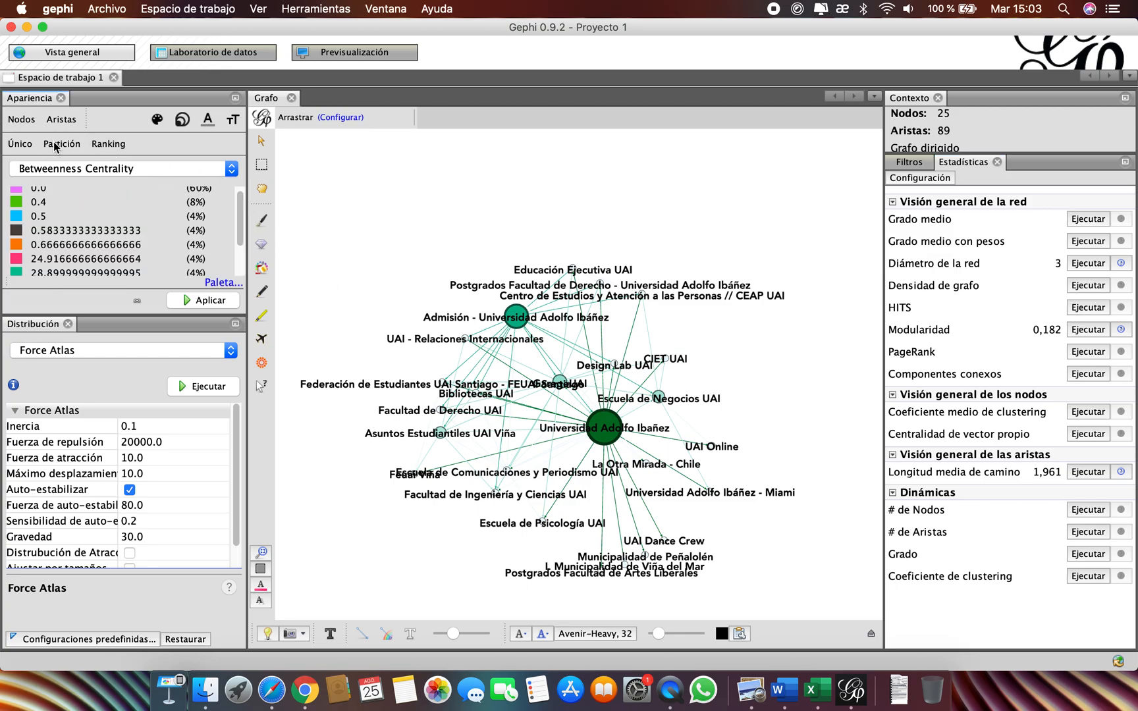
{"action": "left_click", "coordinate": [93, 170]}
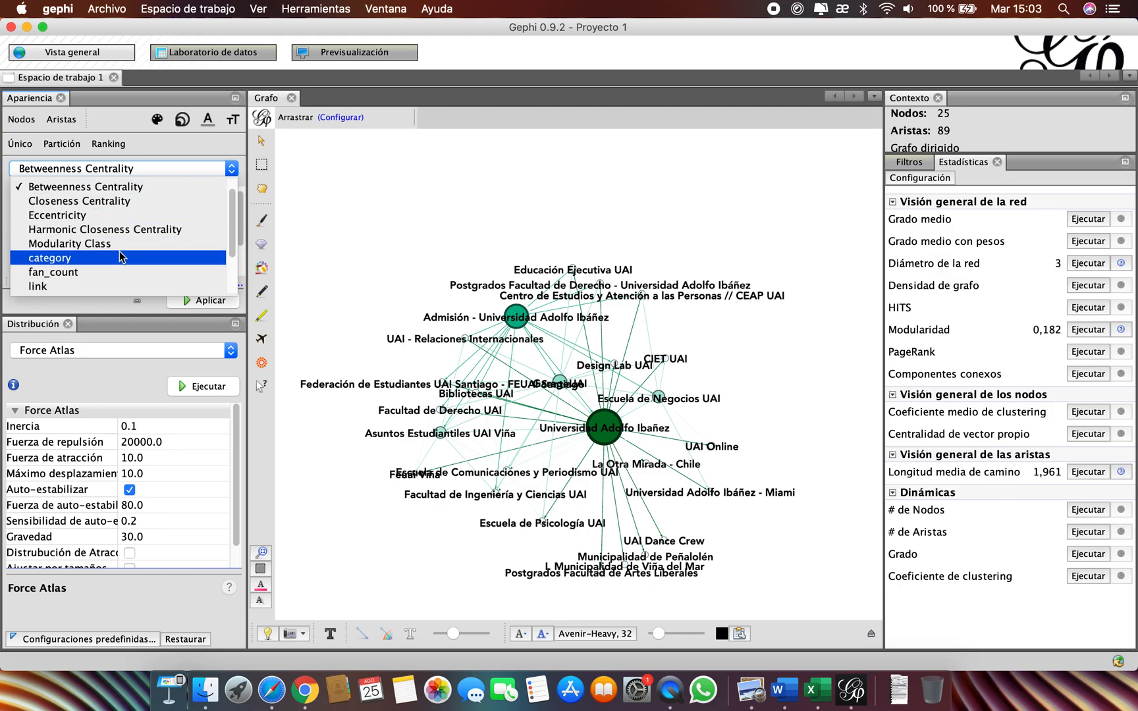
{"action": "left_click", "coordinate": [115, 245]}
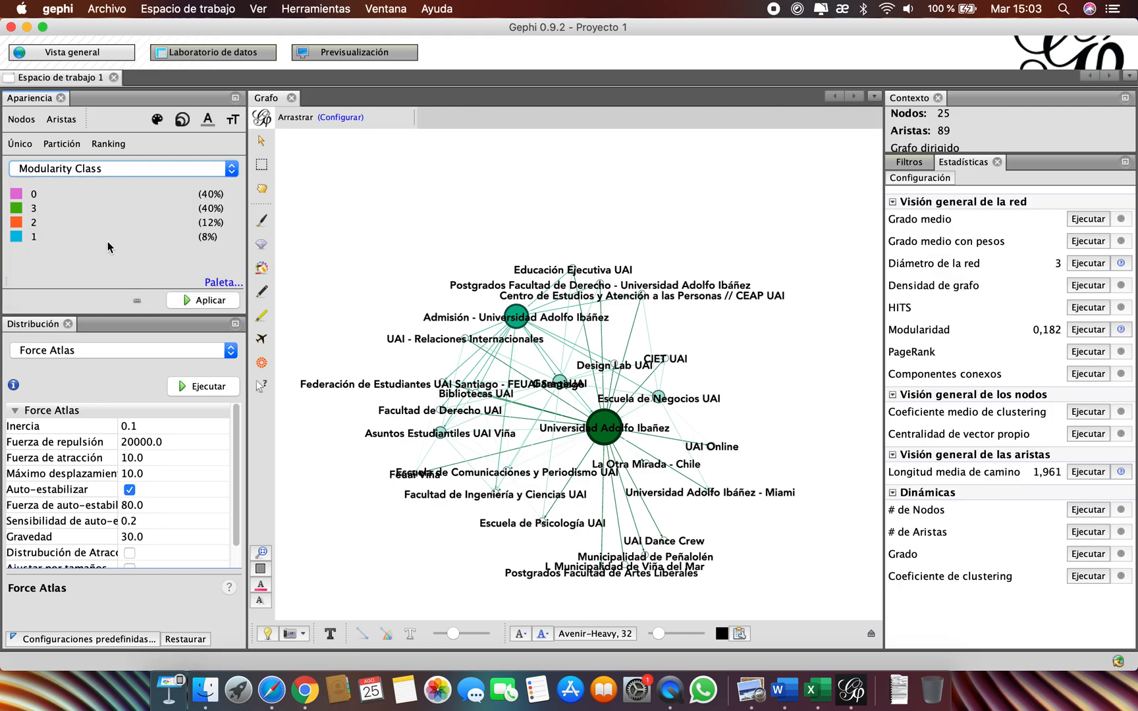
{"action": "left_click", "coordinate": [198, 301]}
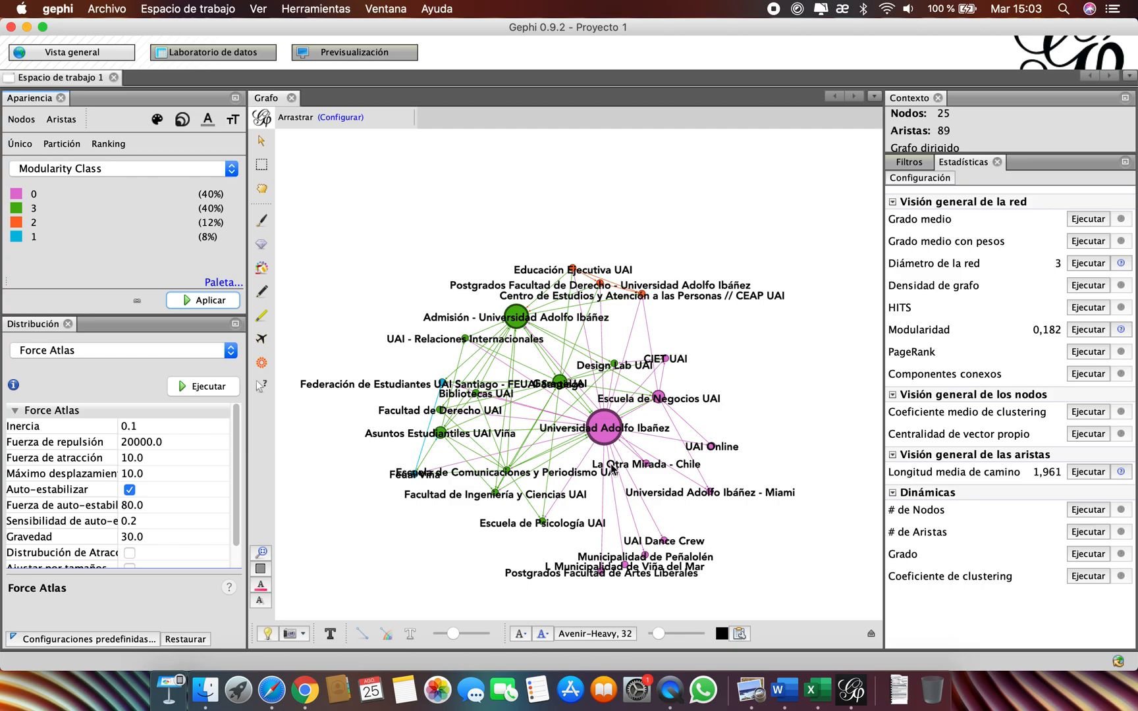
- Move the Admisión - Universidad Adolfo Ibáñez node up and left, and the UAI - Relaciones Internacionales node slightly left
{"action": "scroll", "coordinate": [601, 481], "scroll_direction": "up", "scroll_amount": 2}
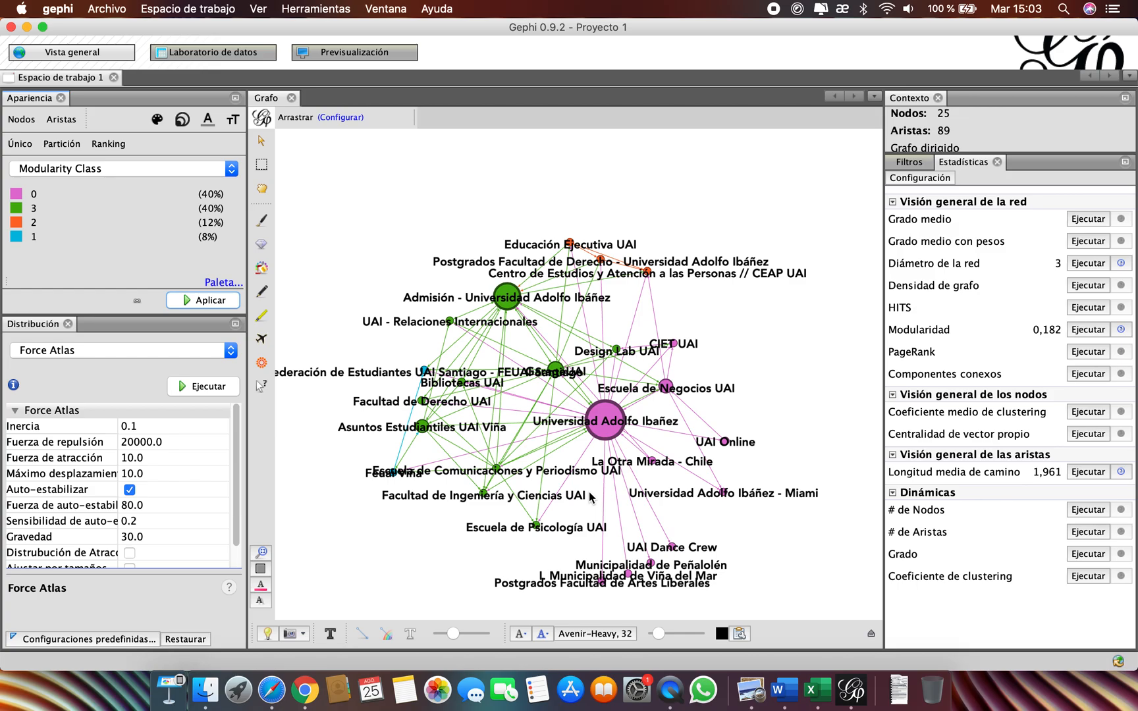
{"action": "scroll", "coordinate": [621, 413], "scroll_direction": "up", "scroll_amount": 2}
{"action": "left_click_drag", "start_coordinate": [610, 426], "coordinate": [615, 428]}
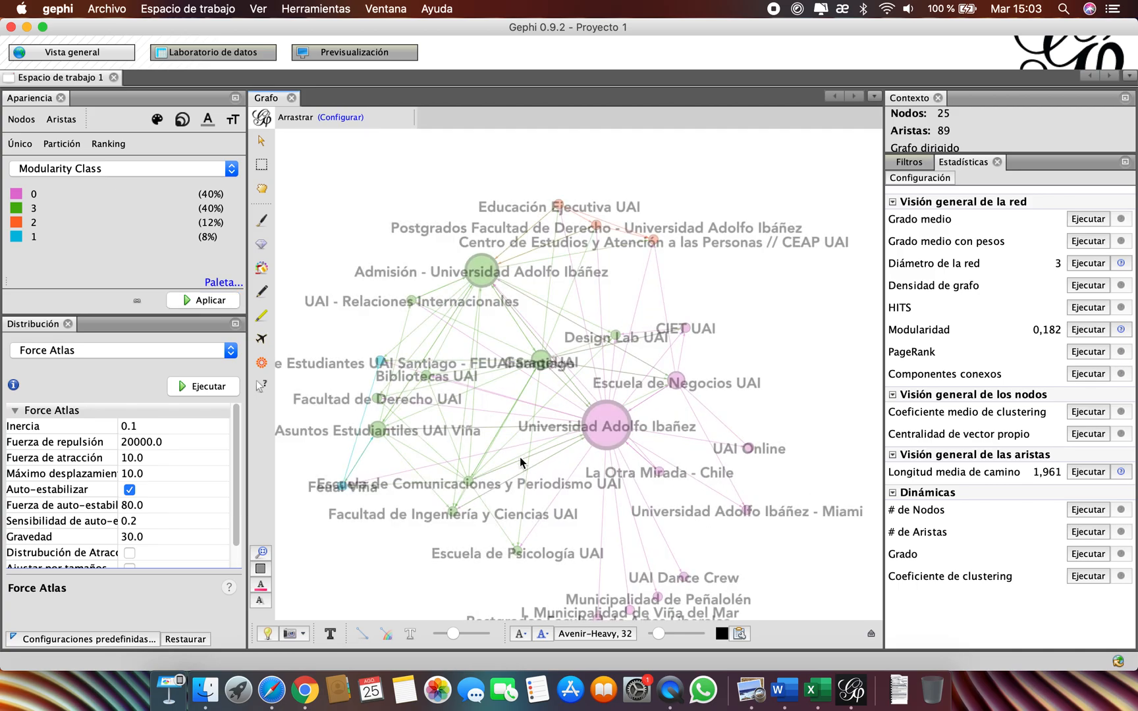
{"action": "scroll", "coordinate": [639, 487], "scroll_direction": "down", "scroll_amount": 2}
{"action": "left_click_drag", "start_coordinate": [714, 525], "coordinate": [689, 415]}
{"action": "scroll", "coordinate": [659, 400], "scroll_direction": "up", "scroll_amount": 1}
{"action": "scroll", "coordinate": [655, 416], "scroll_direction": "up", "scroll_amount": 1}
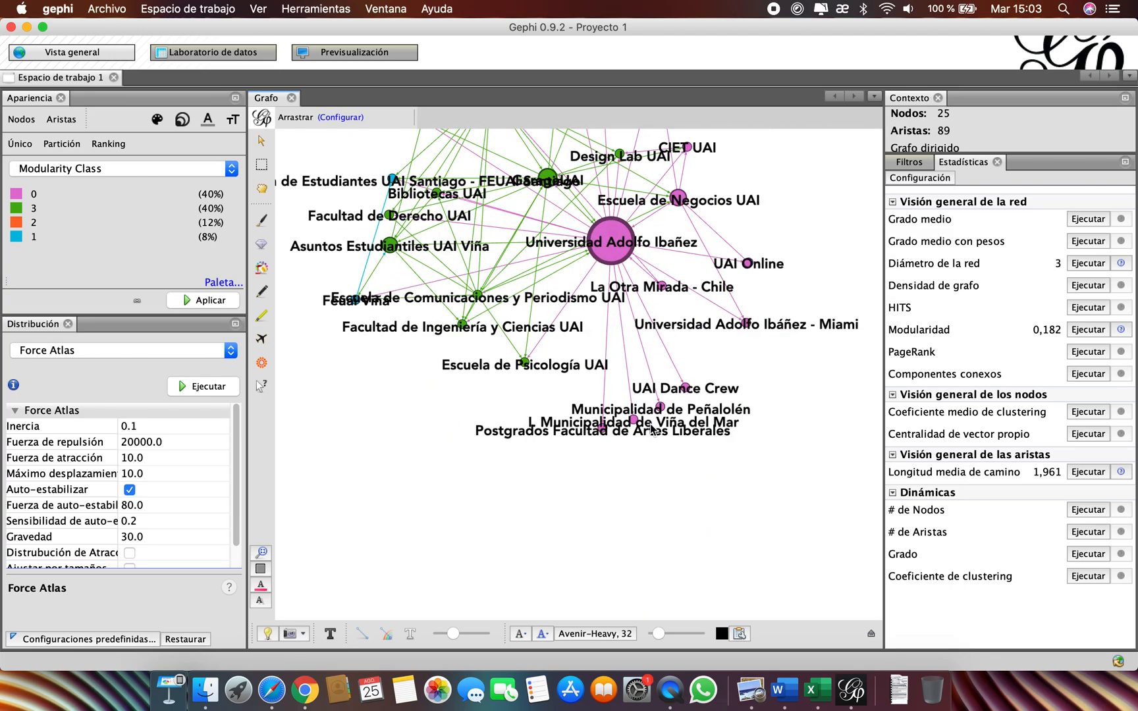
{"action": "left_click_drag", "start_coordinate": [651, 450], "coordinate": [655, 466]}
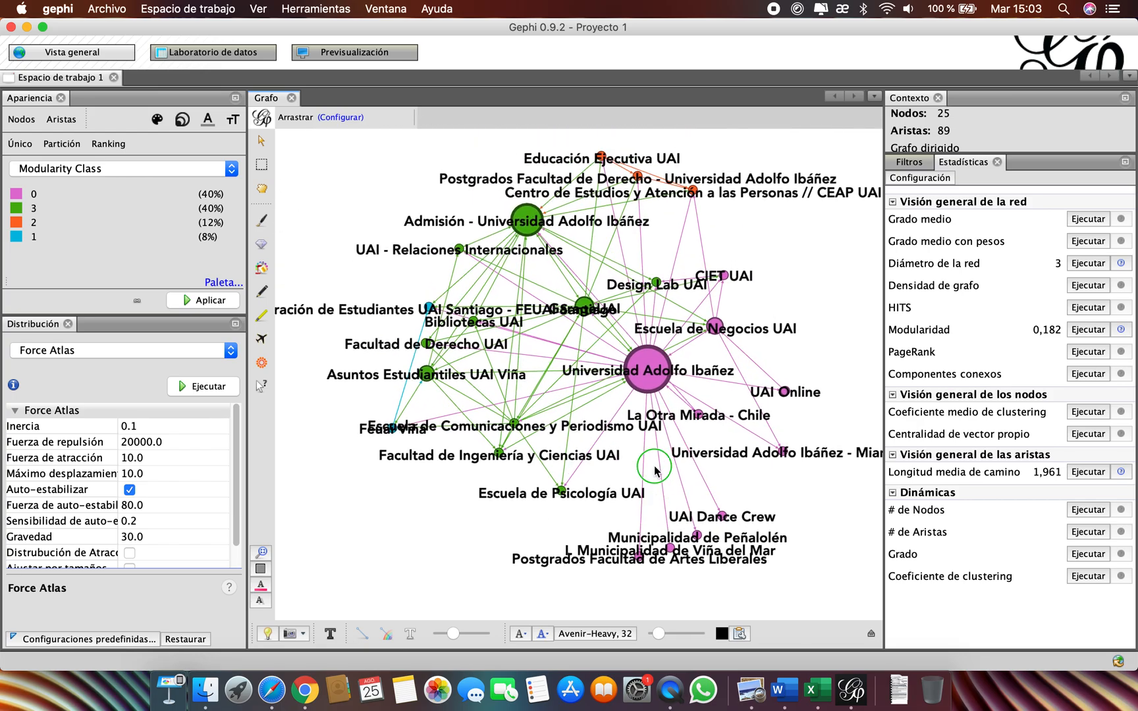
{"action": "left_click_drag", "start_coordinate": [526, 220], "coordinate": [493, 205]}
{"action": "left_click_drag", "start_coordinate": [459, 250], "coordinate": [437, 250]}
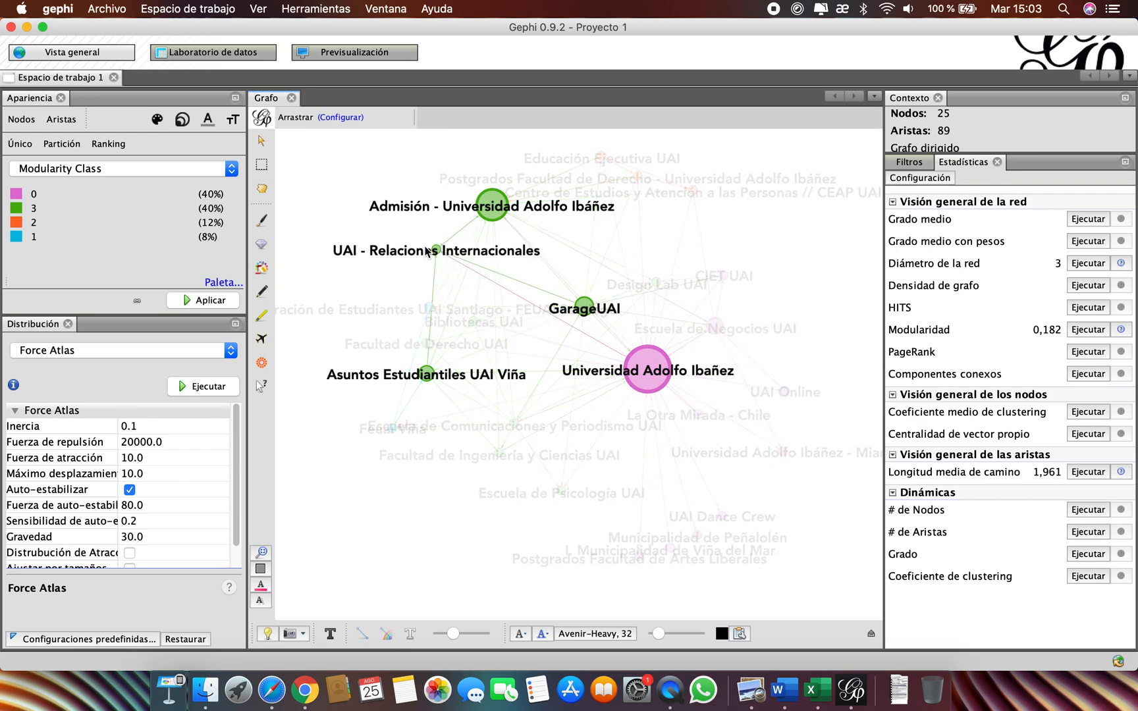
- Move the Federación de Estudiantes and Feuai Viña nodes up and left, Design Lab UAI up, and GarageUAI left to separate their labels
{"action": "left_click_drag", "start_coordinate": [425, 315], "coordinate": [384, 287]}
{"action": "left_click_drag", "start_coordinate": [657, 283], "coordinate": [656, 258]}
{"action": "left_click_drag", "start_coordinate": [584, 307], "coordinate": [557, 314]}
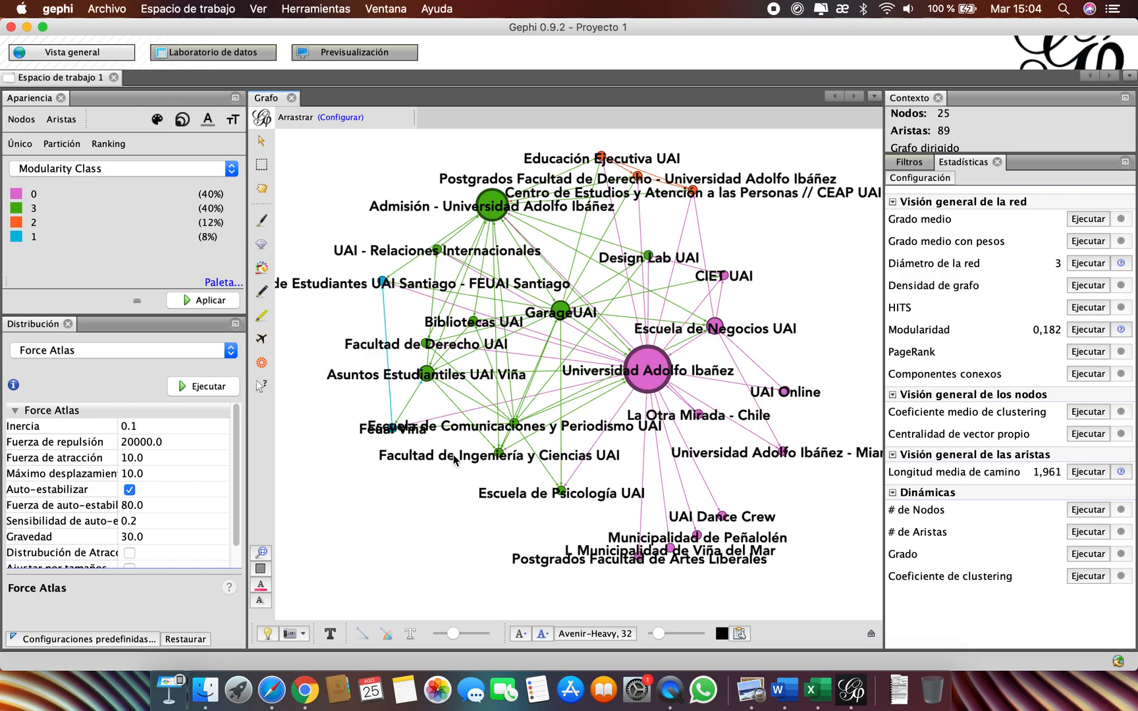
{"action": "left_click_drag", "start_coordinate": [383, 426], "coordinate": [368, 411]}
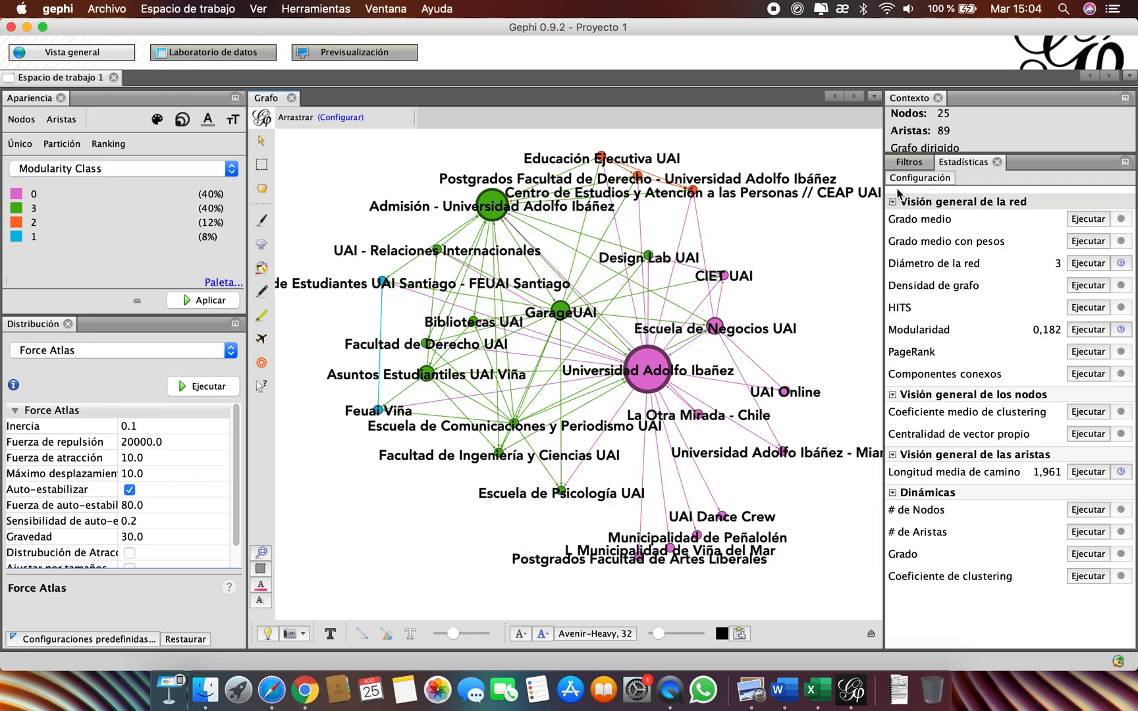
- Add the topology filter Rango de grado to the filter queries
{"action": "left_click", "coordinate": [905, 162]}
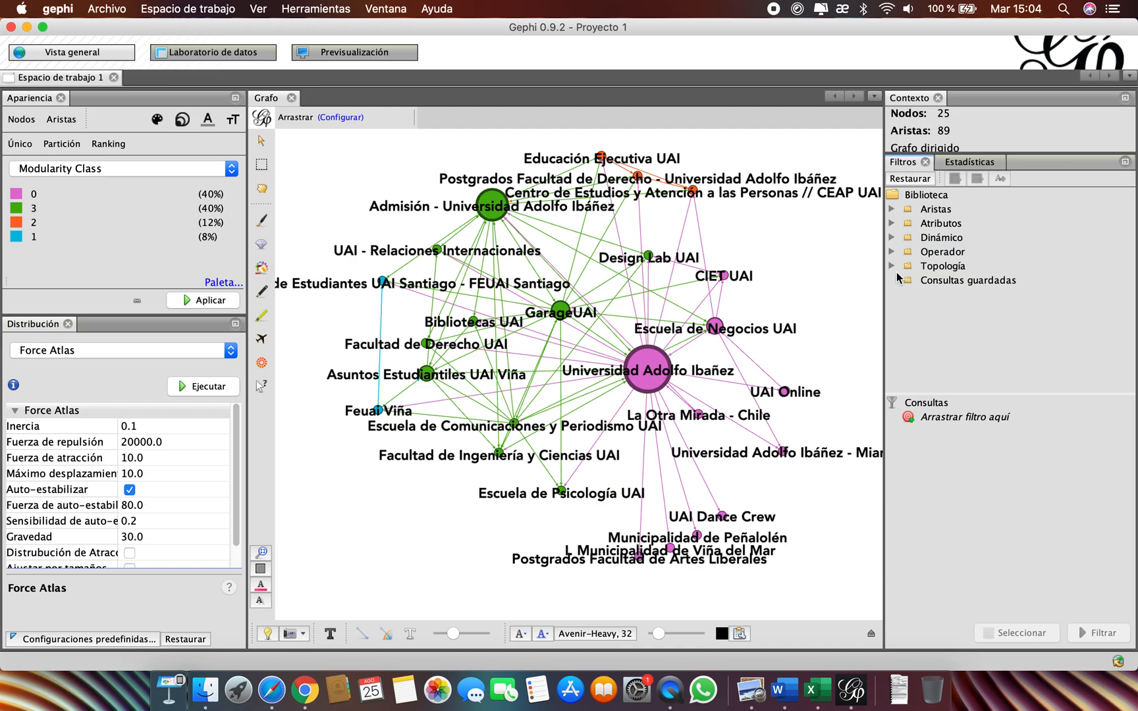
{"action": "left_click", "coordinate": [893, 267]}
{"action": "scroll", "coordinate": [953, 344], "scroll_direction": "down", "scroll_amount": 1}
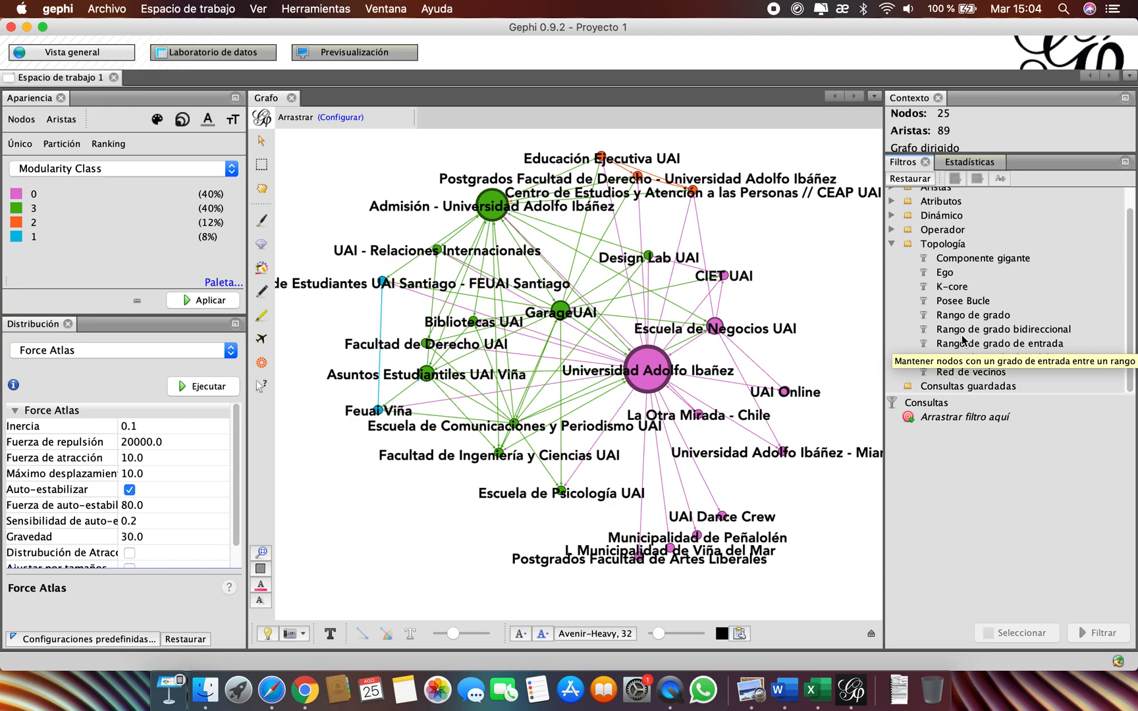
{"action": "left_click_drag", "start_coordinate": [969, 316], "coordinate": [977, 459]}
- Move the UAI Dance Crew node slightly right and up, away from the Municipalidad de Peñalolén node
{"action": "scroll", "coordinate": [664, 381], "scroll_direction": "down", "scroll_amount": 2}
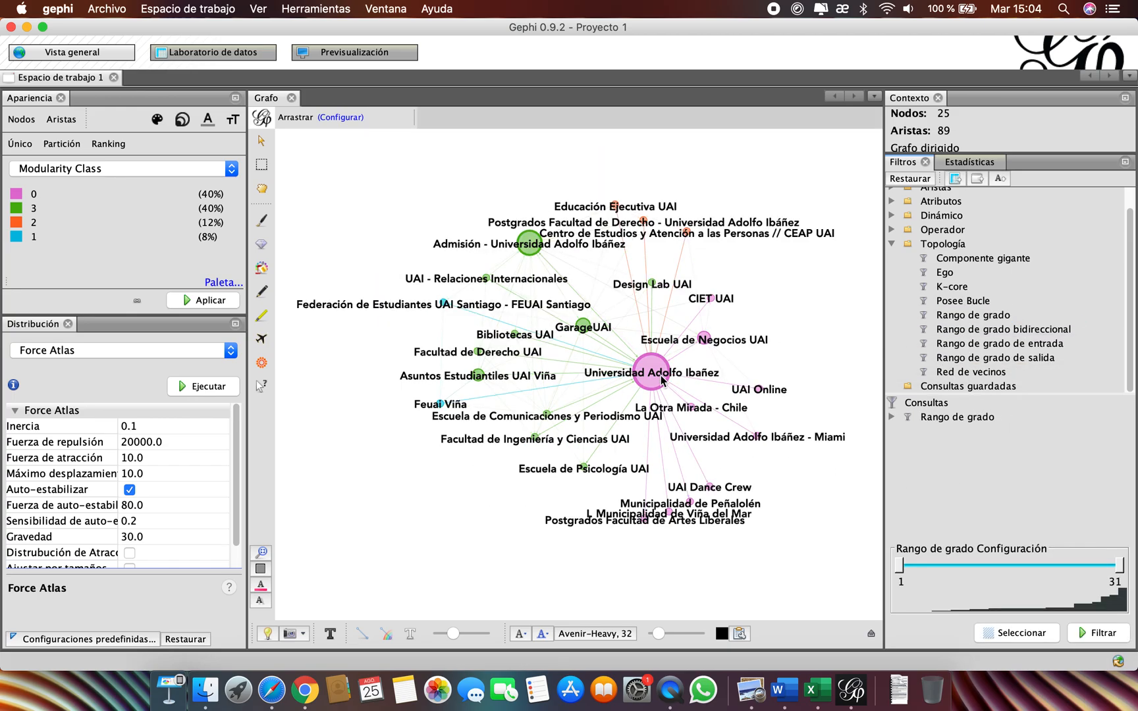
{"action": "scroll", "coordinate": [768, 466], "scroll_direction": "up", "scroll_amount": 1}
{"action": "scroll", "coordinate": [791, 463], "scroll_direction": "up", "scroll_amount": 1}
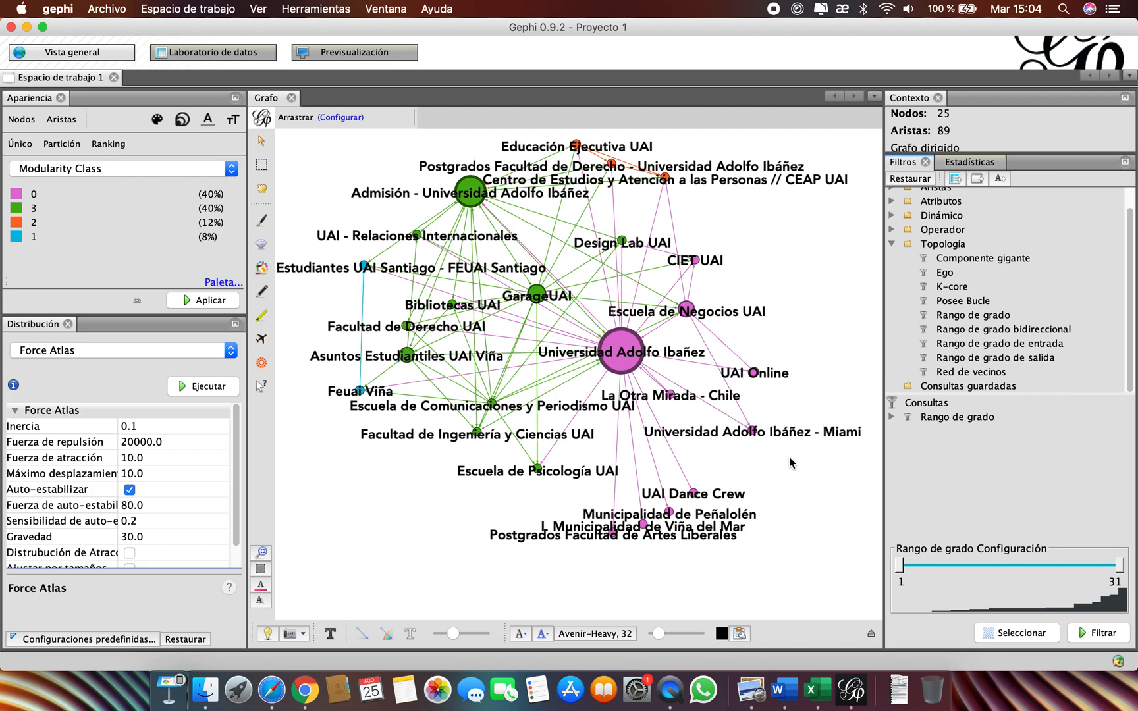
{"action": "left_click_drag", "start_coordinate": [697, 486], "coordinate": [712, 480]}
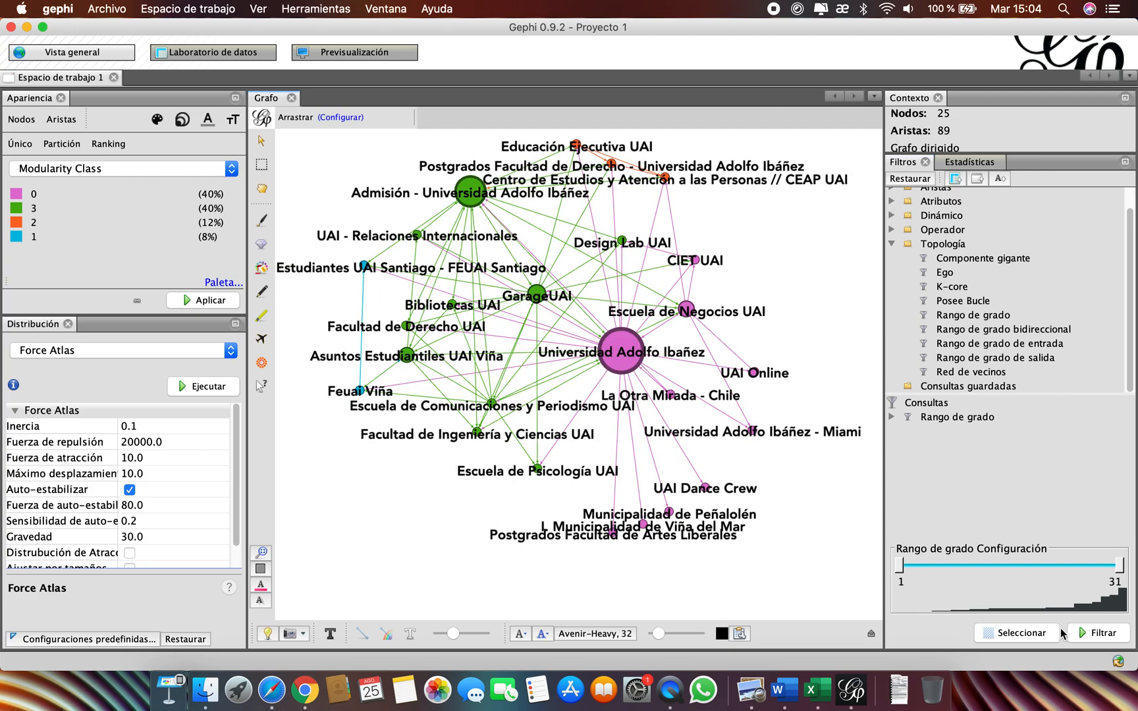
- Raise the degree range's minimum to 2, highlight the matching nodes, and filter the graph by it
{"action": "left_click", "coordinate": [1086, 638]}
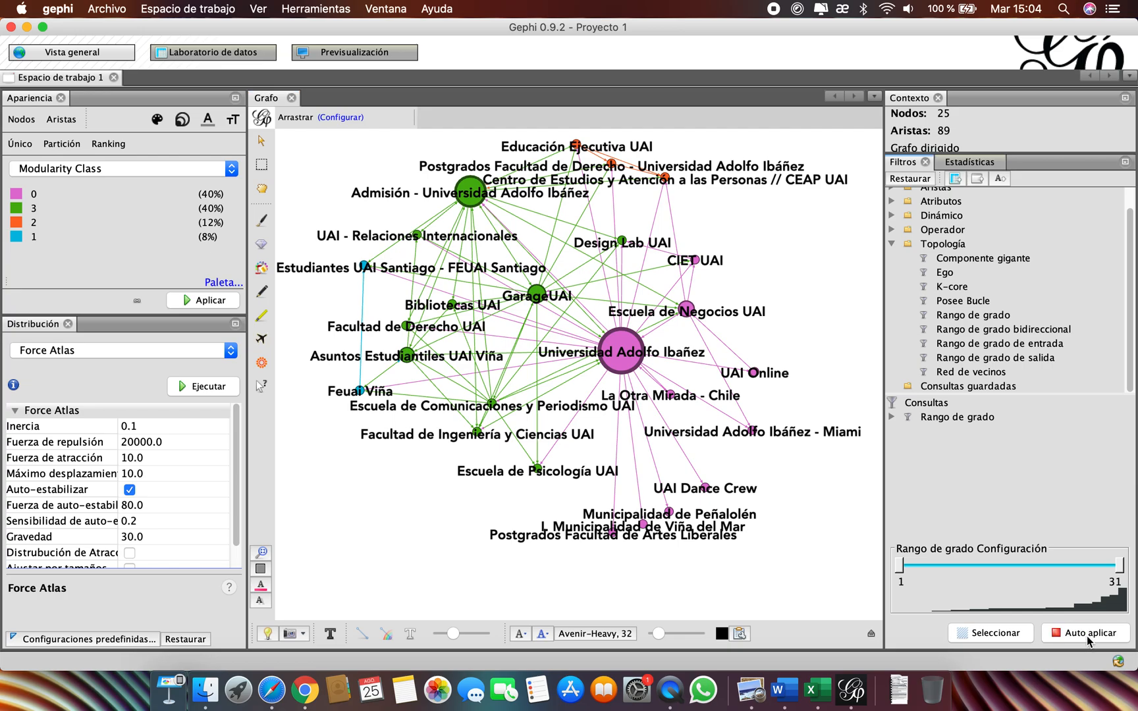
{"action": "left_click", "coordinate": [973, 630]}
{"action": "left_click_drag", "start_coordinate": [905, 570], "coordinate": [909, 570]}
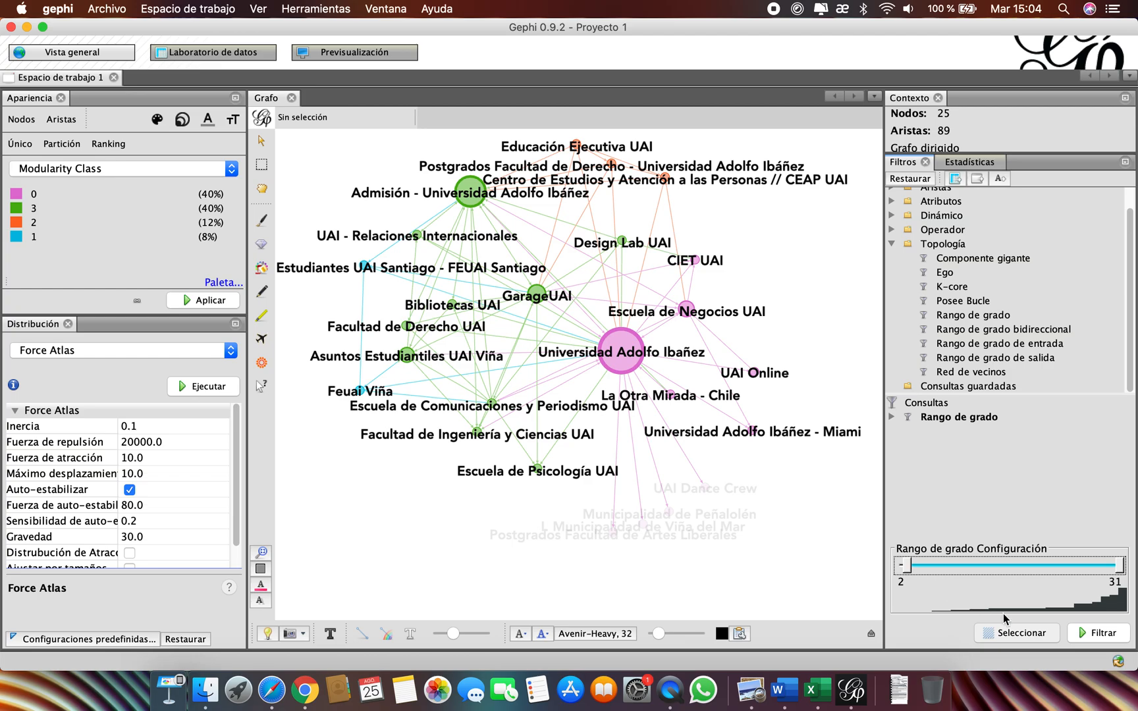
{"action": "left_click", "coordinate": [1074, 633]}
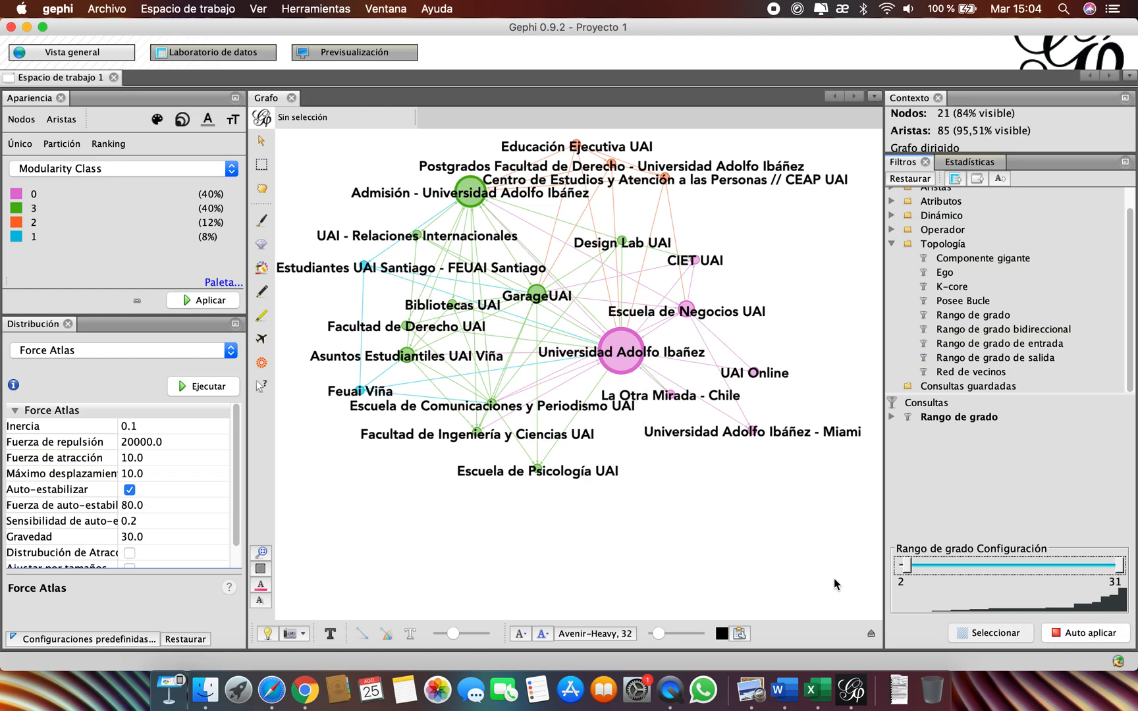
- Try a higher minimum degree in the range filter, reset it to 1, and stop filtering
{"action": "left_click_drag", "start_coordinate": [903, 569], "coordinate": [937, 565]}
{"action": "left_click_drag", "start_coordinate": [924, 569], "coordinate": [879, 569]}
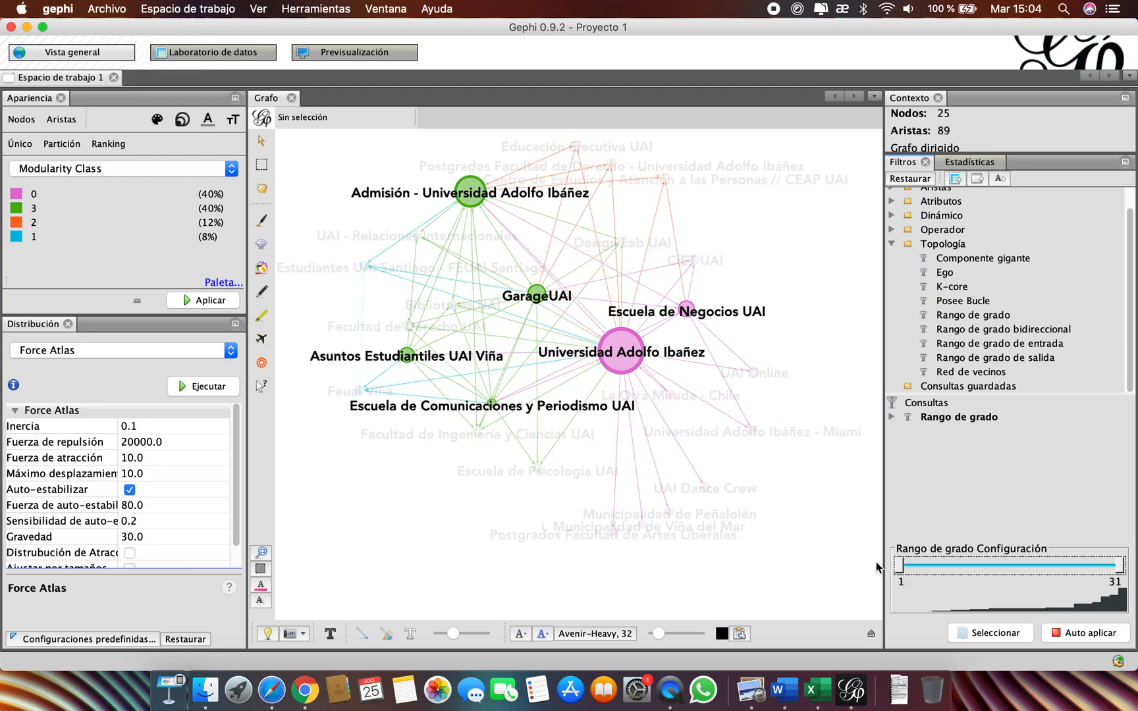
{"action": "scroll", "coordinate": [431, 566], "scroll_direction": "down", "scroll_amount": 2}
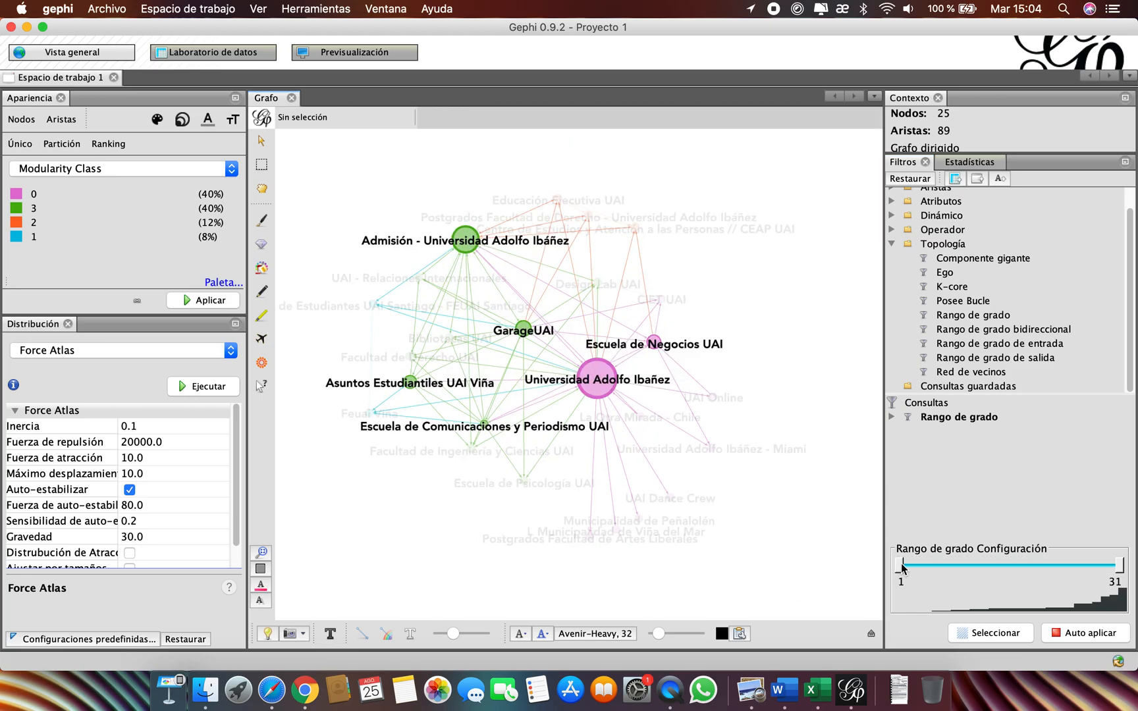
{"action": "left_click", "coordinate": [1055, 635]}
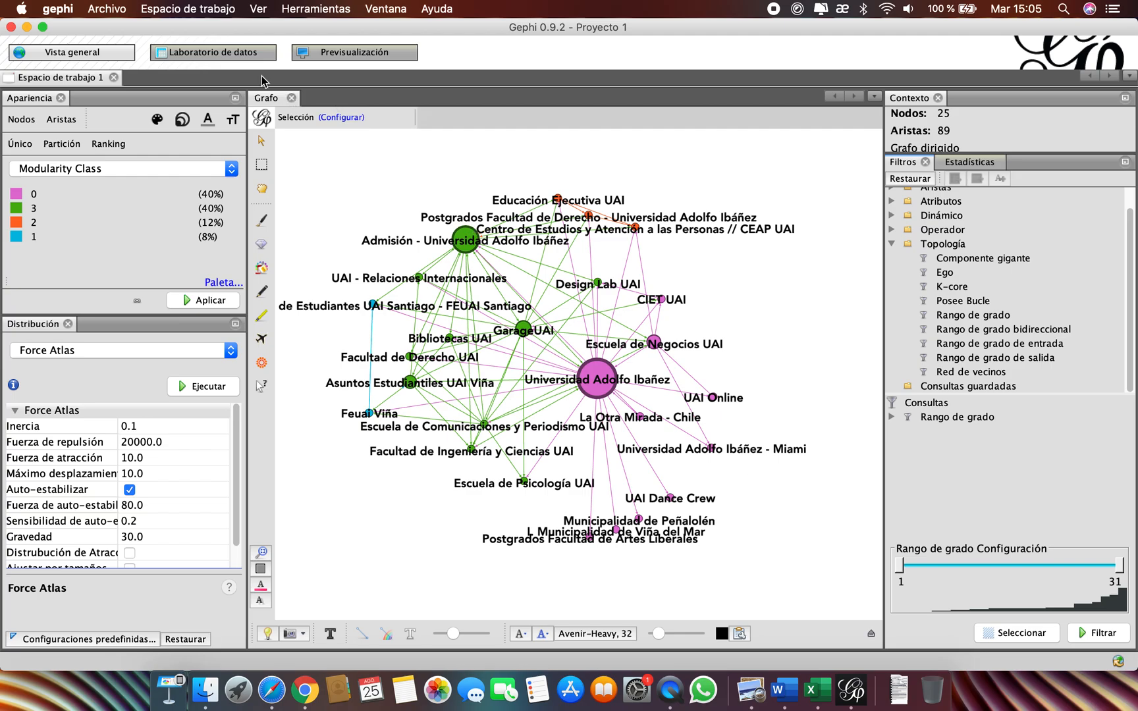
- Check the node attributes in the data table and size the graph's nodes by fan_count ranking, from 10 to 50
{"action": "left_click", "coordinate": [244, 64]}
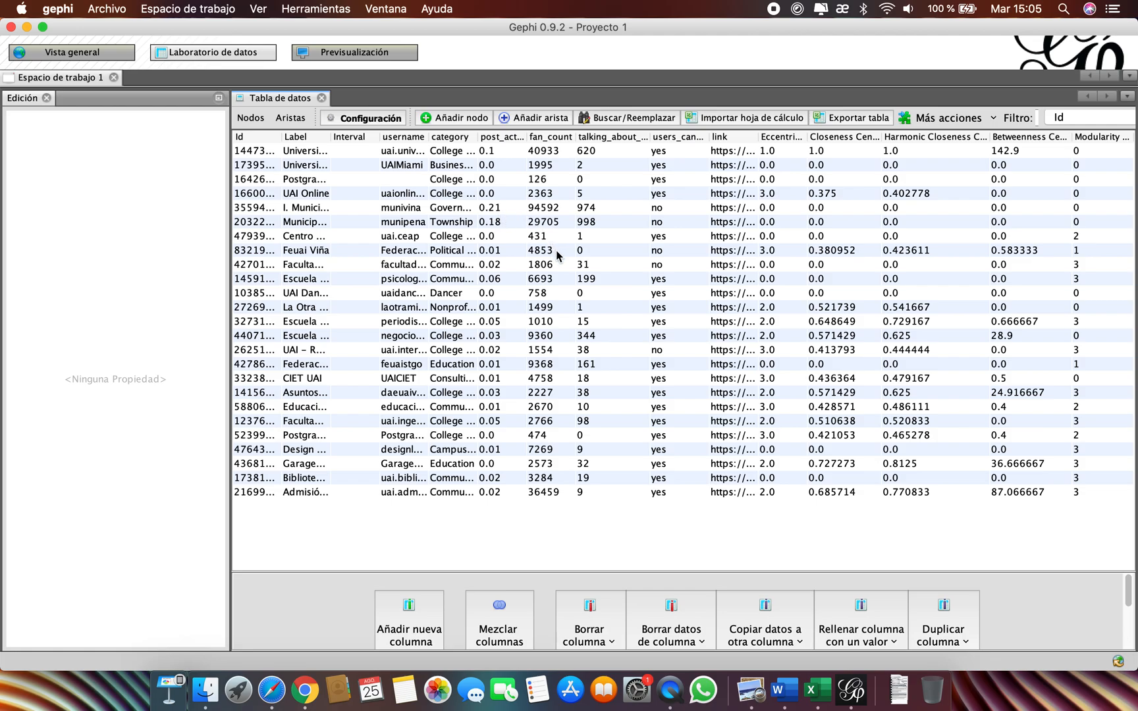
{"action": "left_click", "coordinate": [77, 52]}
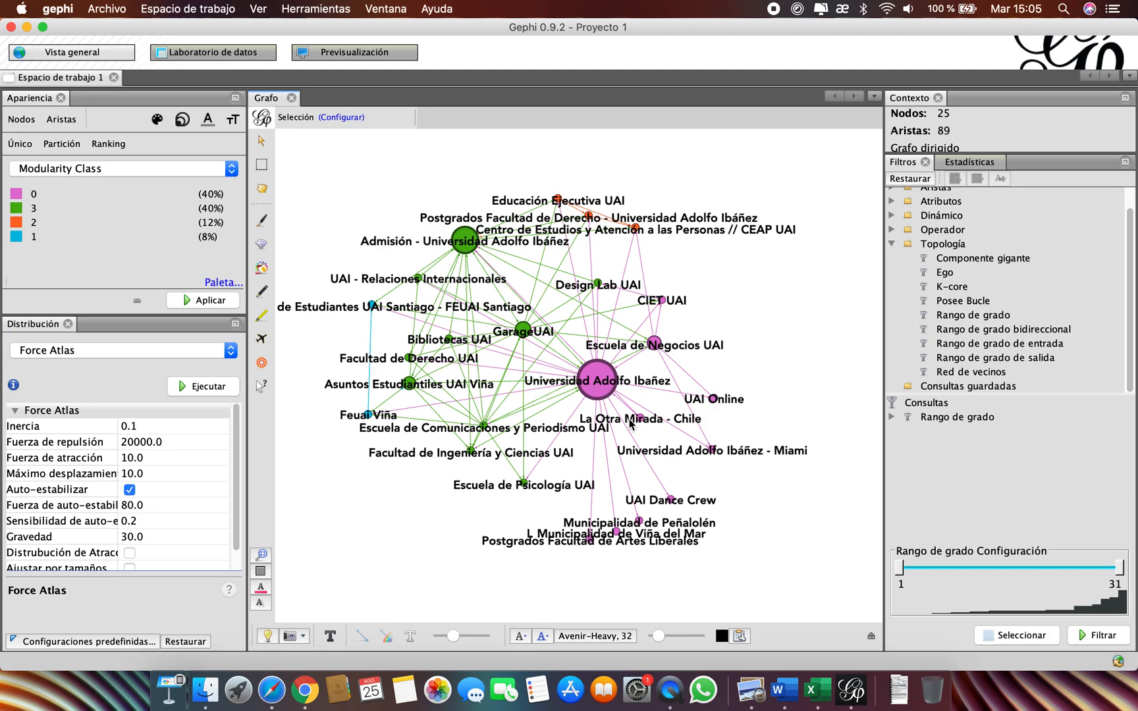
{"action": "left_click", "coordinate": [26, 122]}
{"action": "left_click", "coordinate": [158, 120]}
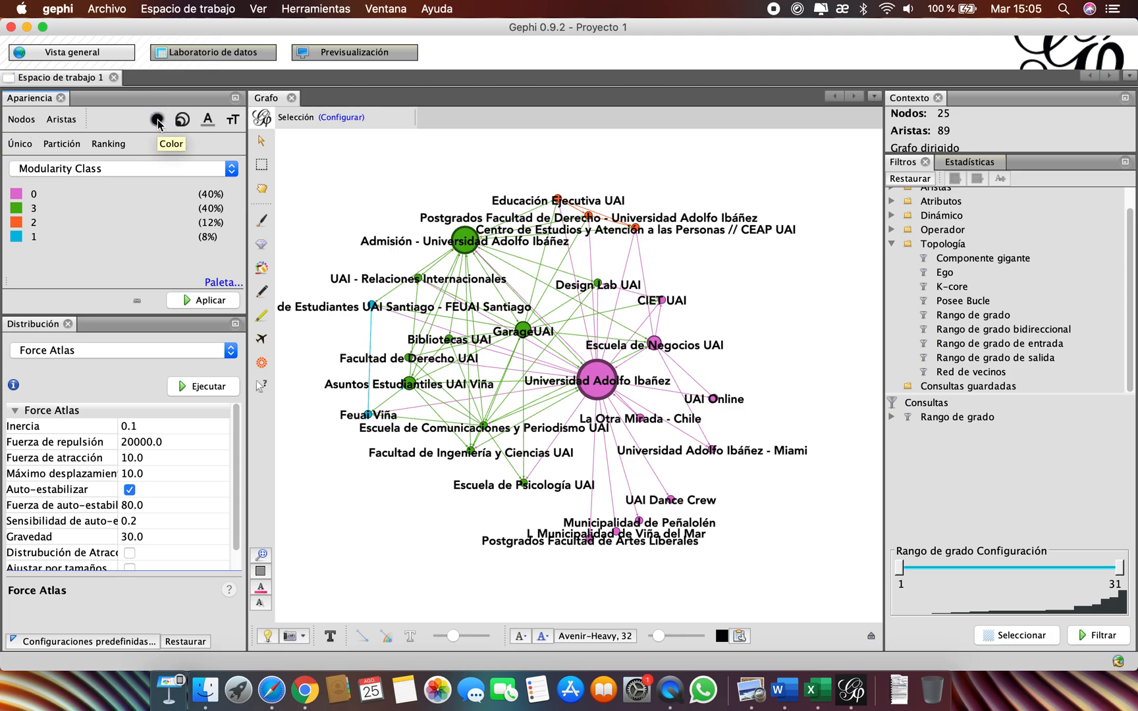
{"action": "left_click", "coordinate": [182, 121]}
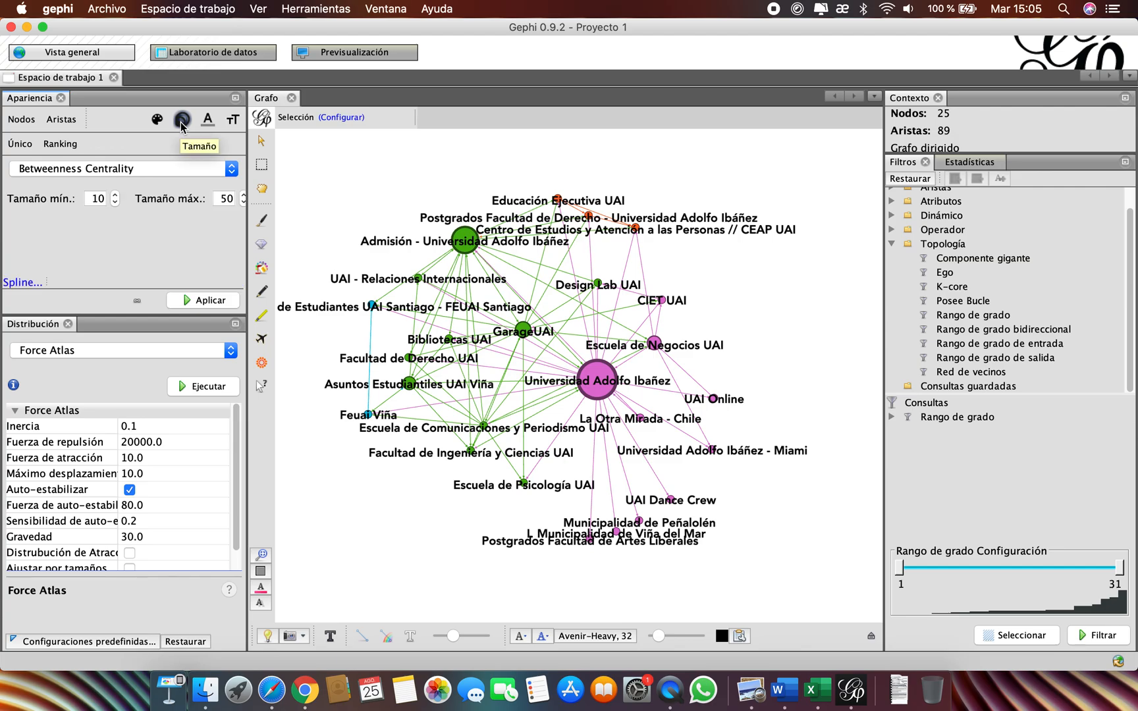
{"action": "left_click", "coordinate": [150, 169]}
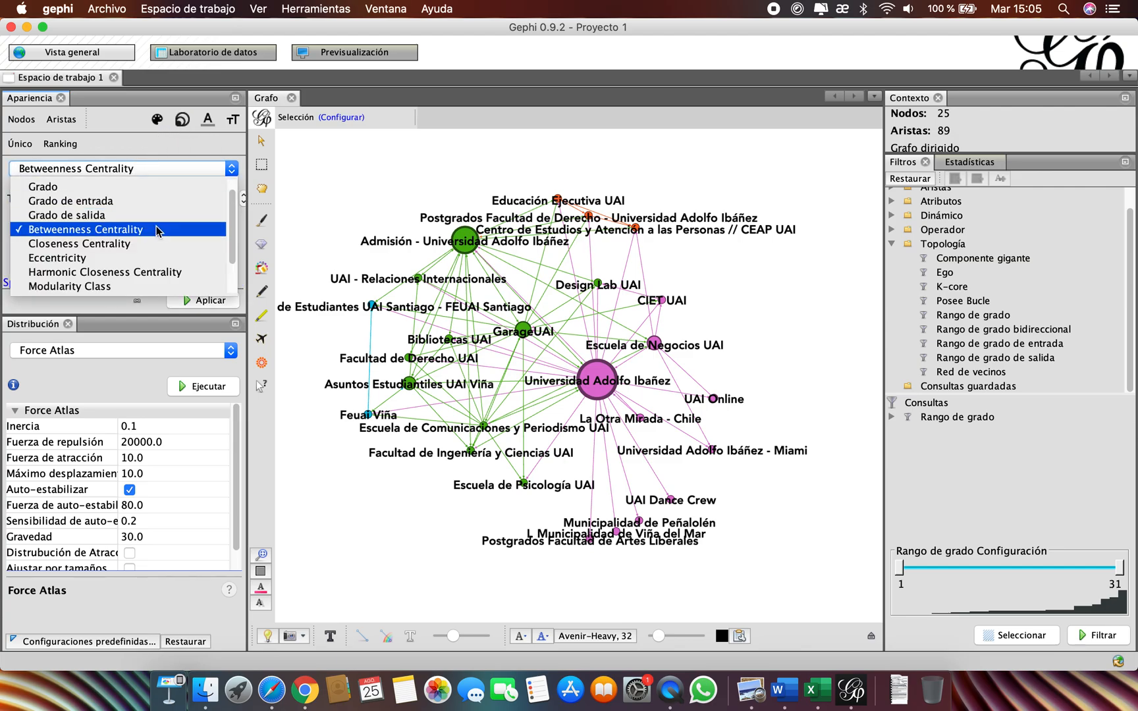
{"action": "scroll", "coordinate": [145, 230], "scroll_direction": "down", "scroll_amount": 2}
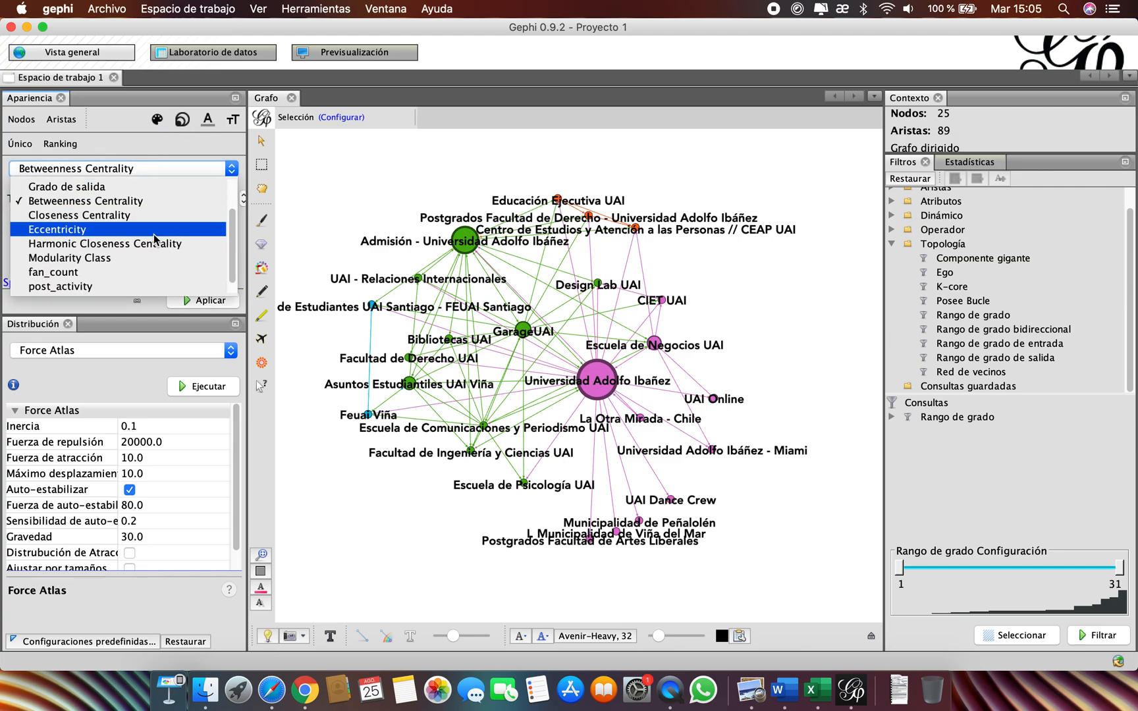
{"action": "left_click", "coordinate": [90, 273]}
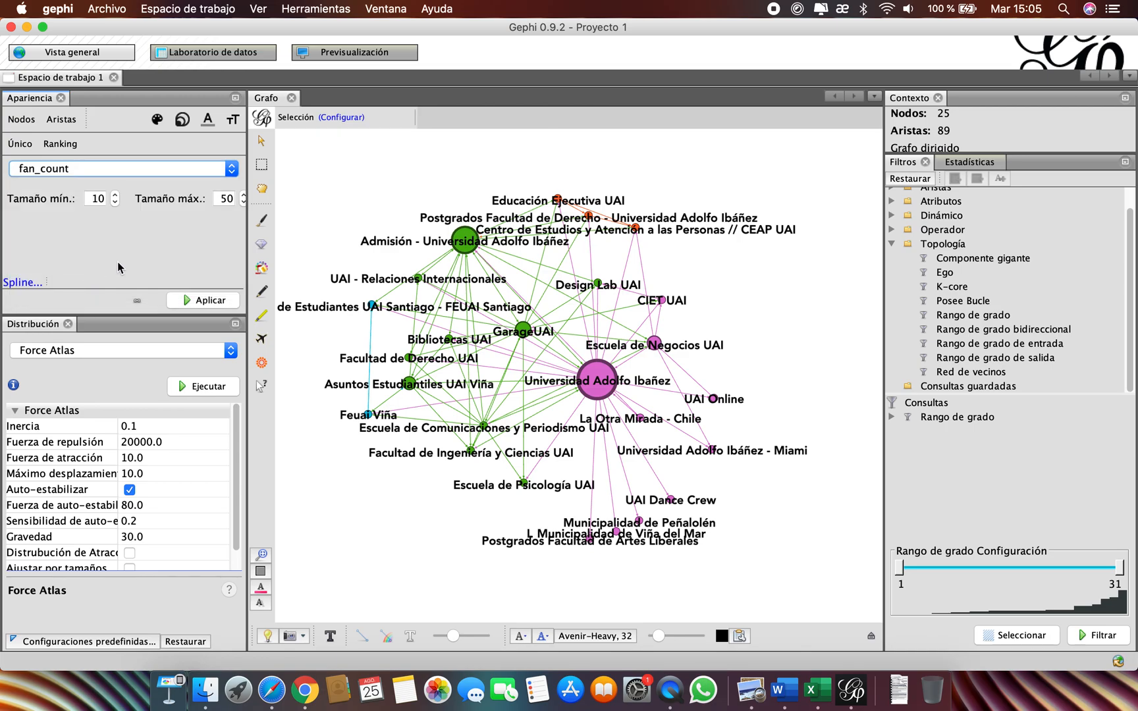
{"action": "left_click", "coordinate": [193, 301]}
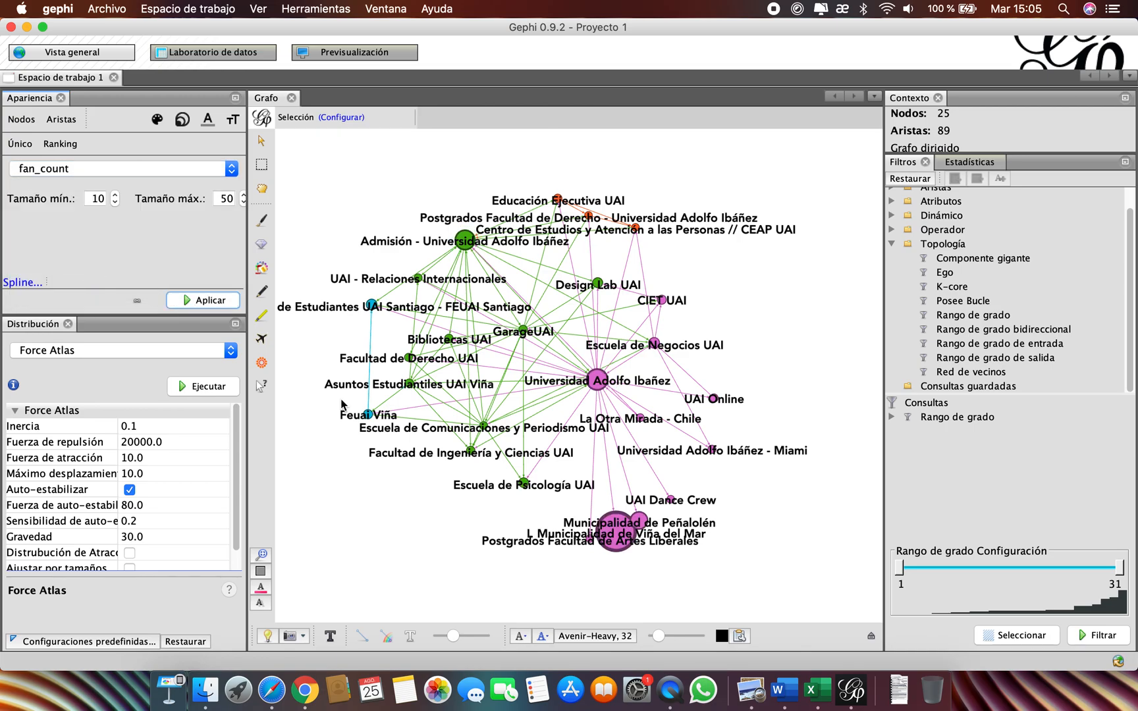
- Move the GarageUAI node right and slightly down in the ForceAtlas 2 layout
{"action": "scroll", "coordinate": [652, 573], "scroll_direction": "up", "scroll_amount": 3}
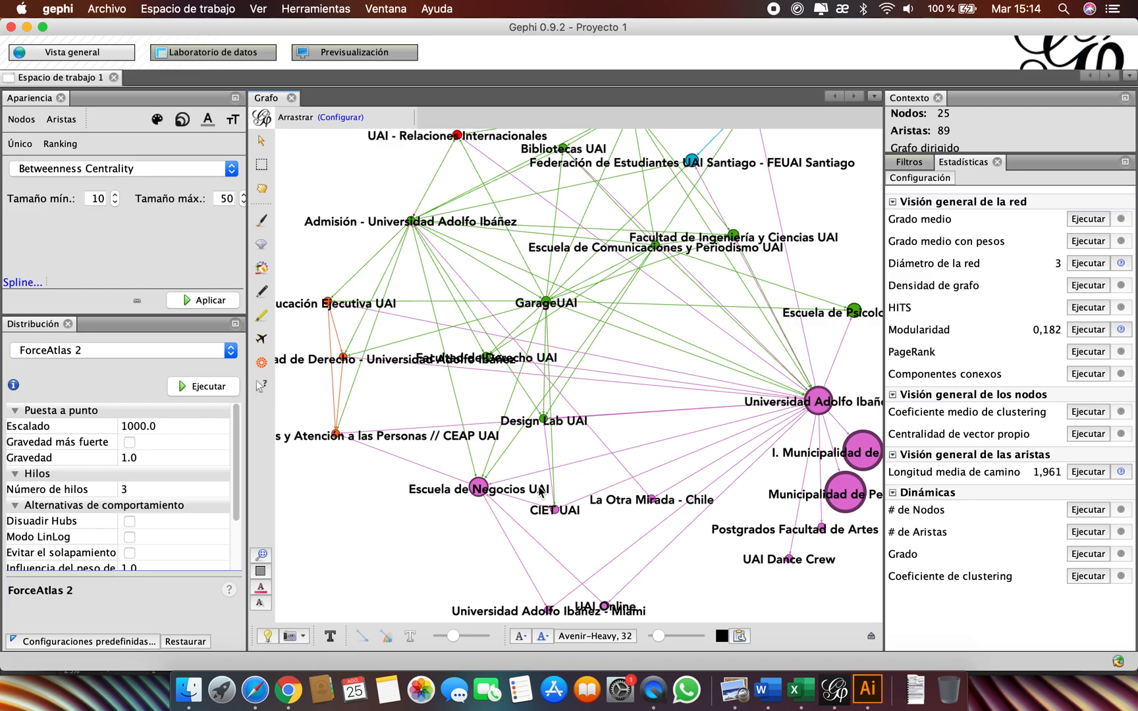
{"action": "left_click", "coordinate": [262, 191]}
{"action": "left_click_drag", "start_coordinate": [549, 307], "coordinate": [644, 337]}
{"action": "scroll", "coordinate": [642, 335], "scroll_direction": "down", "scroll_amount": 5}
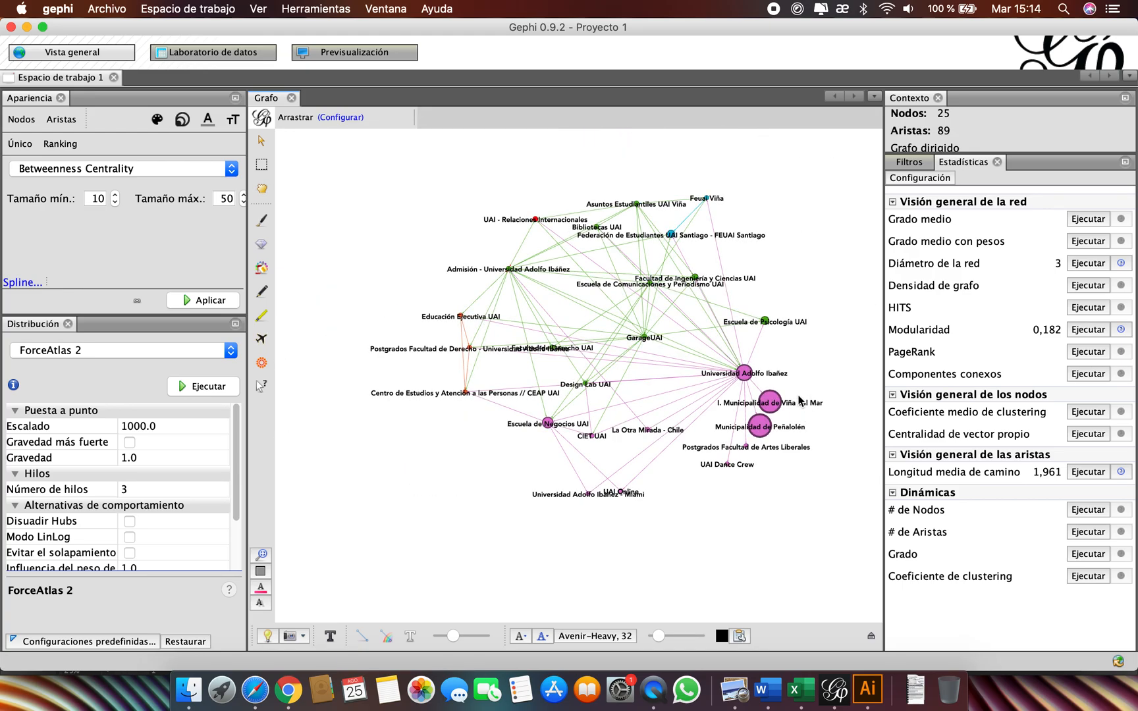
- Move the I. Municipalidad de Viña del Mar and Municipalidad de Peñalolén nodes outward to separate the crowded labels
{"action": "left_click_drag", "start_coordinate": [788, 405], "coordinate": [801, 389]}
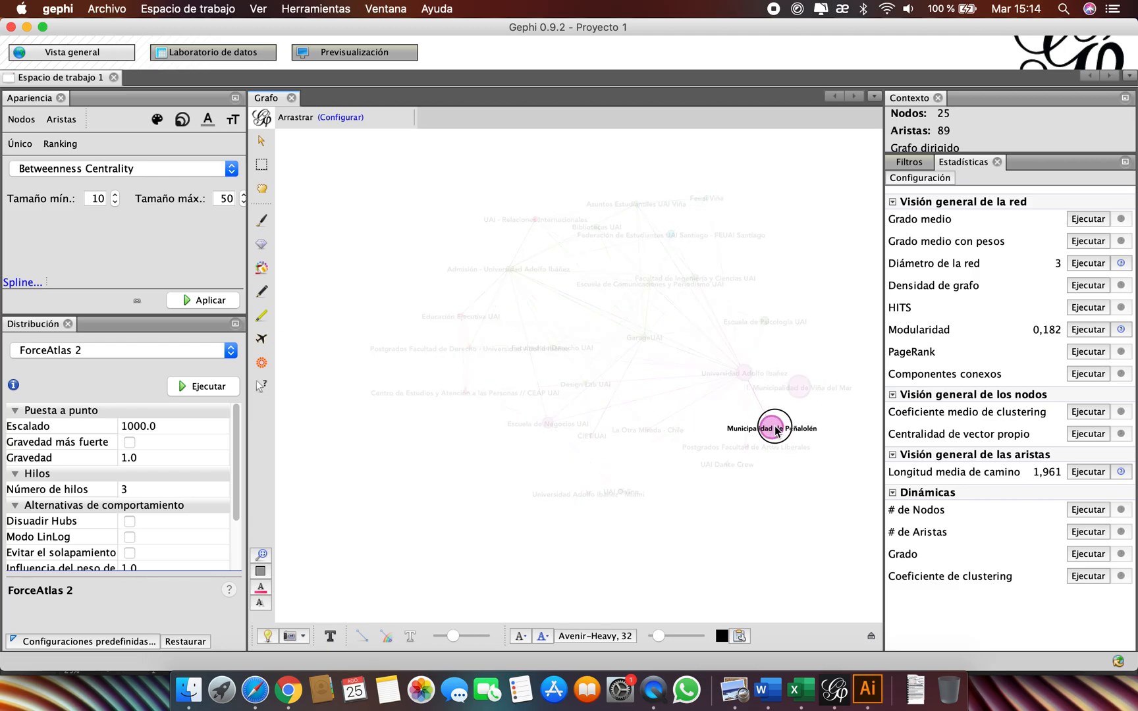
{"action": "left_click_drag", "start_coordinate": [746, 462], "coordinate": [716, 478]}
{"action": "scroll", "coordinate": [716, 477], "scroll_direction": "up", "scroll_amount": 3}
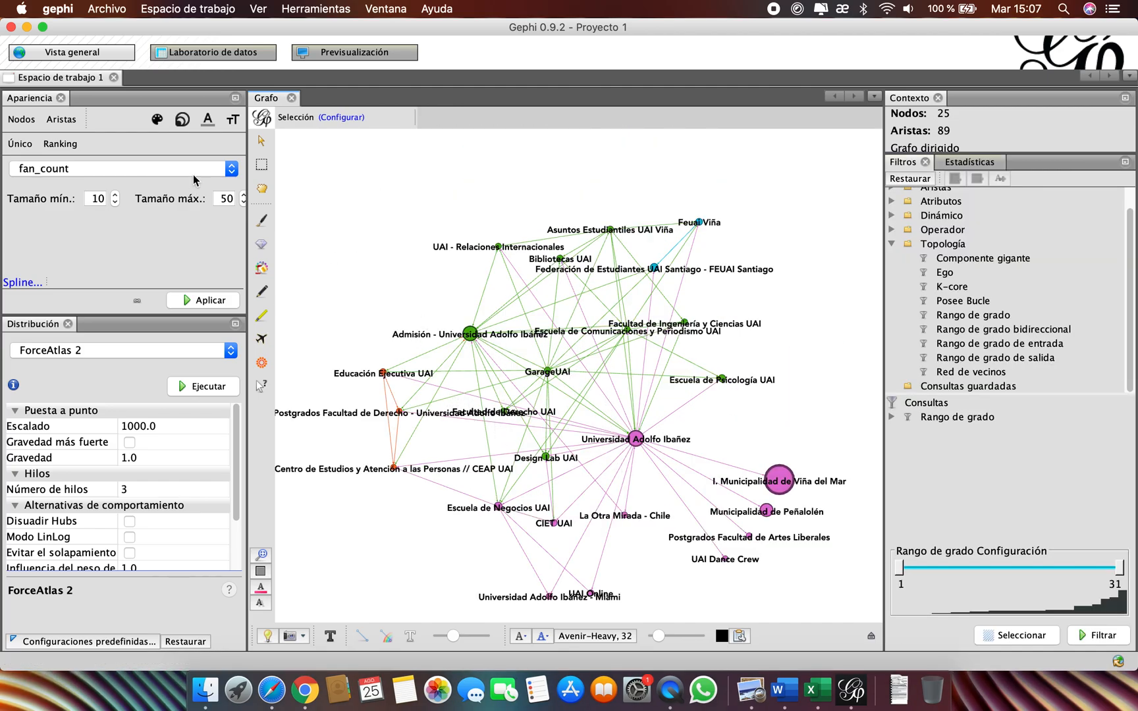
- Render the graph preview and apply the preset Por defecto - Aristas rectas to it
{"action": "left_click", "coordinate": [320, 53]}
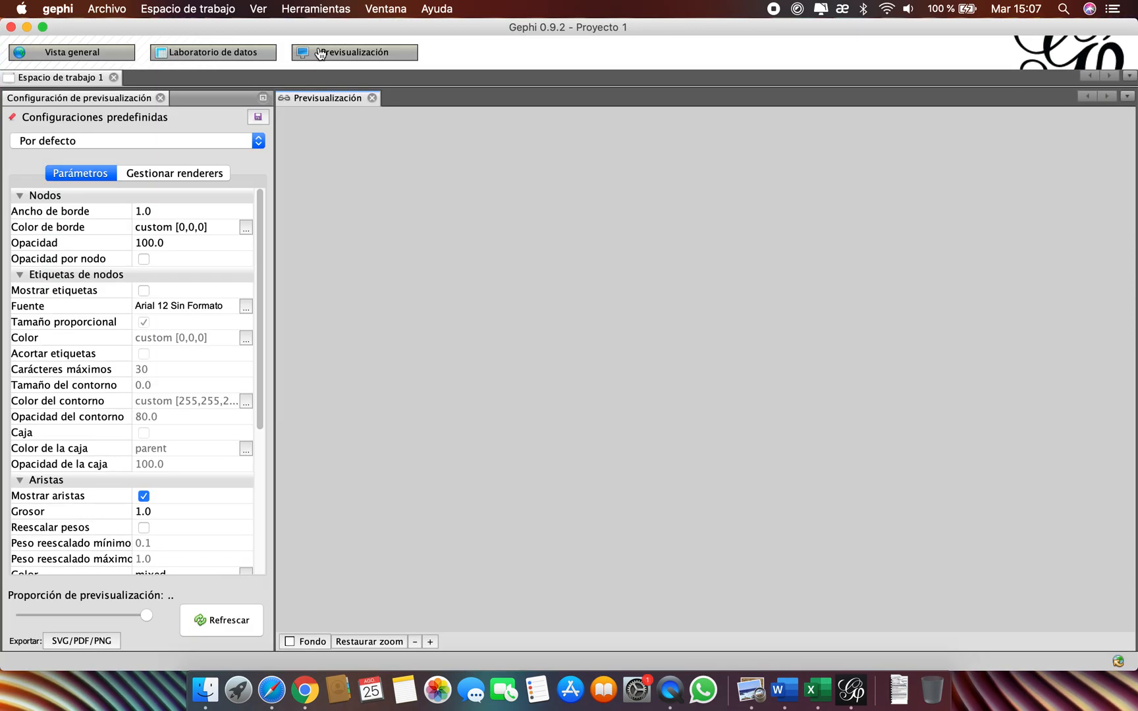
{"action": "left_click", "coordinate": [225, 618]}
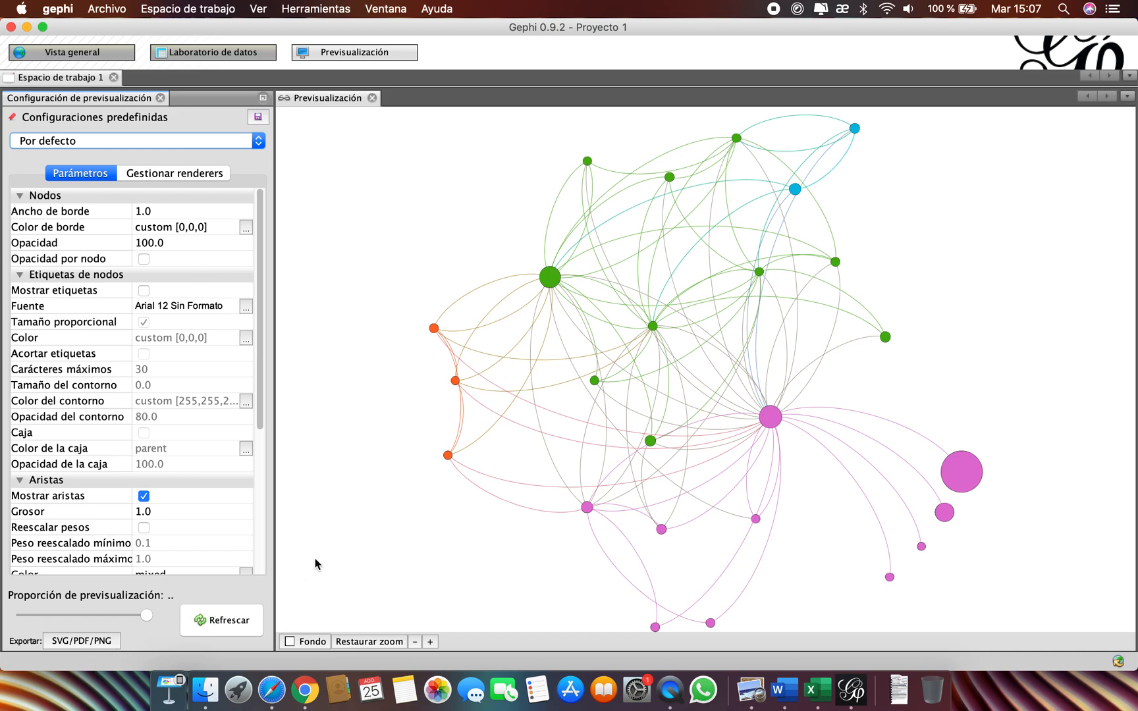
{"action": "left_click", "coordinate": [188, 141]}
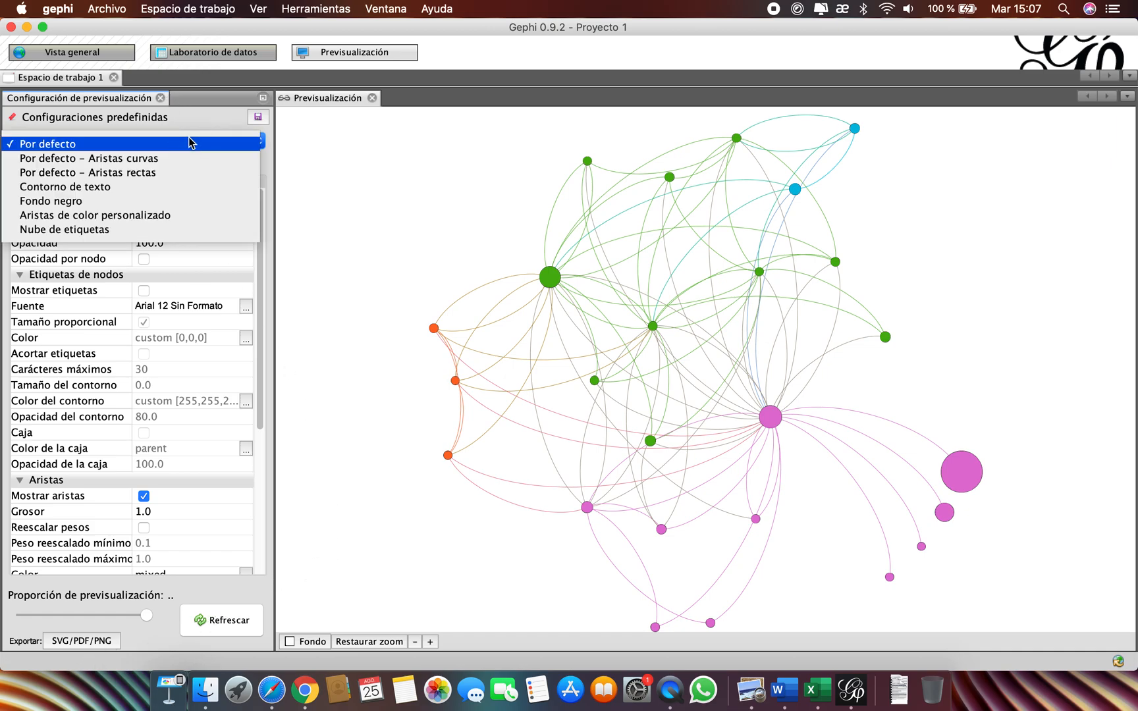
{"action": "left_click", "coordinate": [168, 158]}
{"action": "left_click", "coordinate": [176, 142]}
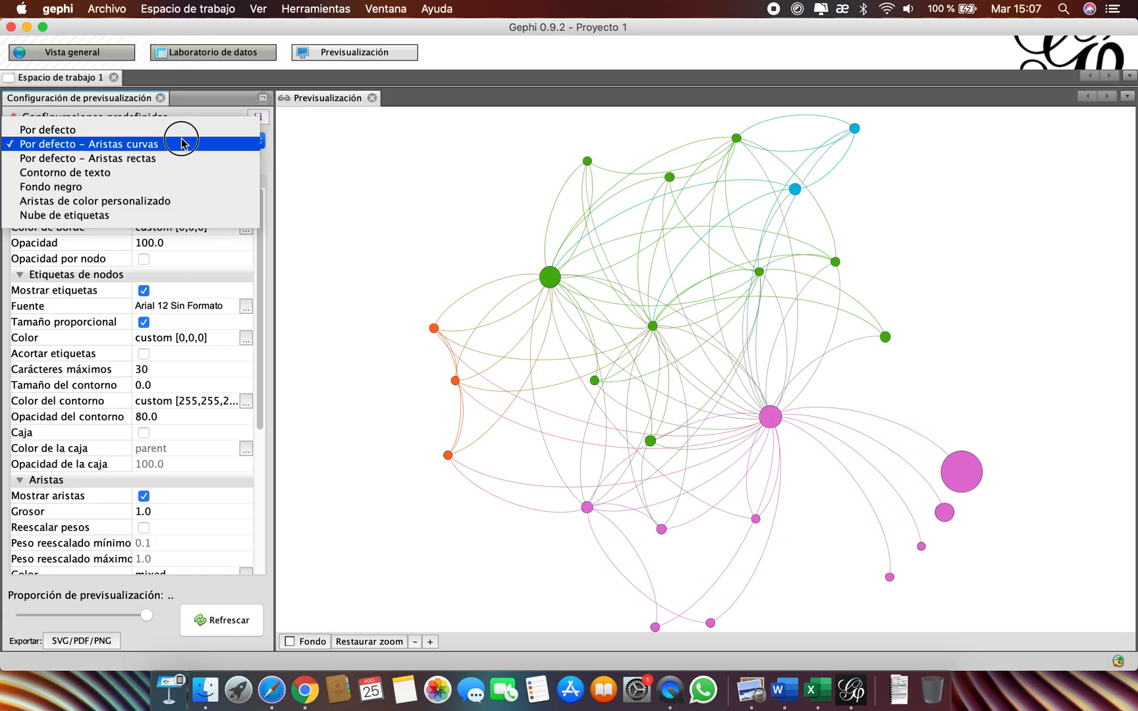
{"action": "left_click", "coordinate": [166, 159]}
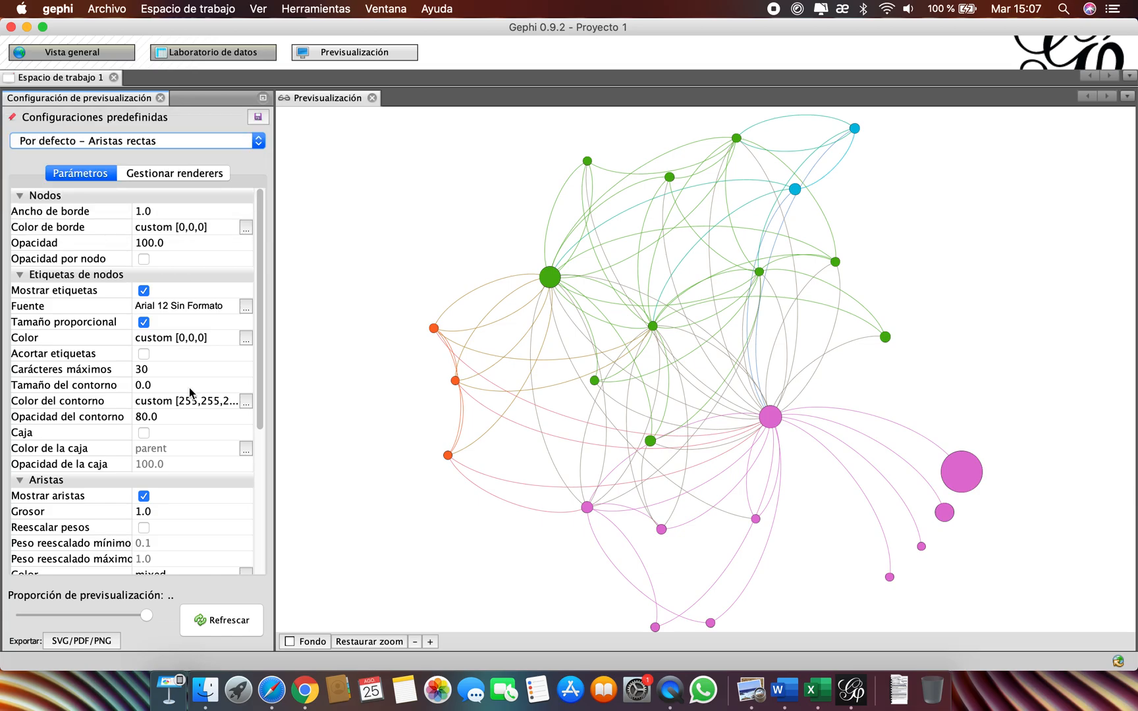
{"action": "left_click", "coordinate": [221, 620]}
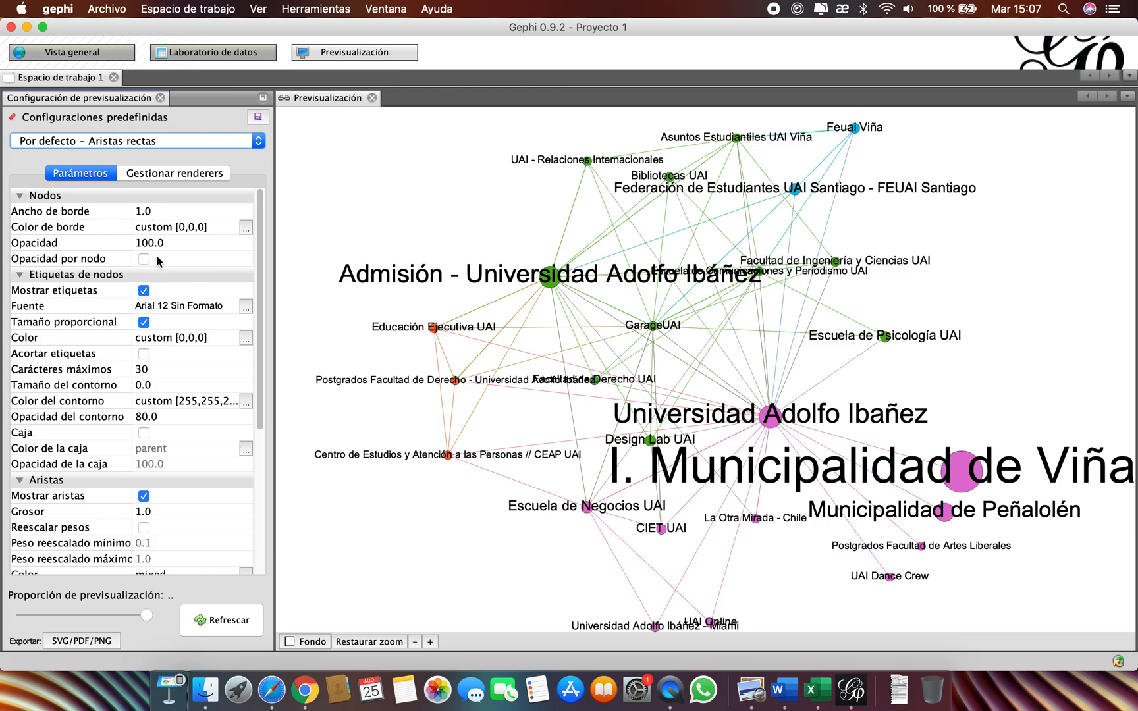
- Hide the node labels in the preview and show them again, refreshing the rendering after each change
{"action": "left_click", "coordinate": [144, 290]}
{"action": "left_click", "coordinate": [207, 623]}
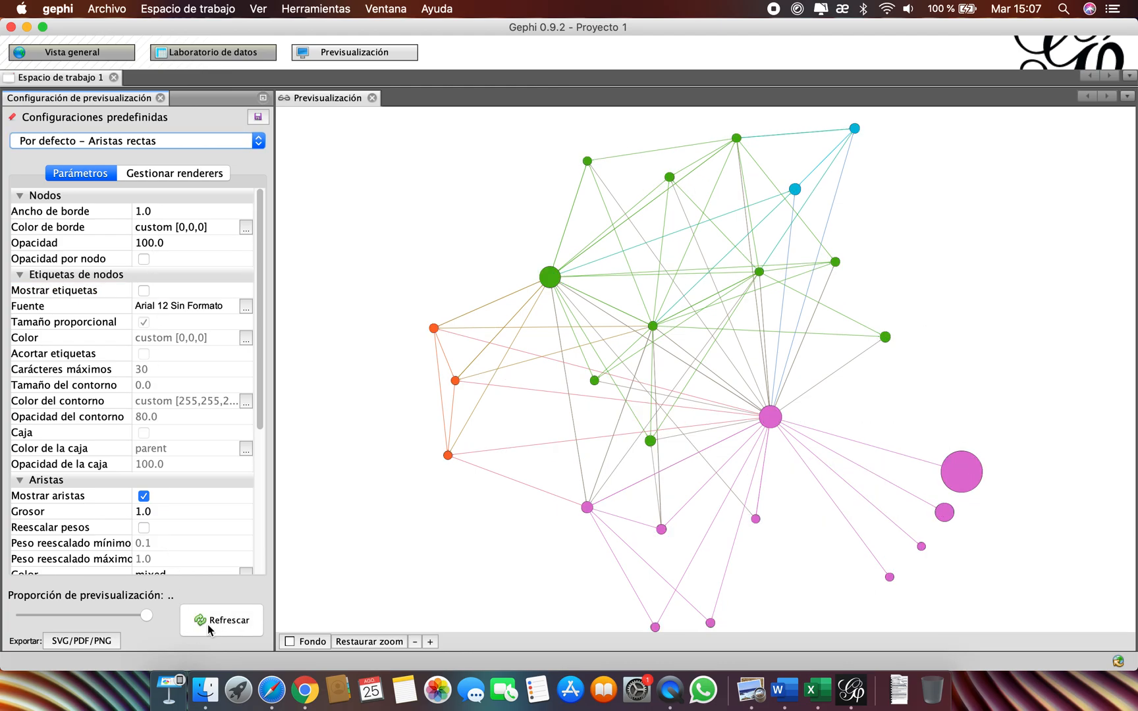
{"action": "left_click", "coordinate": [144, 290]}
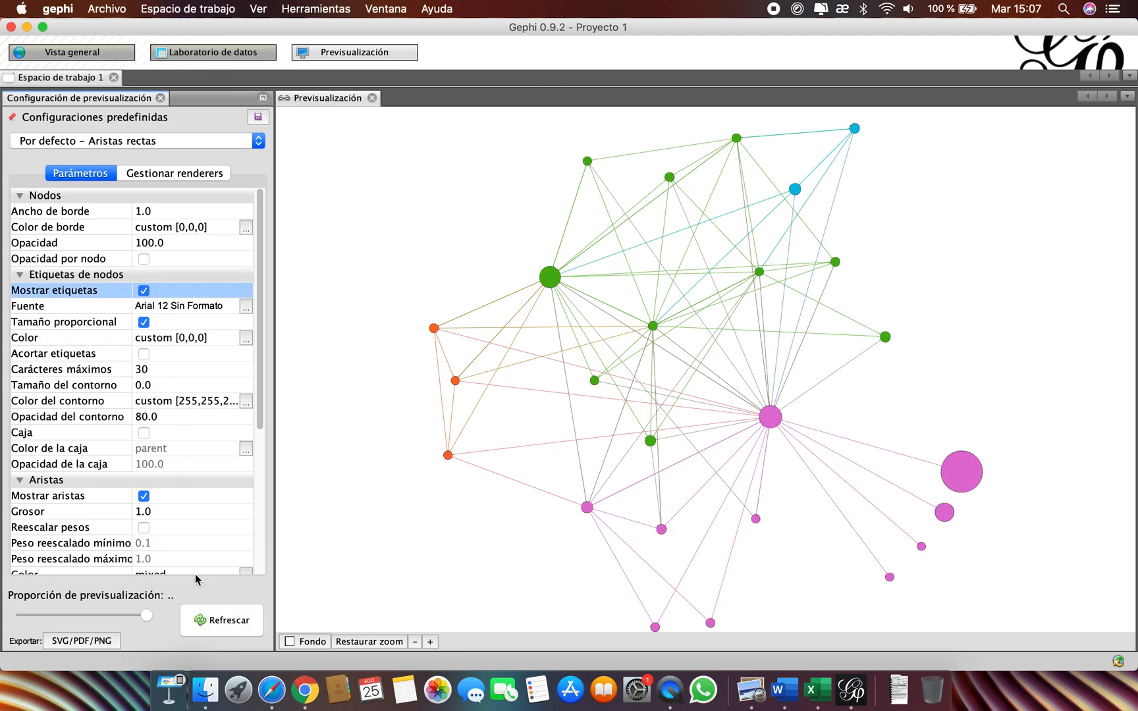
{"action": "left_click", "coordinate": [236, 625]}
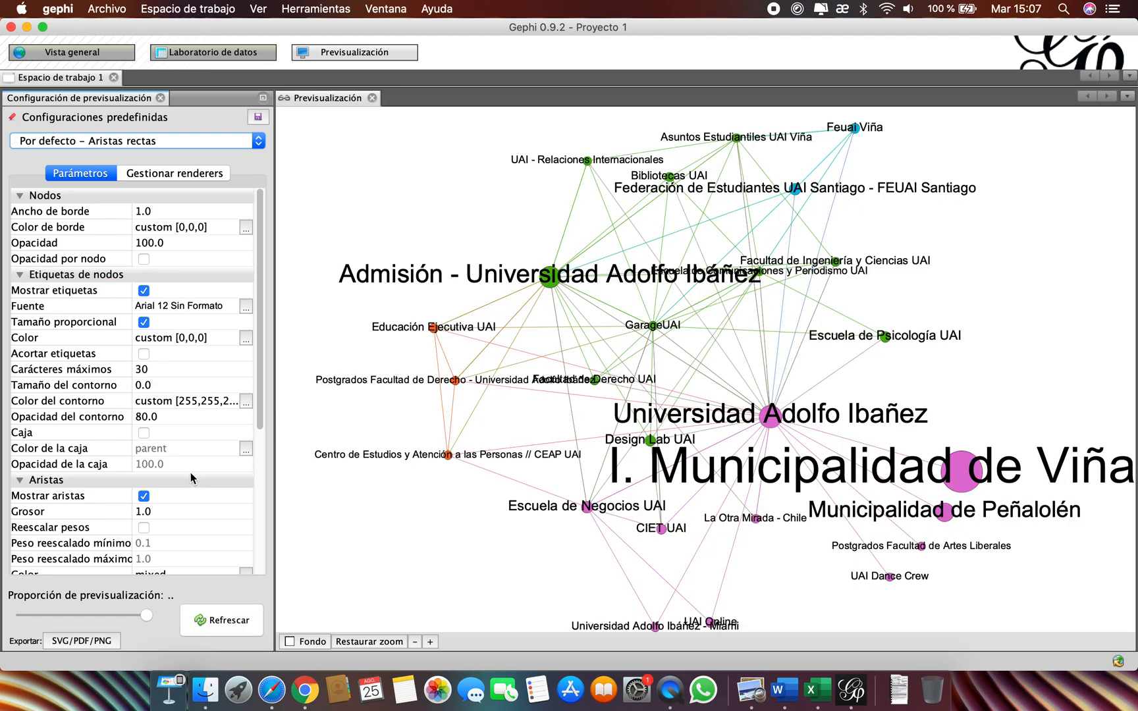
- Try the preview labels without proportional sizing and restore it, refreshing the rendering each time
{"action": "left_click", "coordinate": [143, 322]}
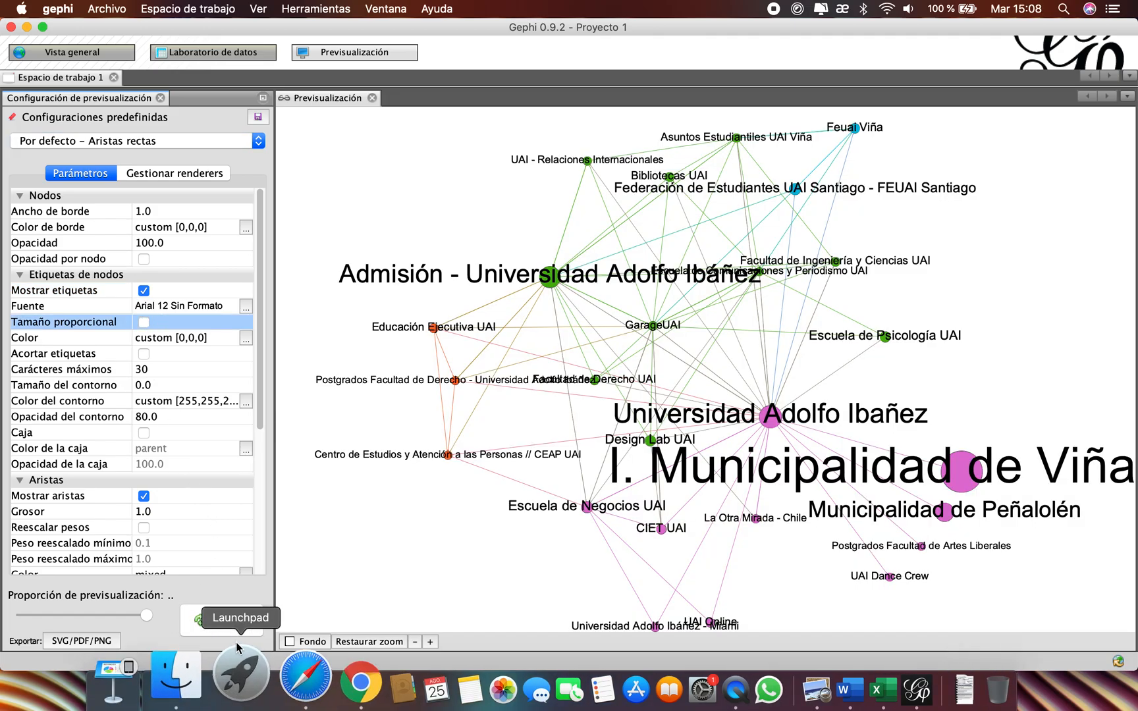
{"action": "left_click", "coordinate": [226, 620]}
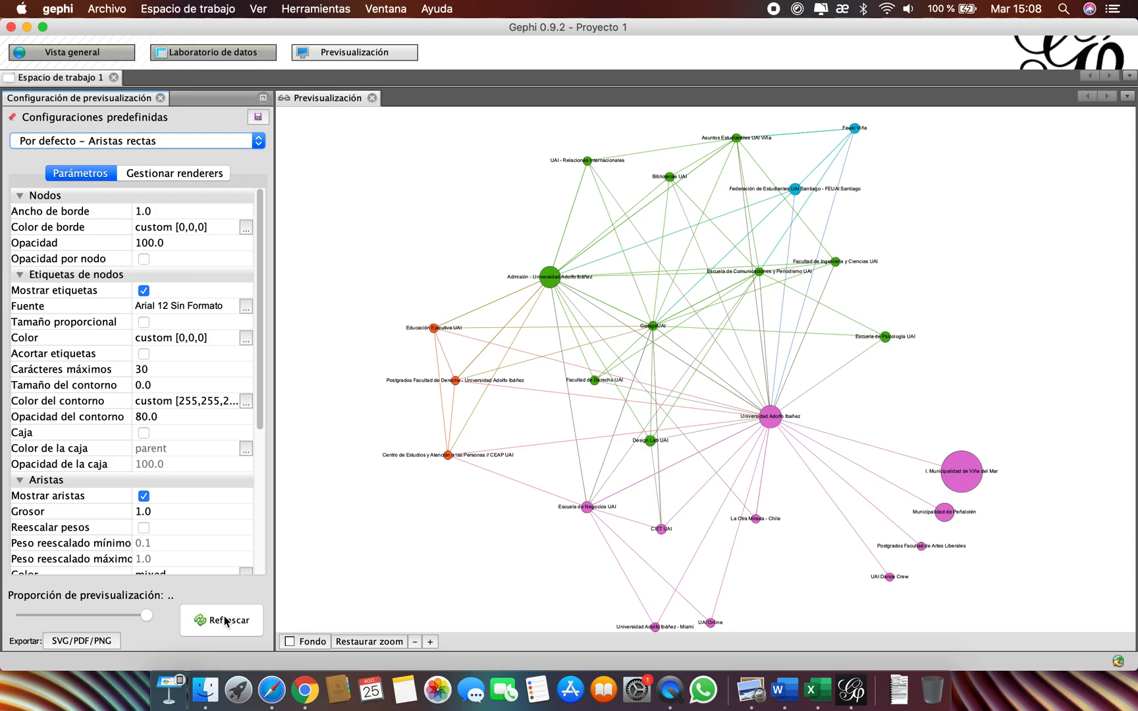
{"action": "left_click", "coordinate": [144, 322]}
{"action": "left_click", "coordinate": [227, 620]}
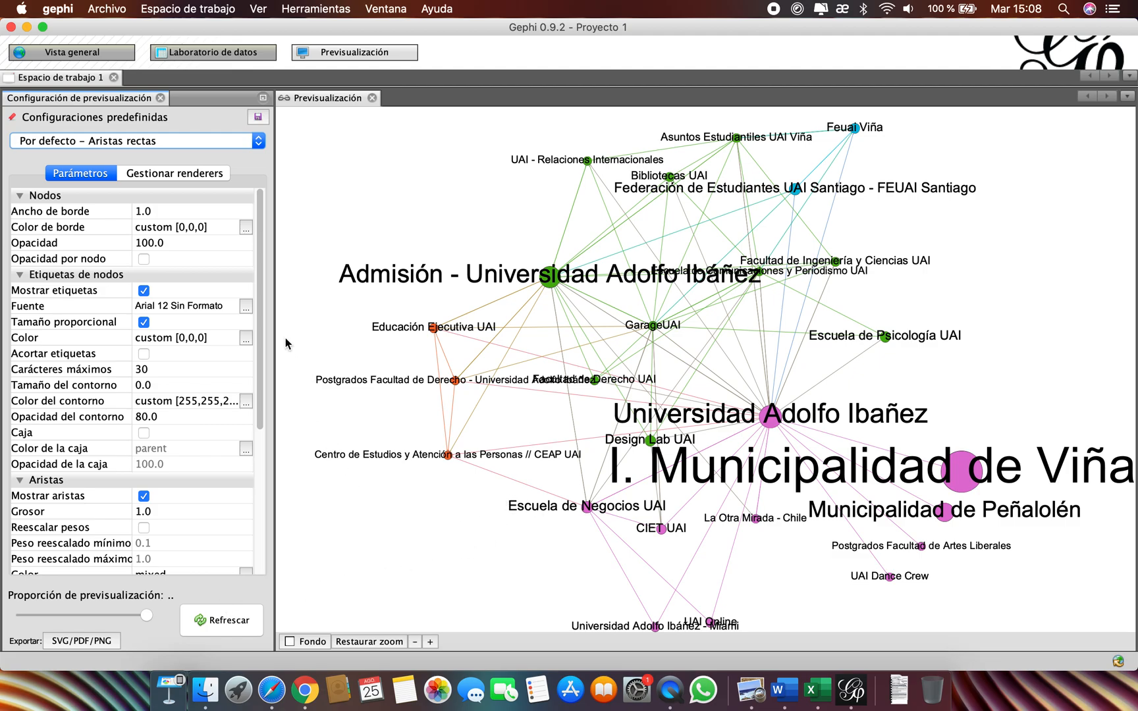
- Check the node attributes in the data table and resize the nodes by talking_about_count ranking, from 10 to 50
{"action": "left_click", "coordinate": [79, 53]}
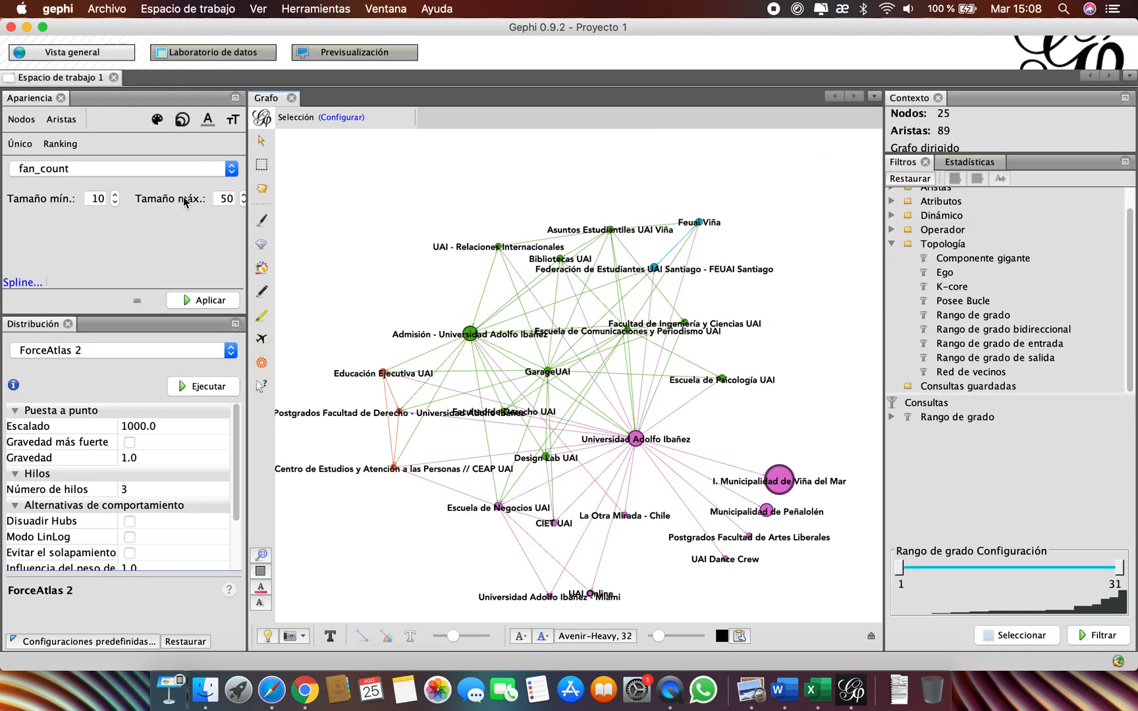
{"action": "left_click", "coordinate": [256, 57]}
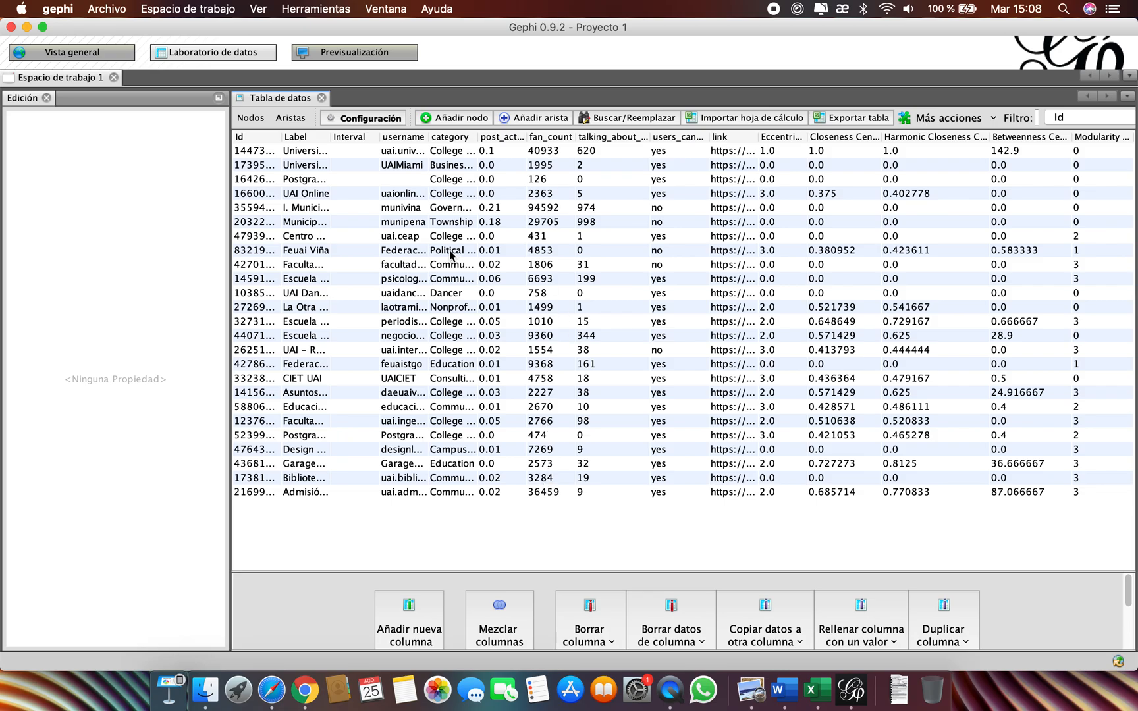
{"action": "left_click", "coordinate": [71, 53]}
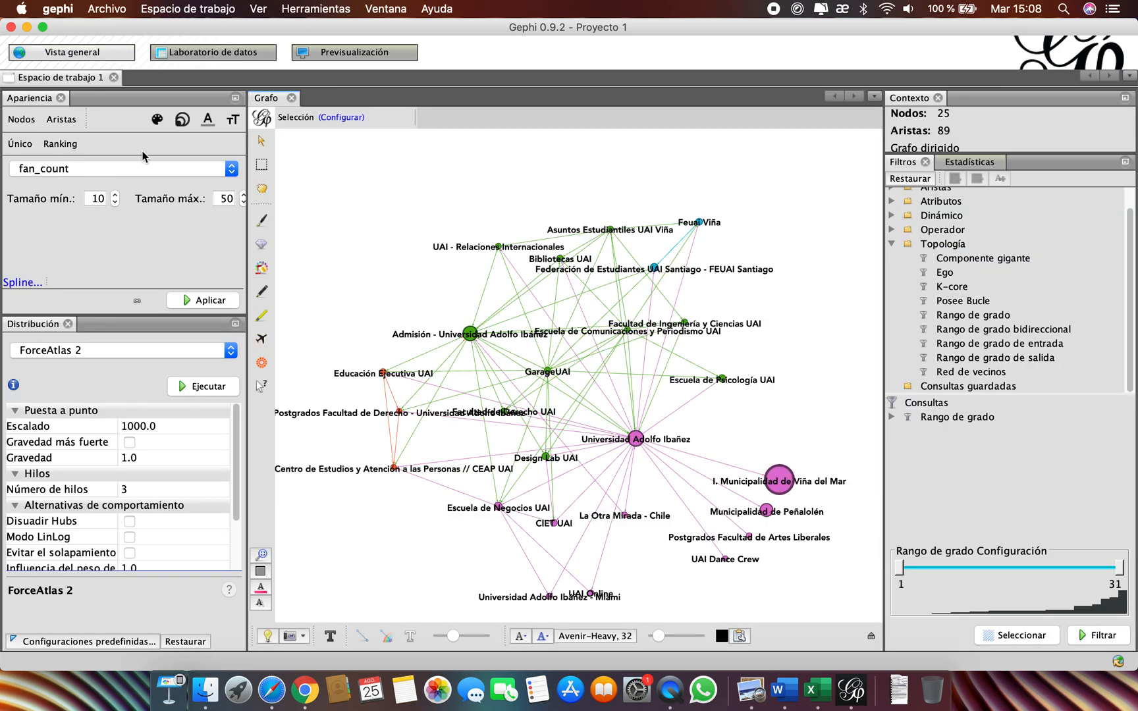
{"action": "left_click", "coordinate": [149, 169]}
{"action": "scroll", "coordinate": [167, 233], "scroll_direction": "down", "scroll_amount": 1}
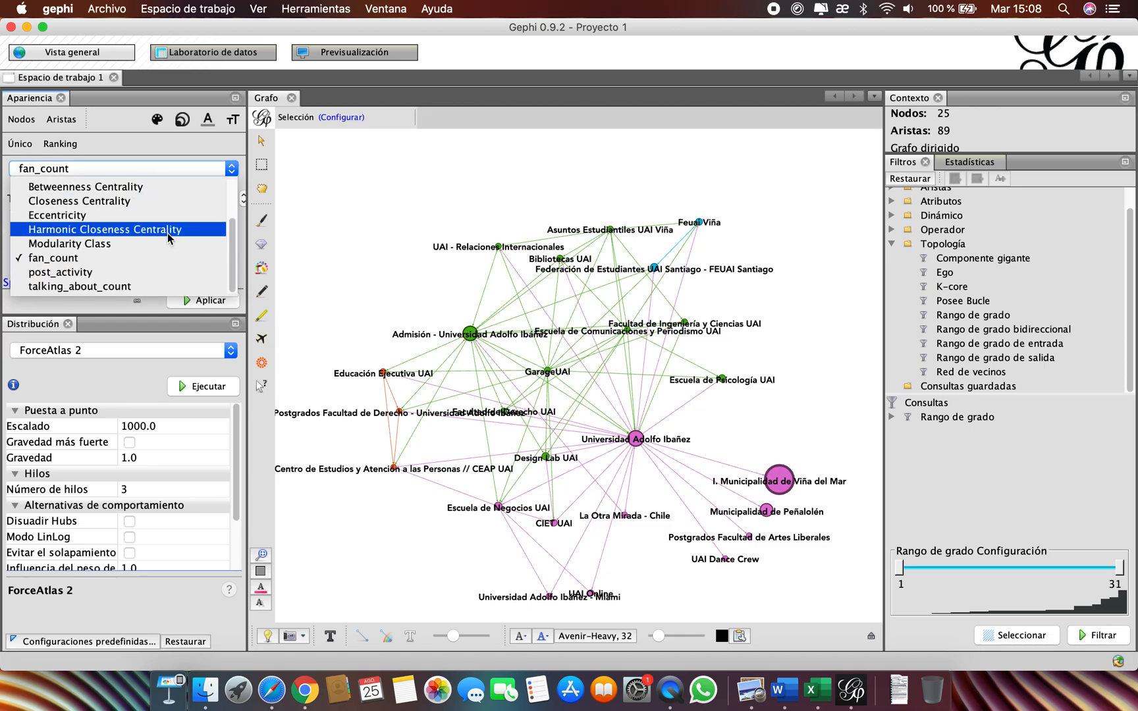
{"action": "left_click", "coordinate": [154, 287]}
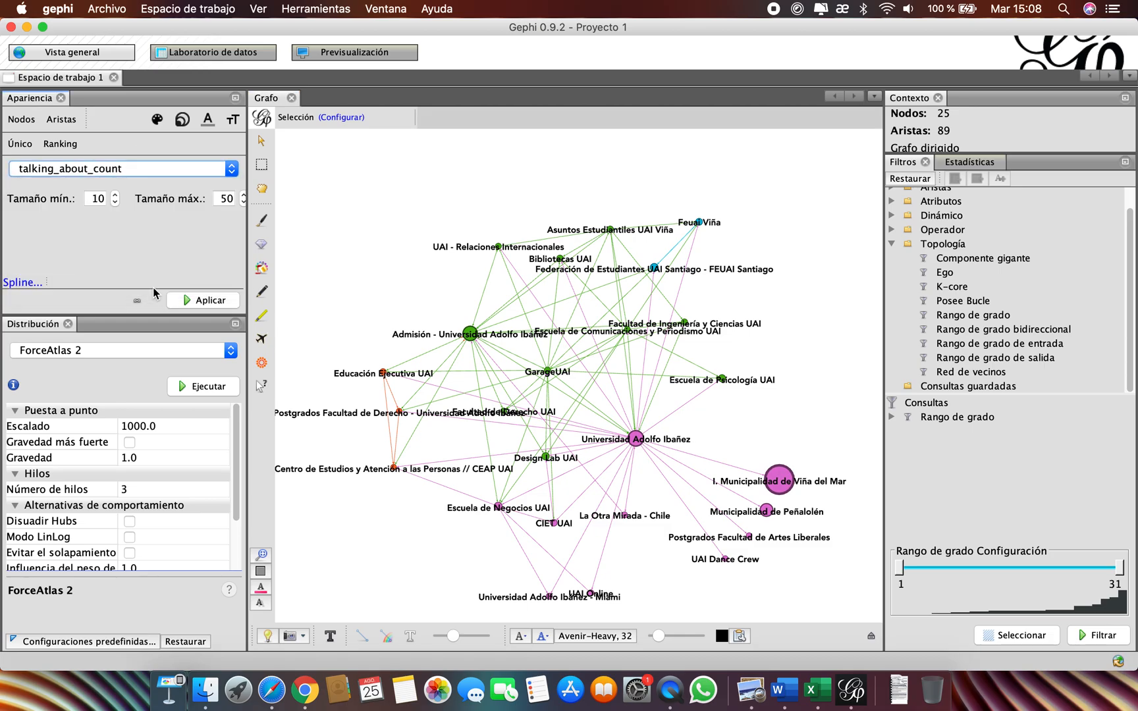
{"action": "left_click", "coordinate": [209, 301]}
{"action": "scroll", "coordinate": [777, 481], "scroll_direction": "up", "scroll_amount": 3}
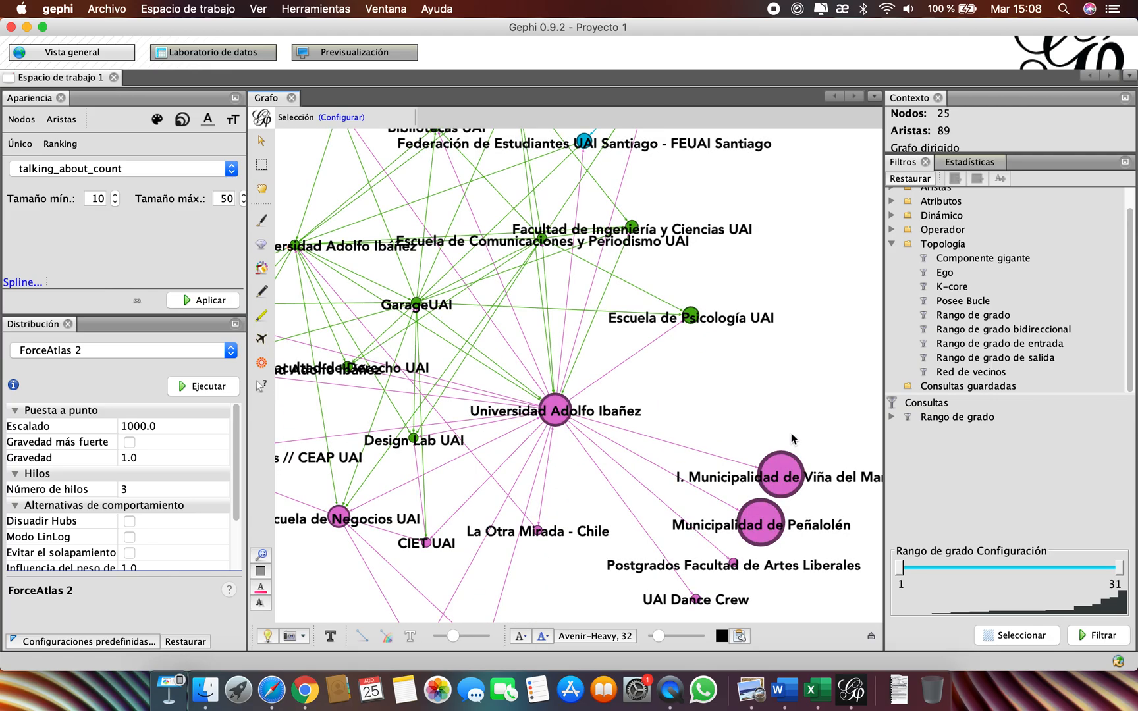
{"action": "scroll", "coordinate": [713, 424], "scroll_direction": "down", "scroll_amount": 3}
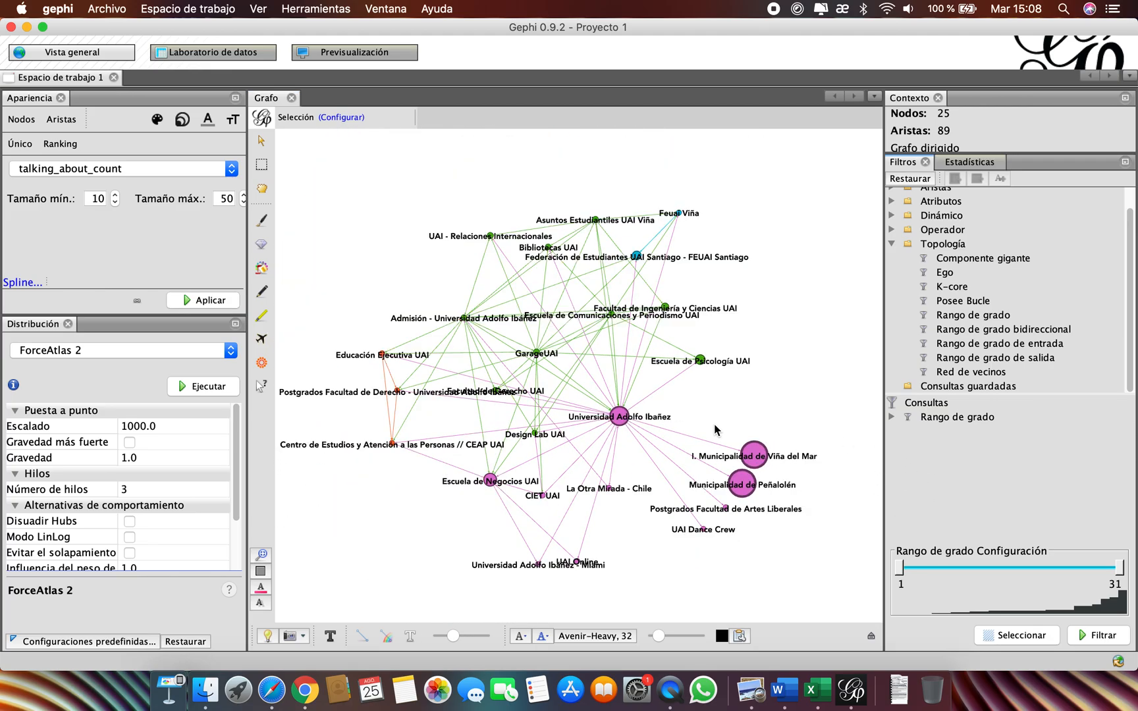
{"action": "left_click_drag", "start_coordinate": [544, 466], "coordinate": [618, 442]}
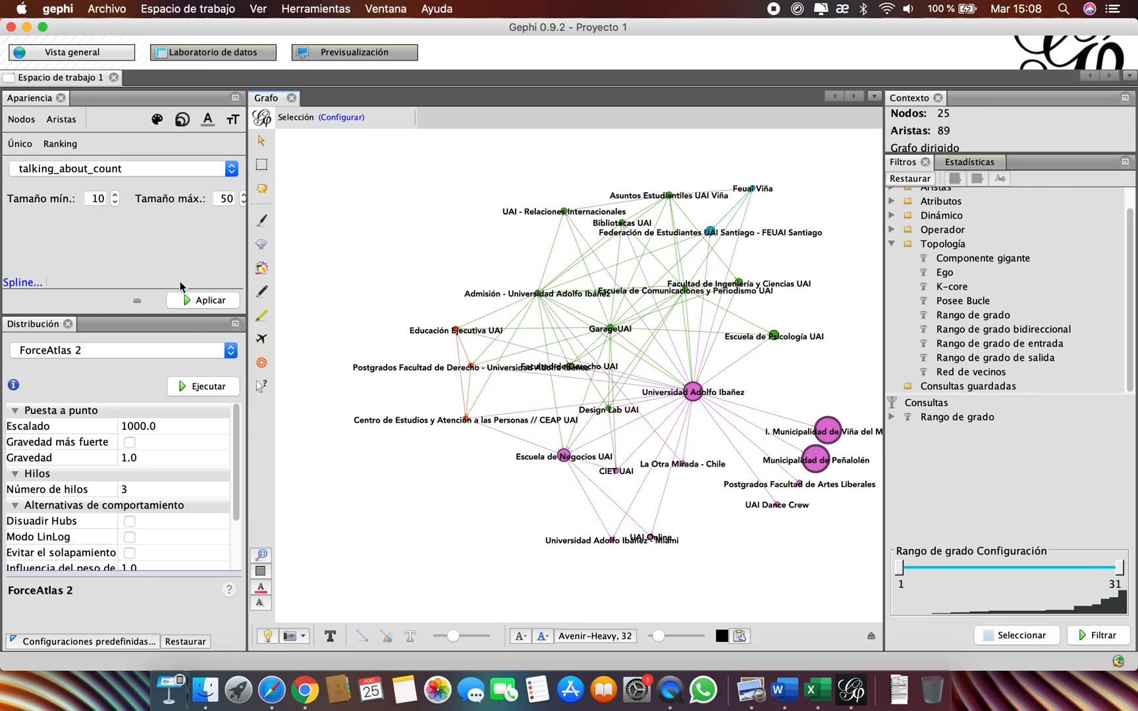
- Return to the graph preview and export it as the SVG file style.css.svg to the Desktop folder
{"action": "left_click", "coordinate": [325, 57]}
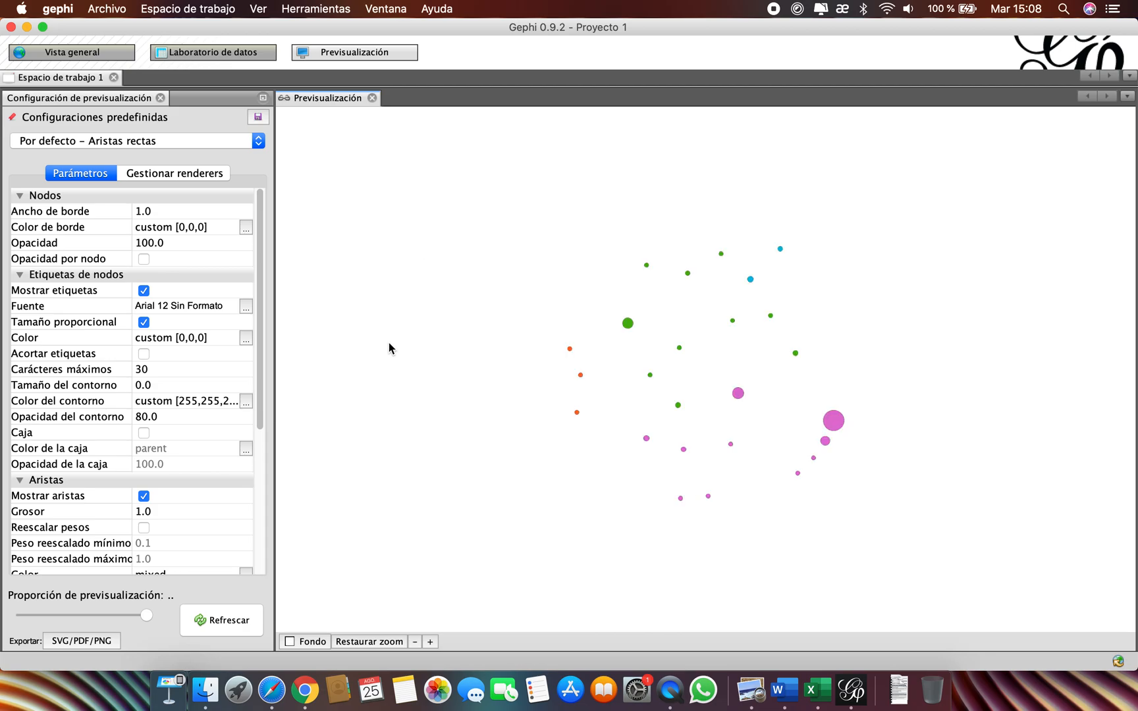
{"action": "left_click", "coordinate": [81, 641]}
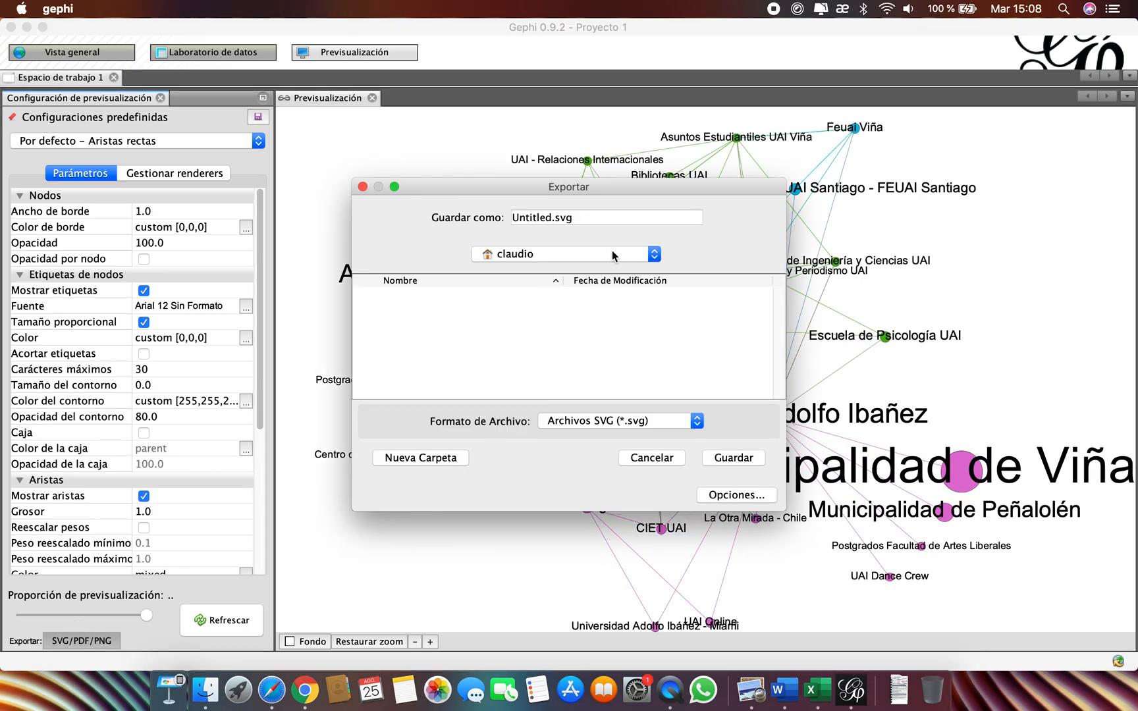
{"action": "left_click", "coordinate": [655, 255]}
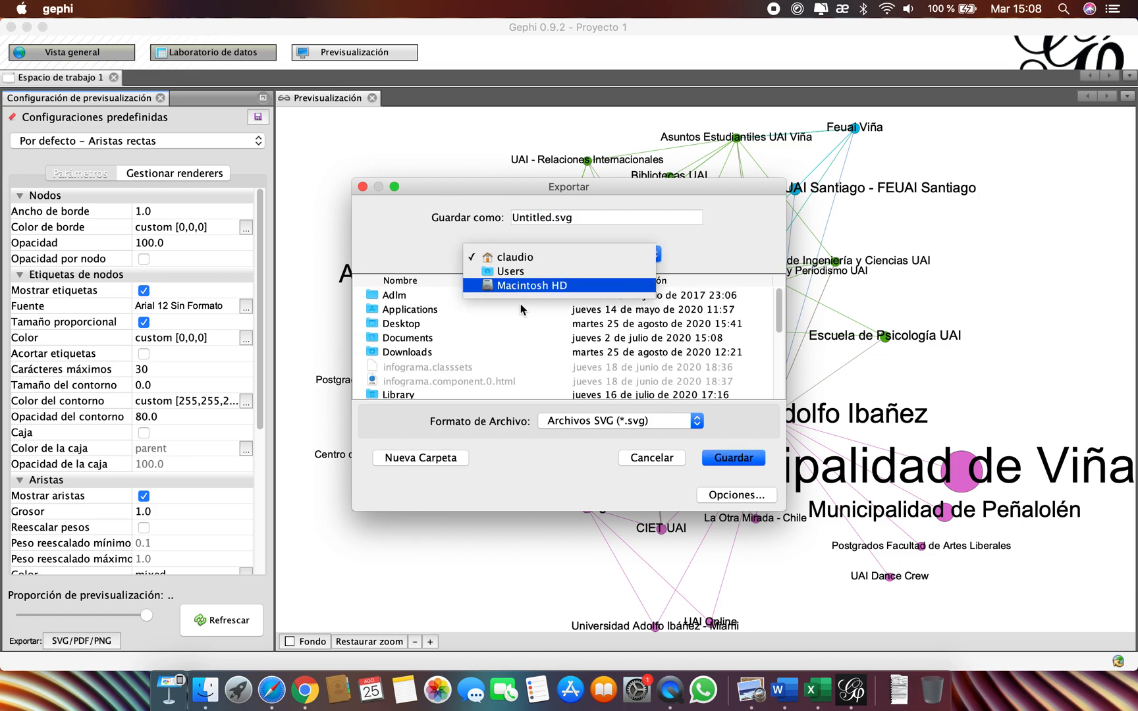
{"action": "left_click", "coordinate": [392, 324]}
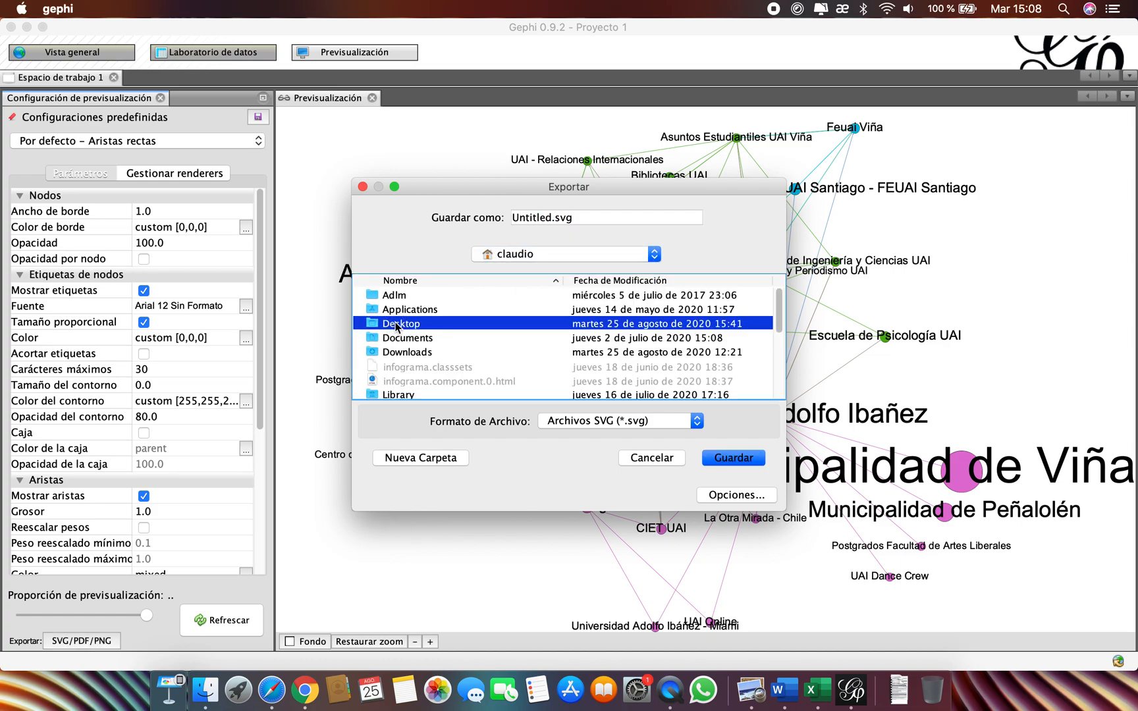
{"action": "left_click", "coordinate": [716, 461]}
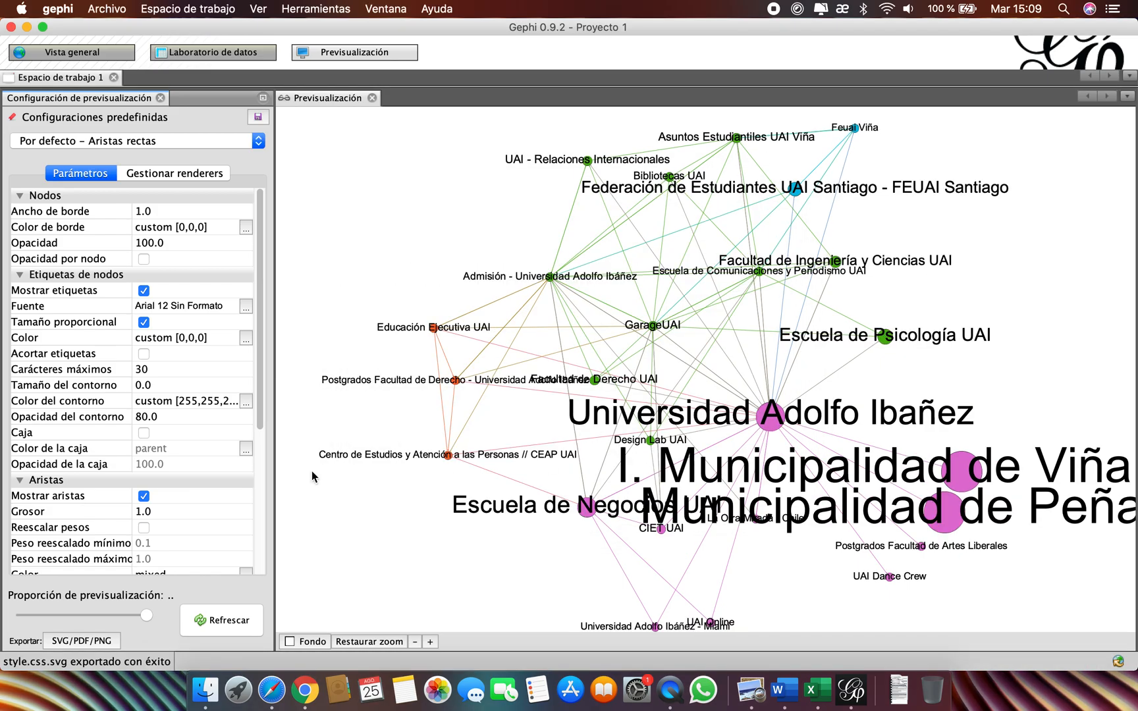
- Switch to Finder and open the exported style.css.svg from the desktop folder in Adobe Illustrator
{"action": "left_click", "coordinate": [182, 678]}
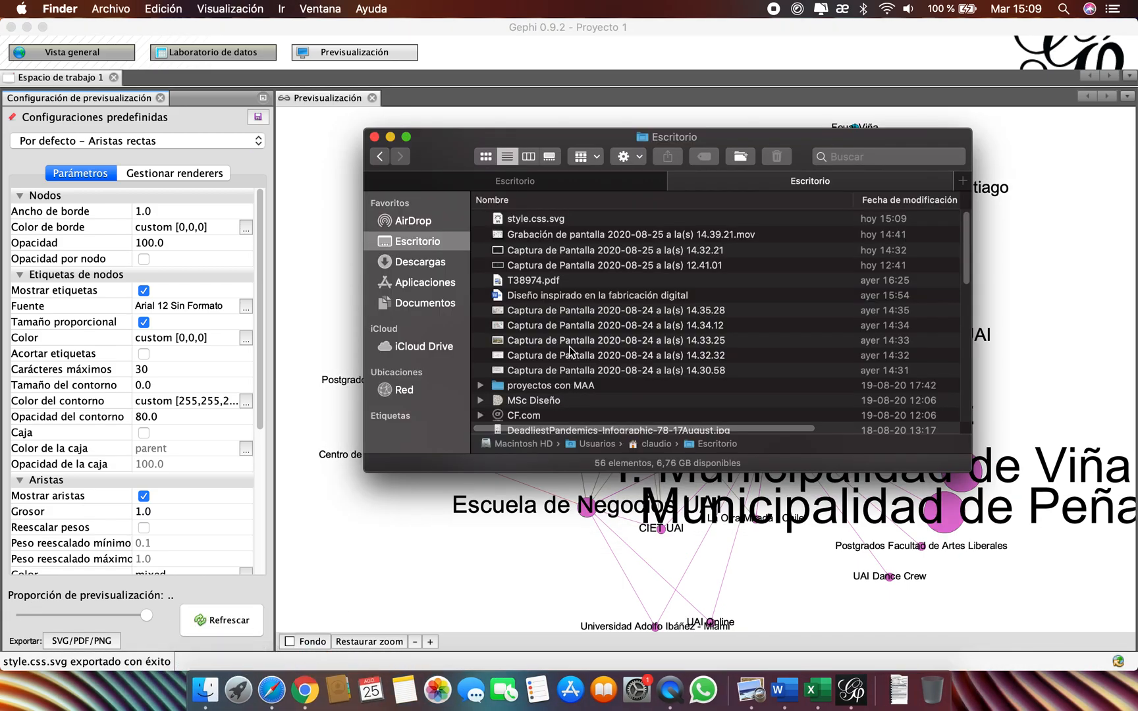
{"action": "left_click", "coordinate": [552, 220]}
{"action": "right_click", "coordinate": [551, 221]}
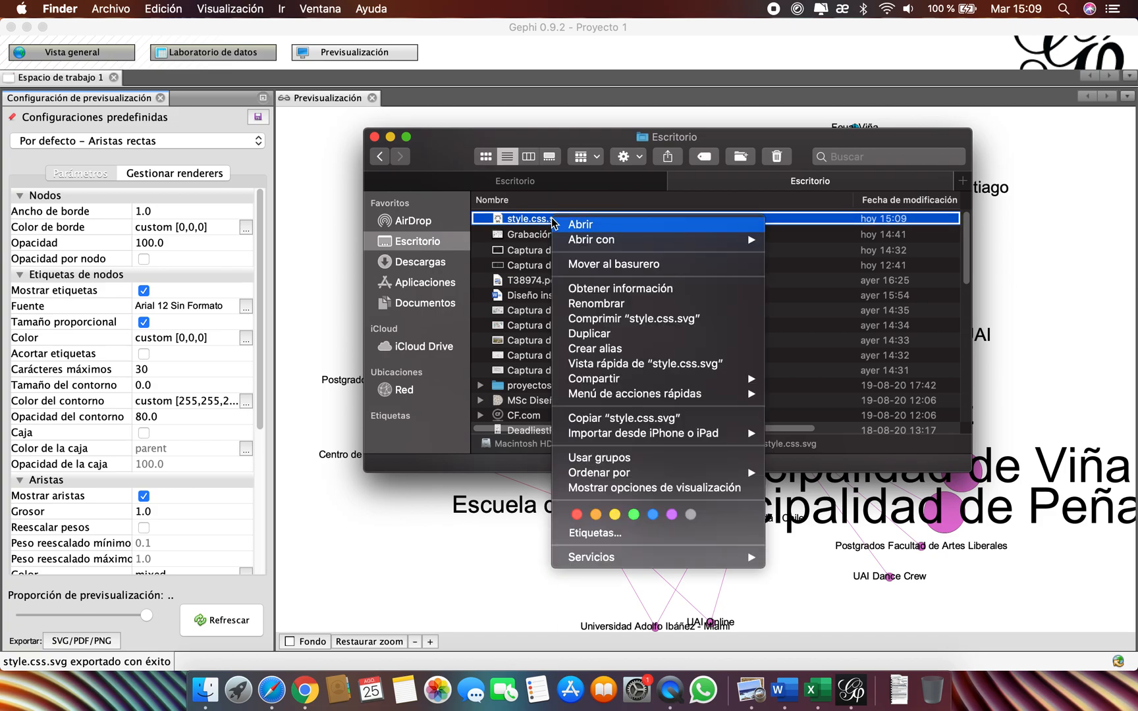
{"action": "mouse_move", "coordinate": [635, 243]}
{"action": "left_click", "coordinate": [822, 241]}
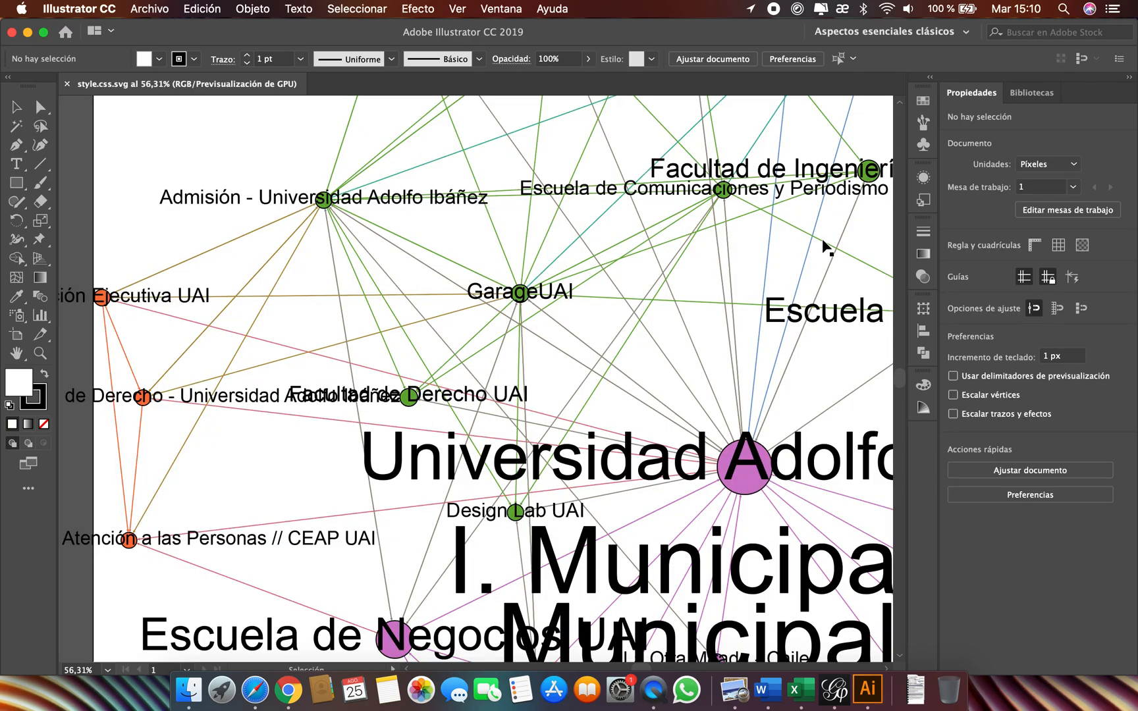
- Try shifting the node-labels group slightly right and opening the Universidad Adolfo Ibañez label for text editing, and undo the changes
{"action": "scroll", "coordinate": [504, 179], "scroll_direction": "down", "scroll_amount": 3}
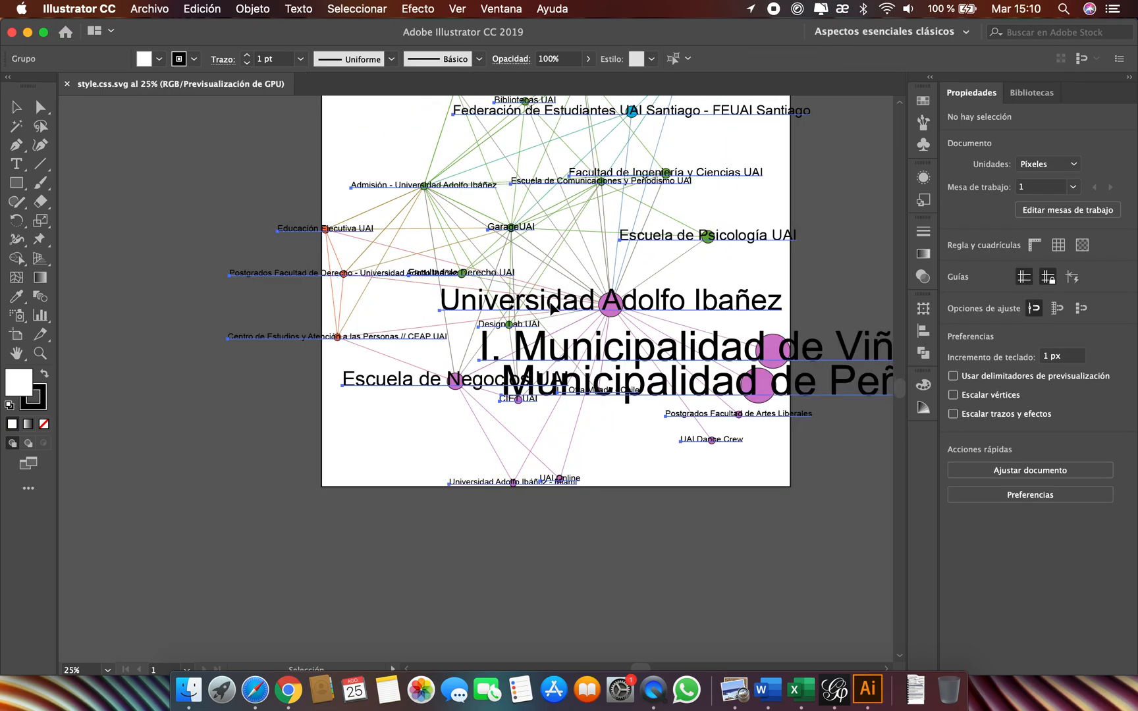
{"action": "left_click", "coordinate": [555, 306]}
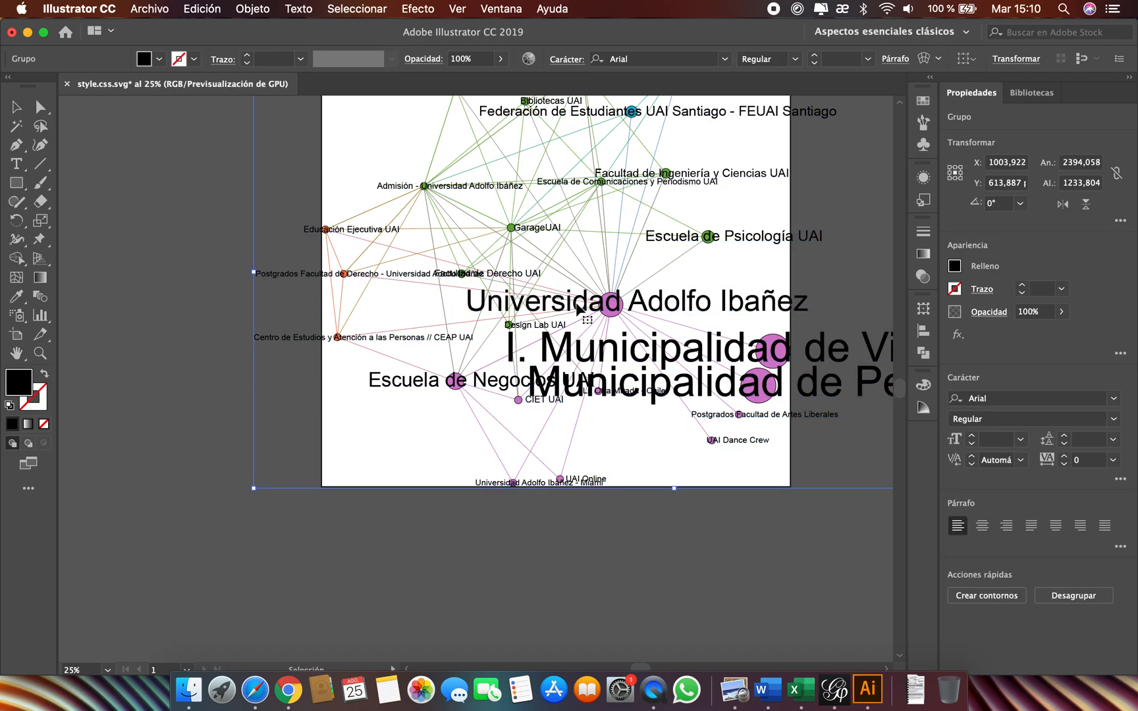
{"action": "double_click", "coordinate": [578, 304]}
{"action": "triple_click", "coordinate": [578, 303]}
{"action": "left_click", "coordinate": [578, 302]}
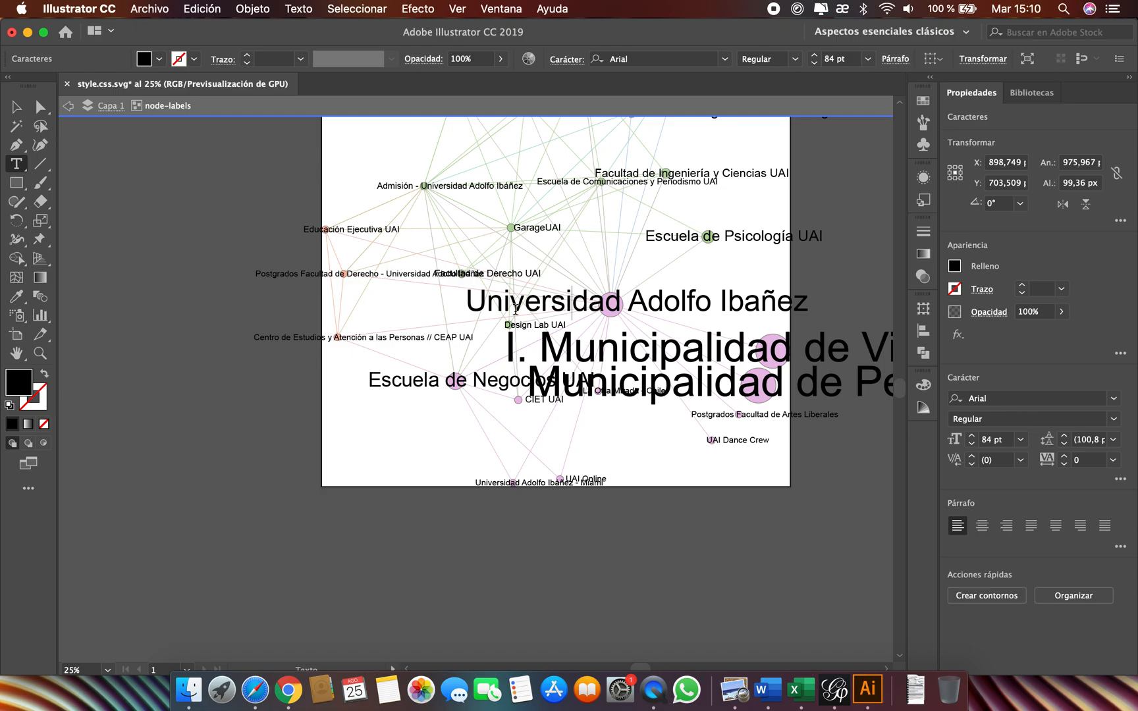
{"action": "key", "text": "super+z"}
- Place a 12 pt Myriad Pro placeholder text object on the empty canvas left of the artboard
{"action": "left_click", "coordinate": [195, 379]}
{"action": "scroll", "coordinate": [208, 394], "scroll_direction": "up", "scroll_amount": 1}
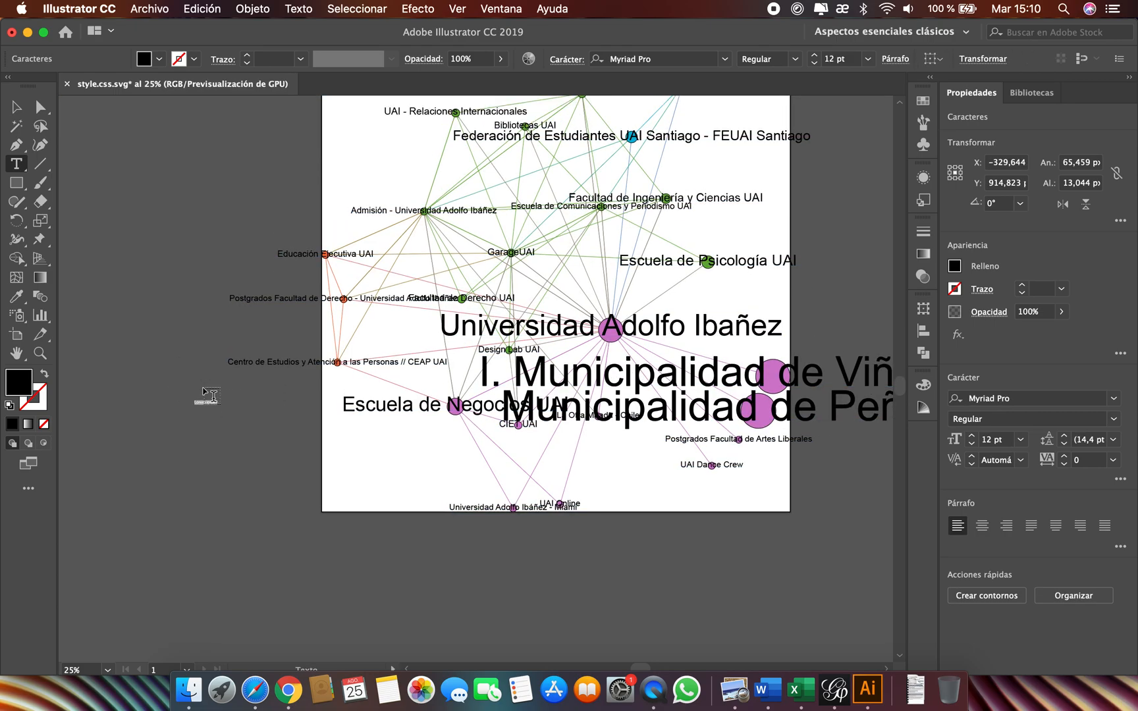
{"action": "scroll", "coordinate": [212, 395], "scroll_direction": "up", "scroll_amount": 5}
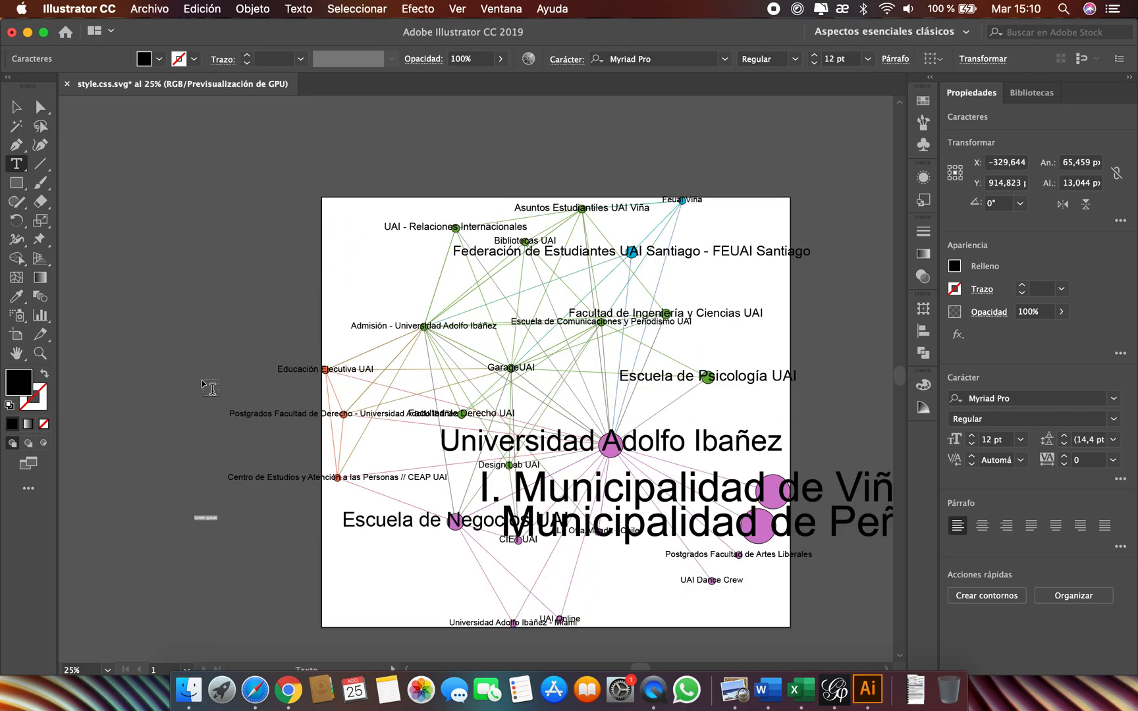